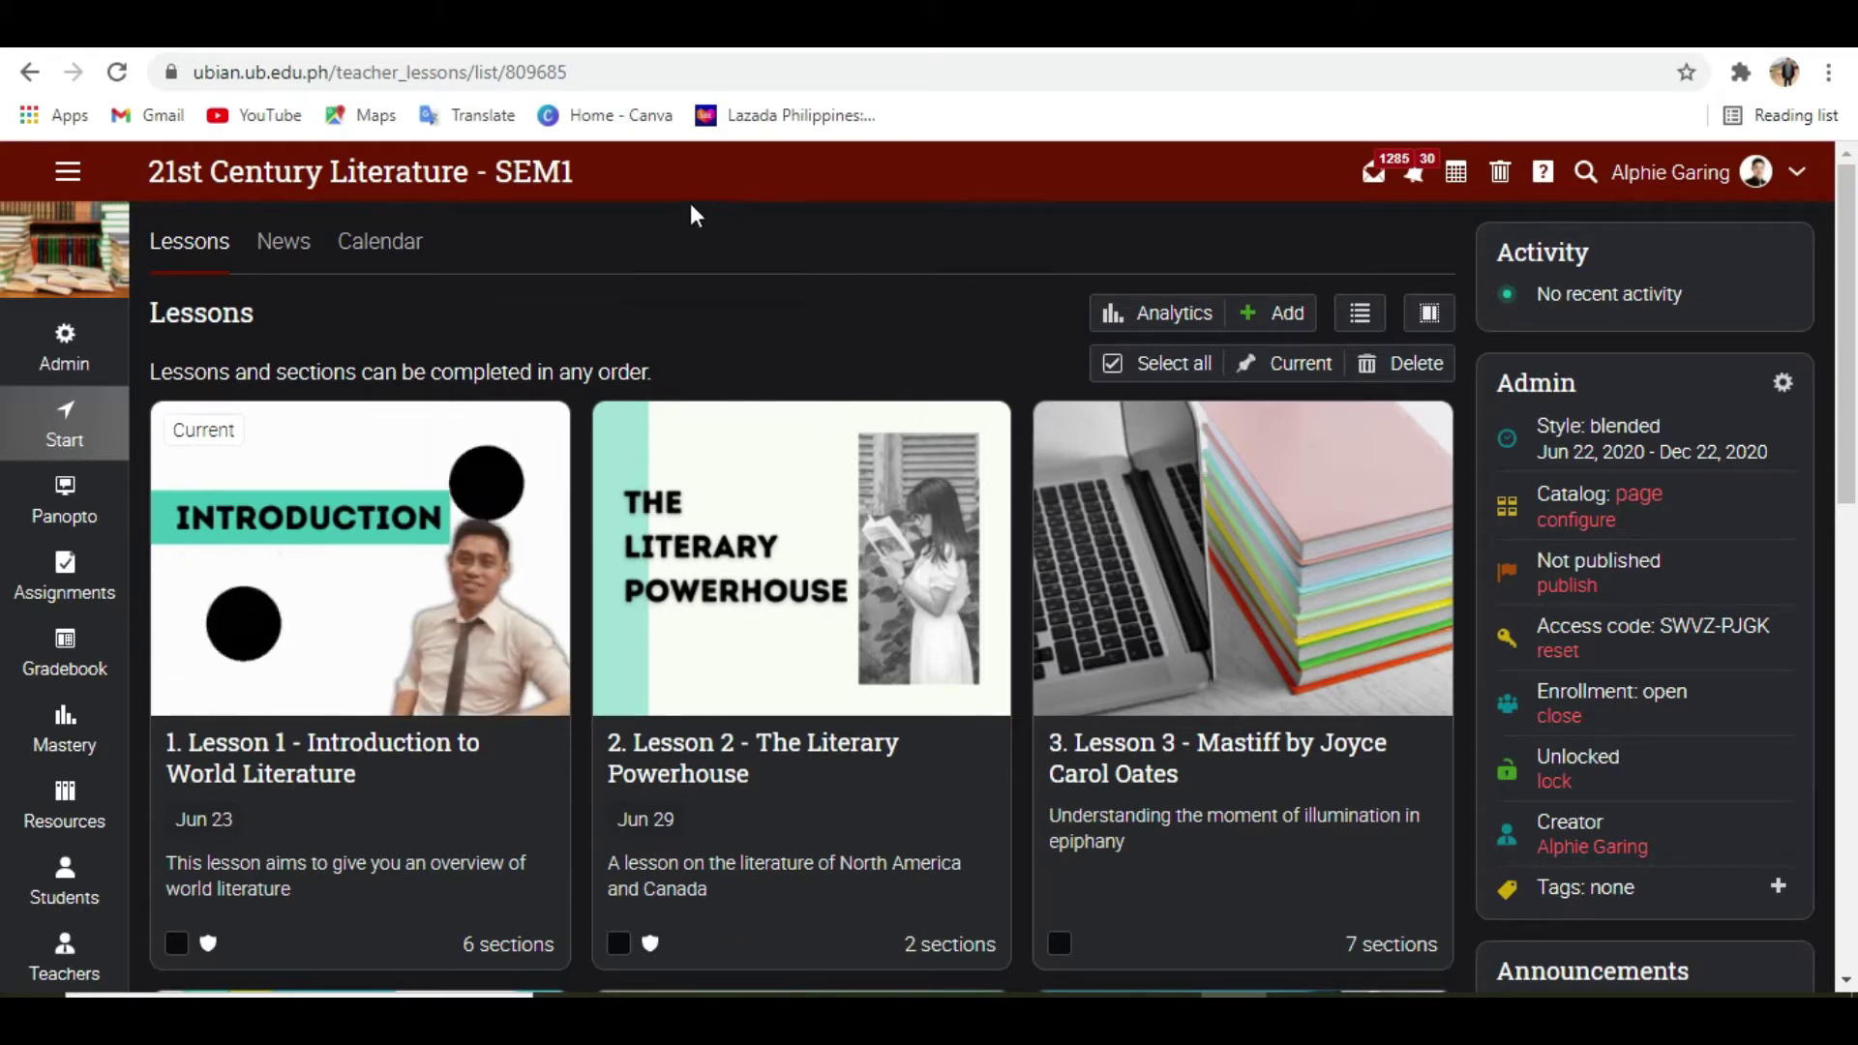
Switch to Canva and search for the 4:3 presentation templates
click(649, 127)
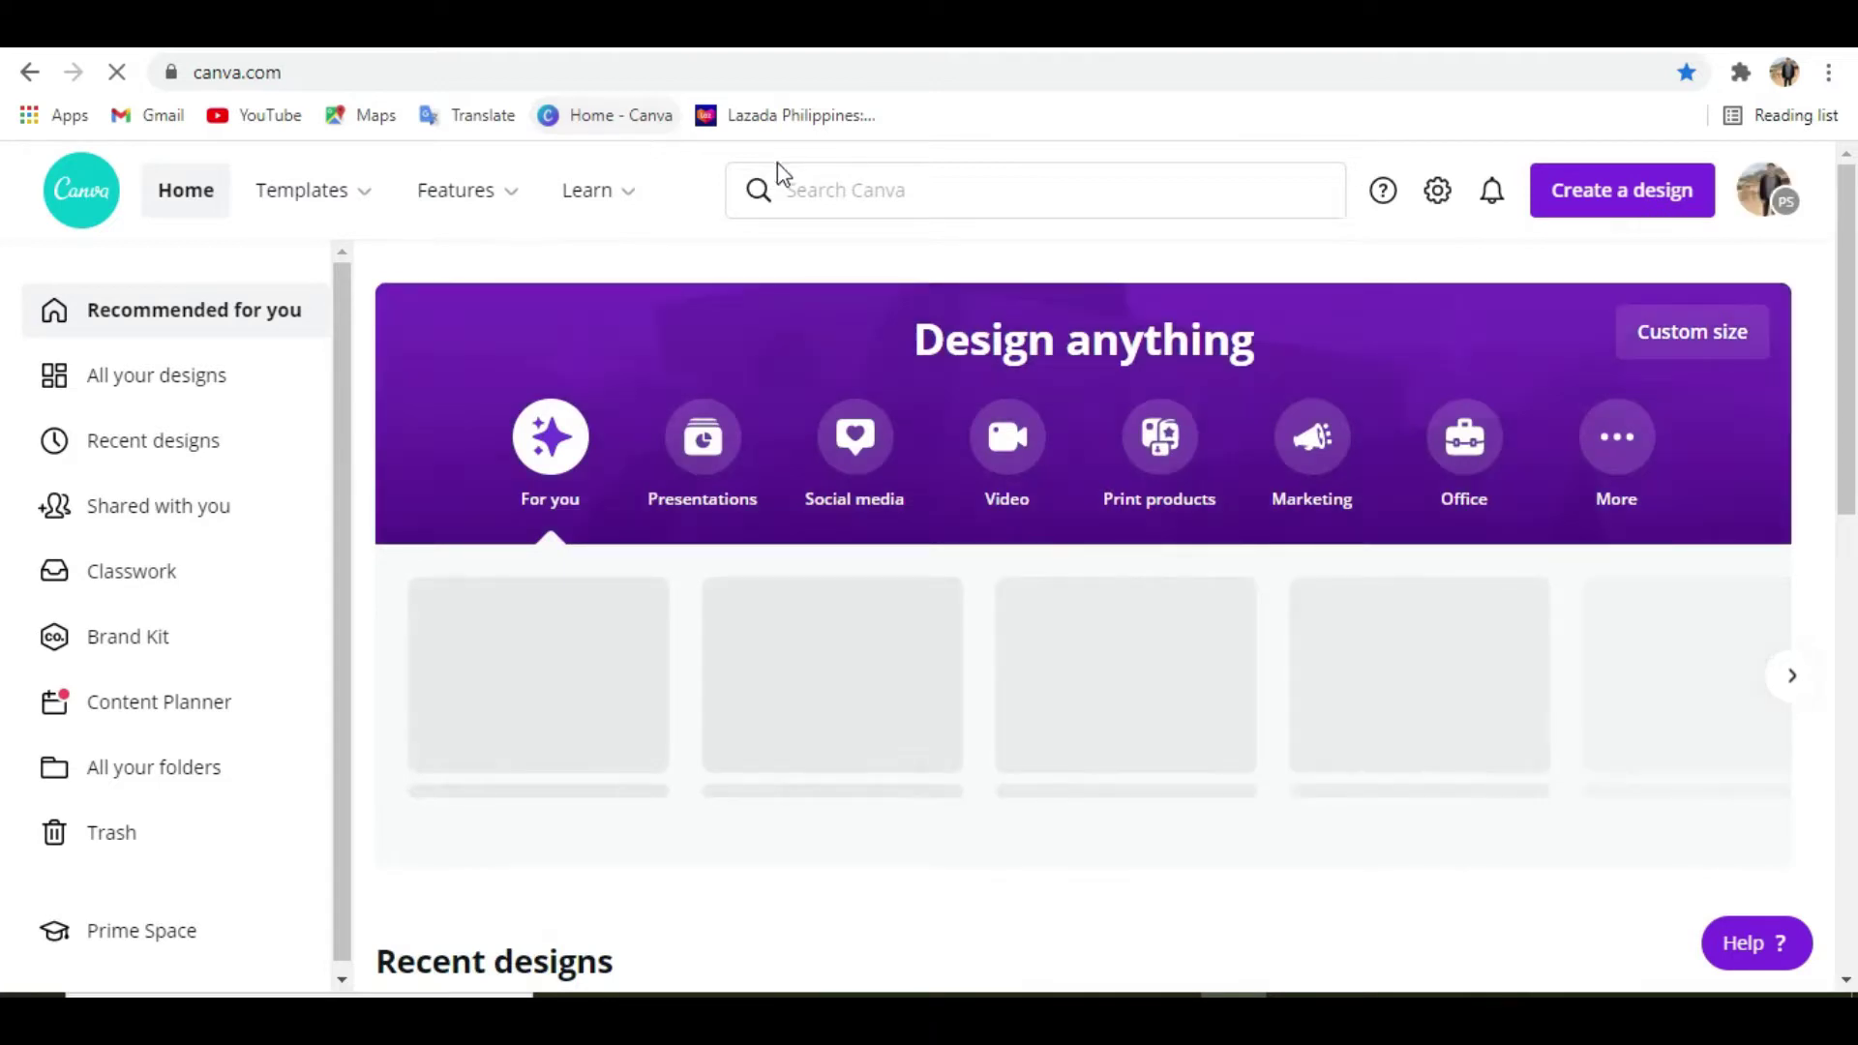
click(839, 189)
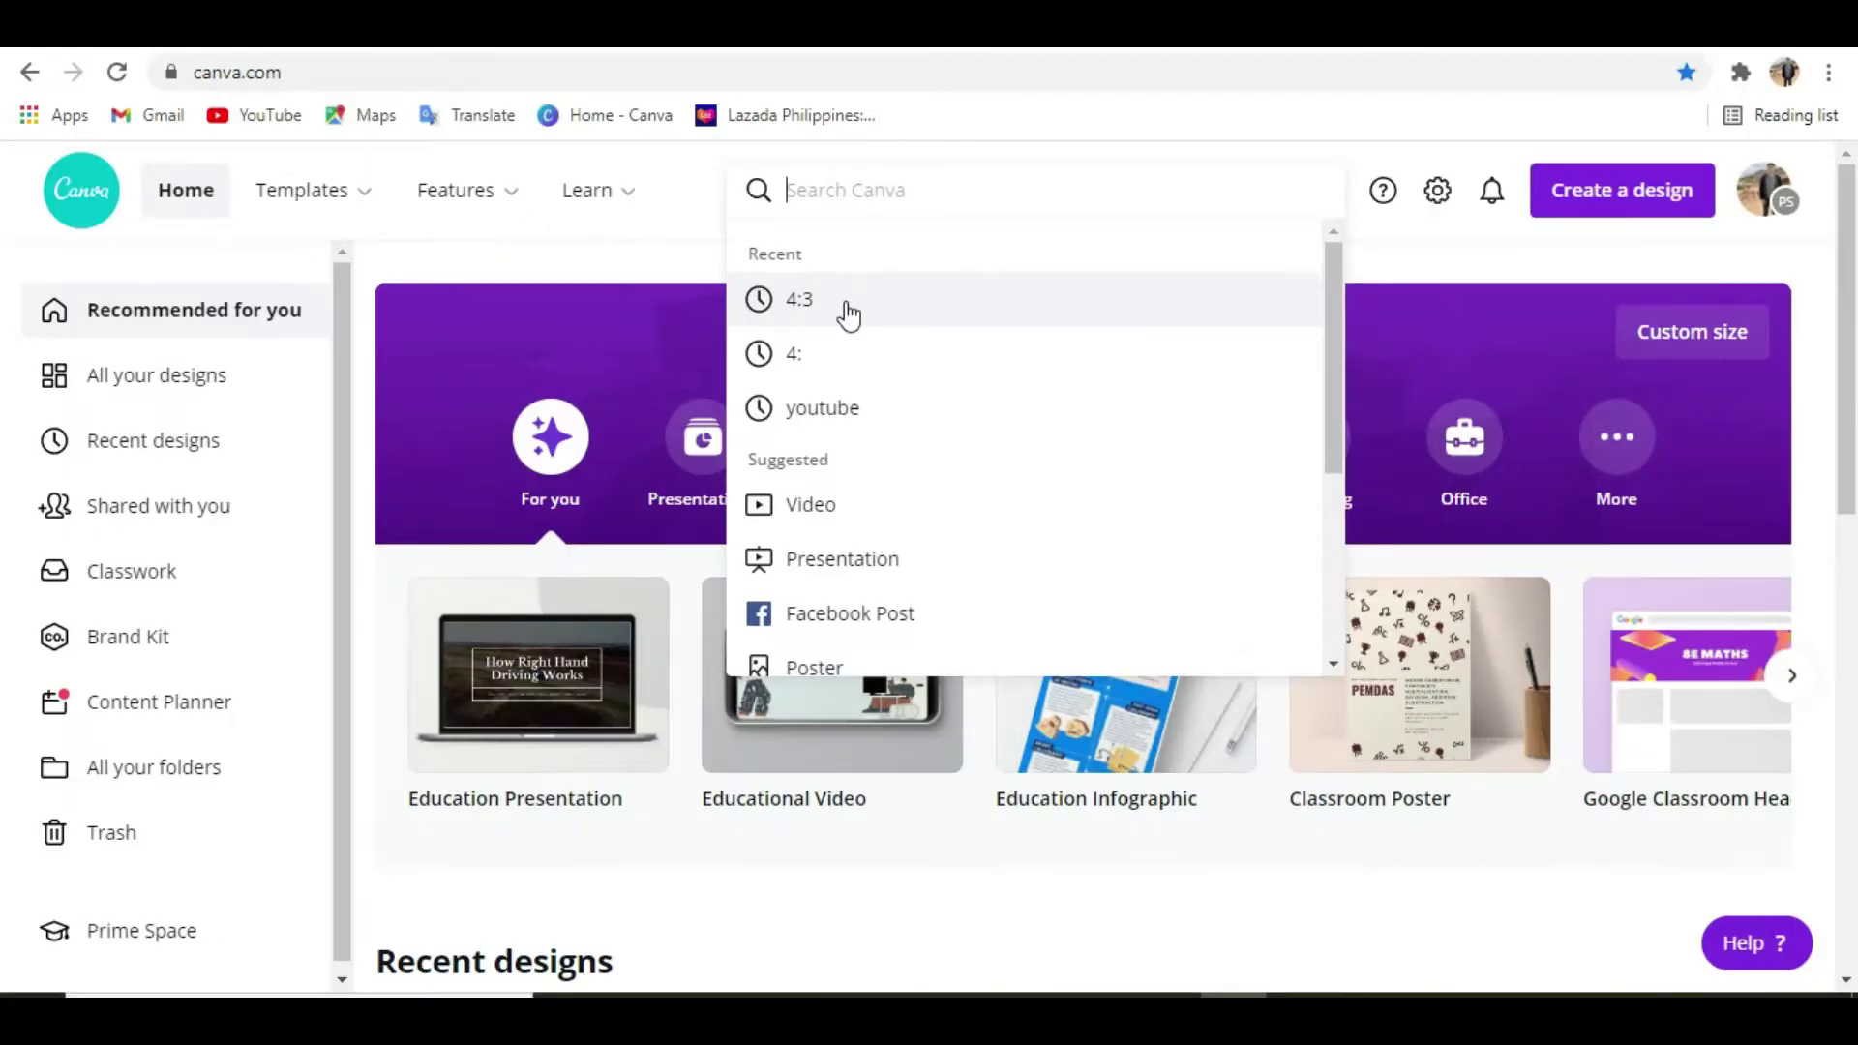
click(300, 440)
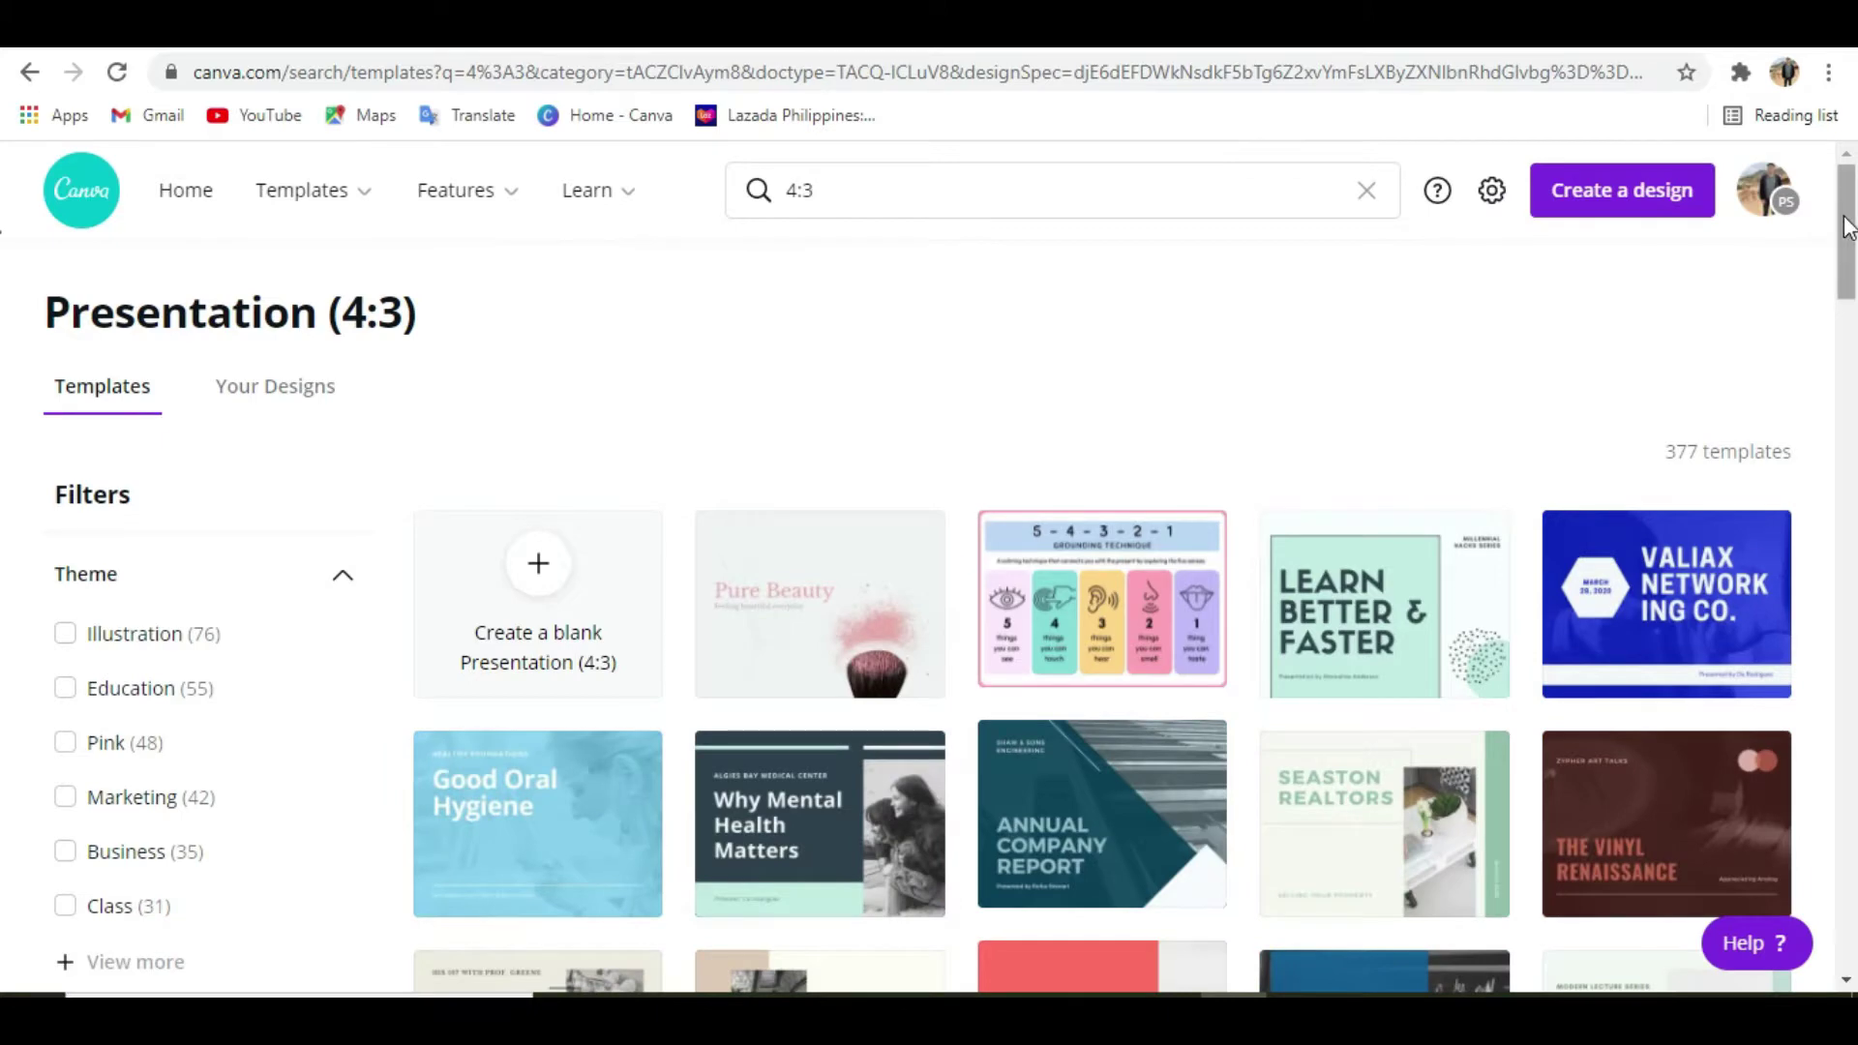
Create a new design from the green "Seaston Realtors" presentation template
drag(1846, 230, 1848, 248)
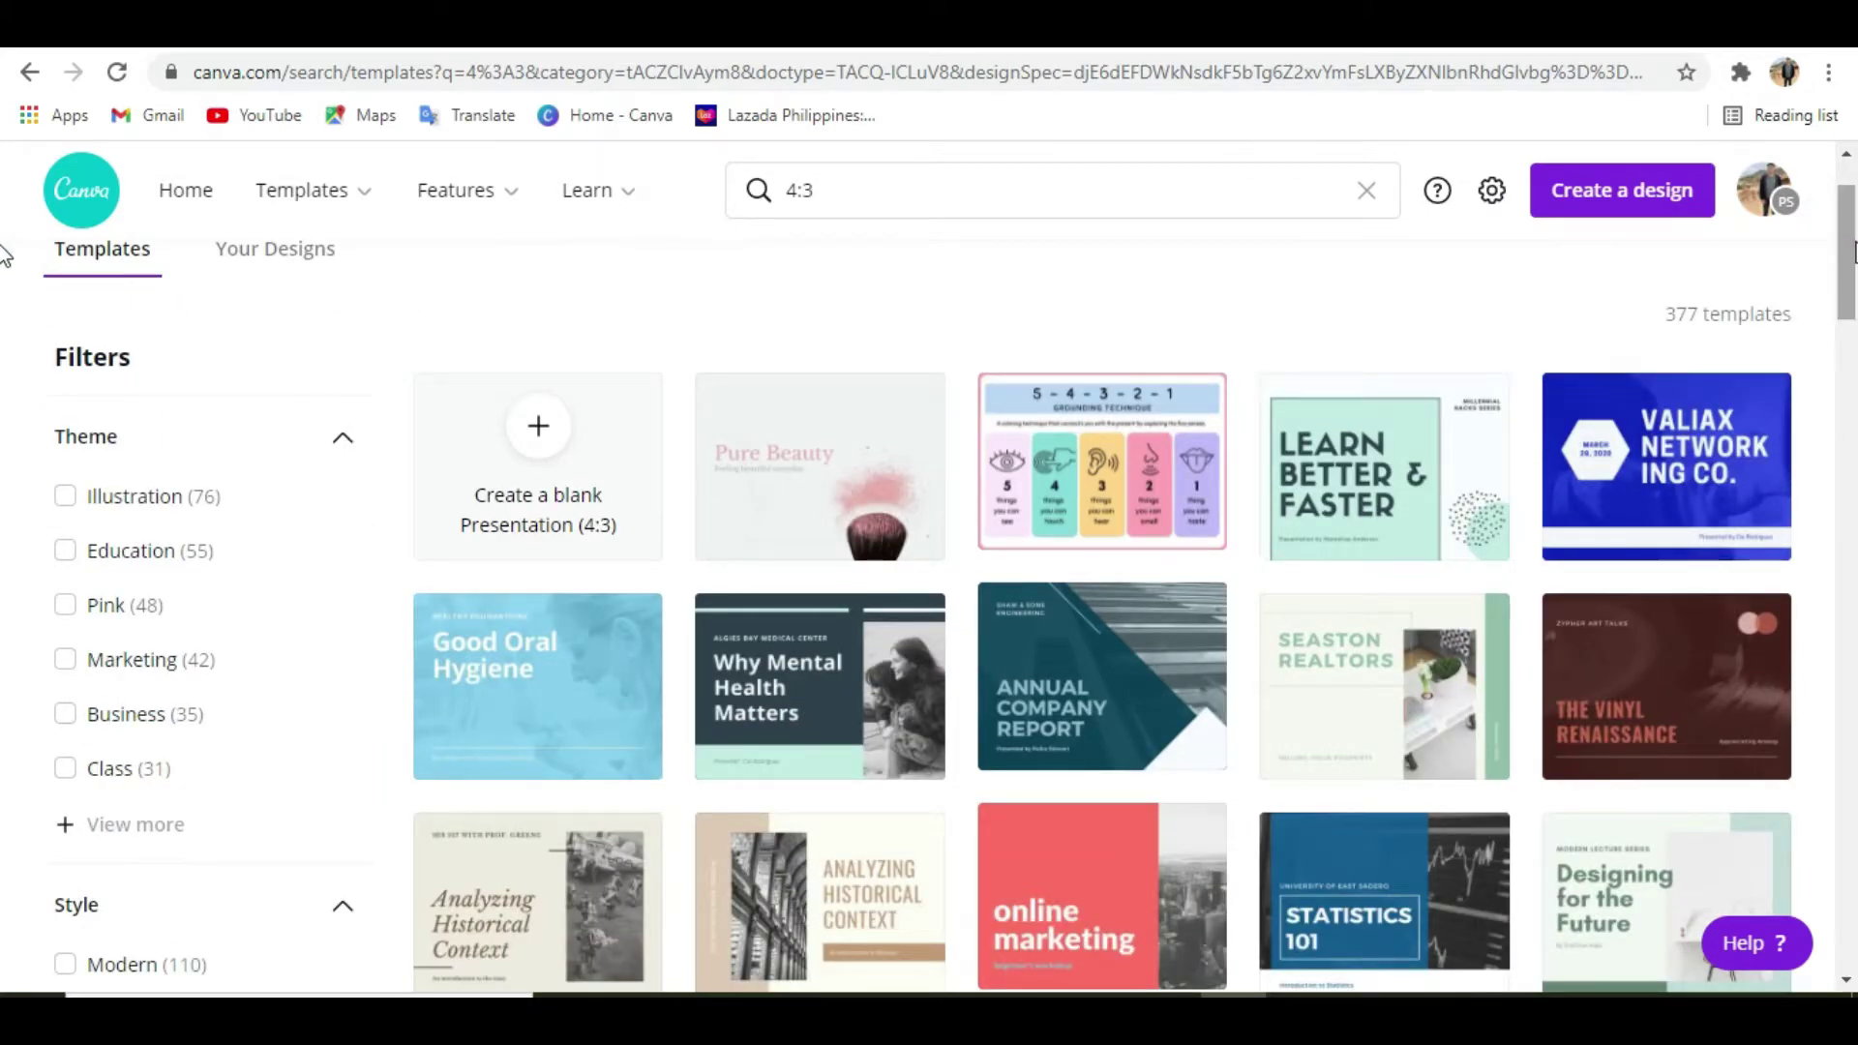
mouse_move(1846, 256)
mouse_down()
mouse_move(1846, 233)
mouse_move(1854, 283)
mouse_up()
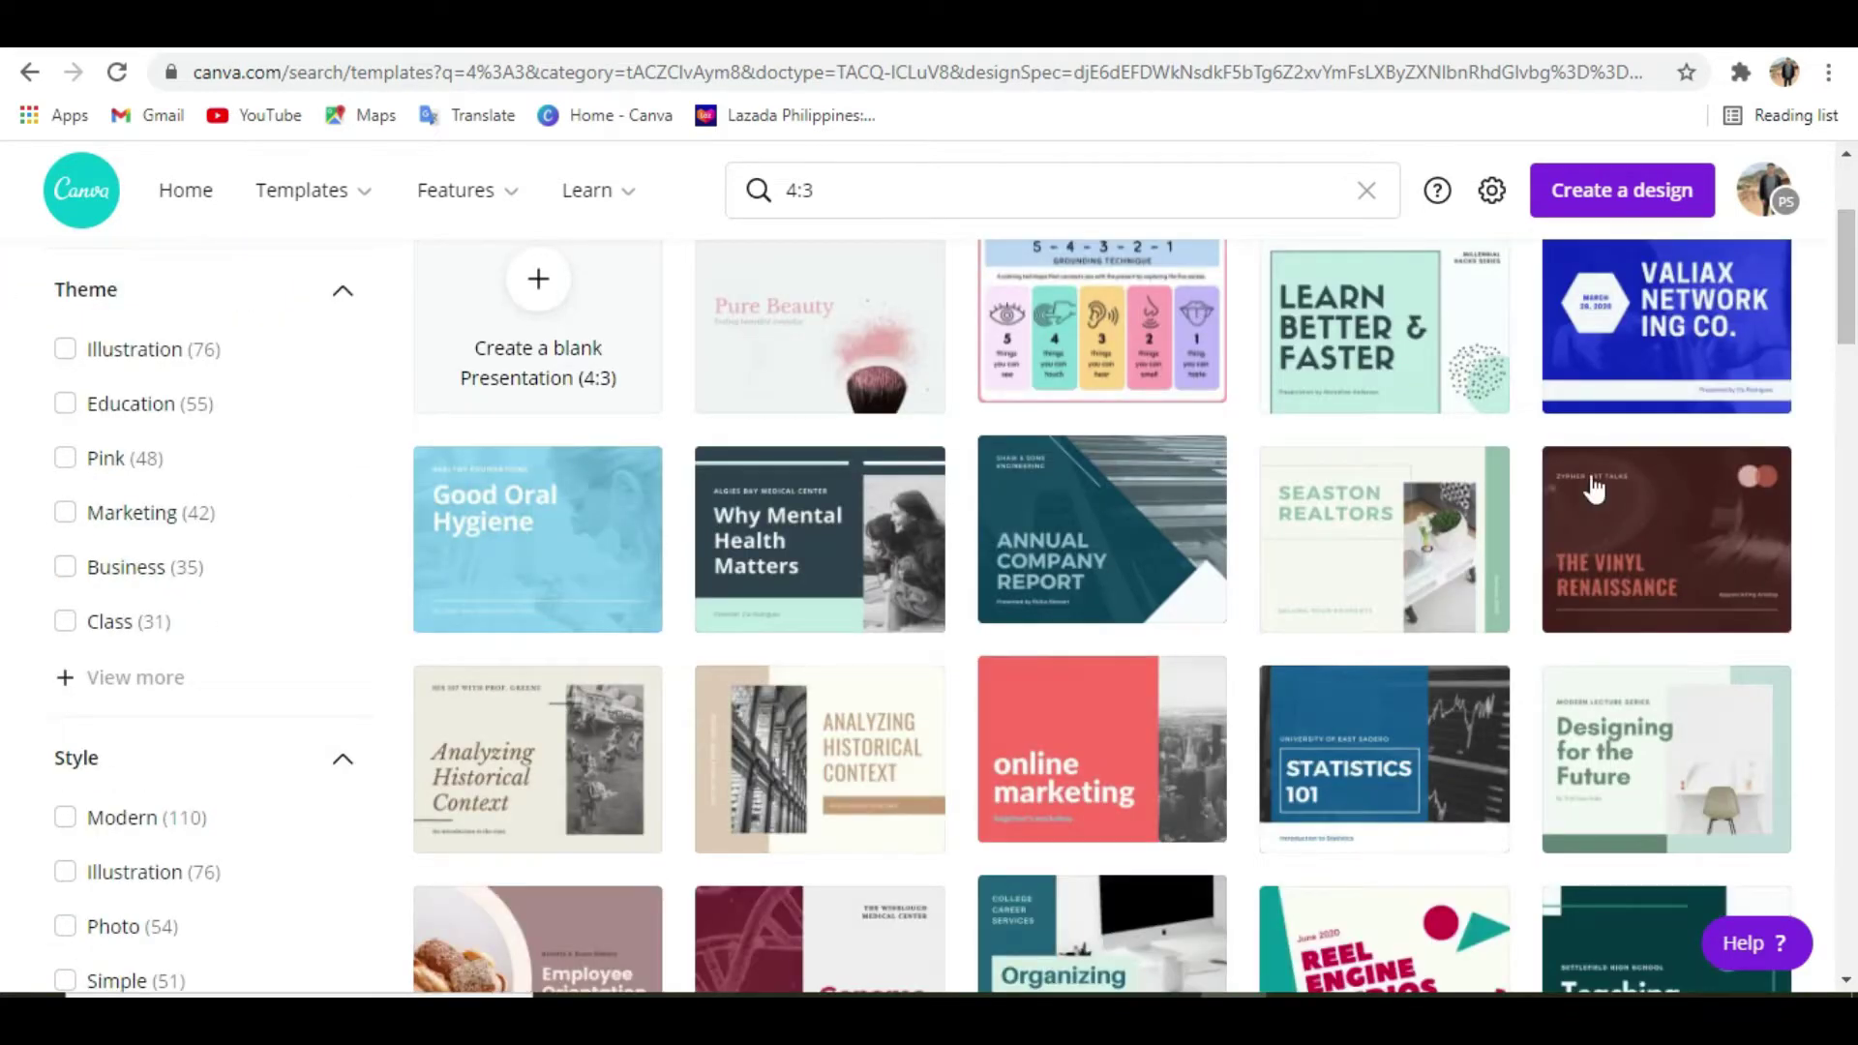
click(1348, 571)
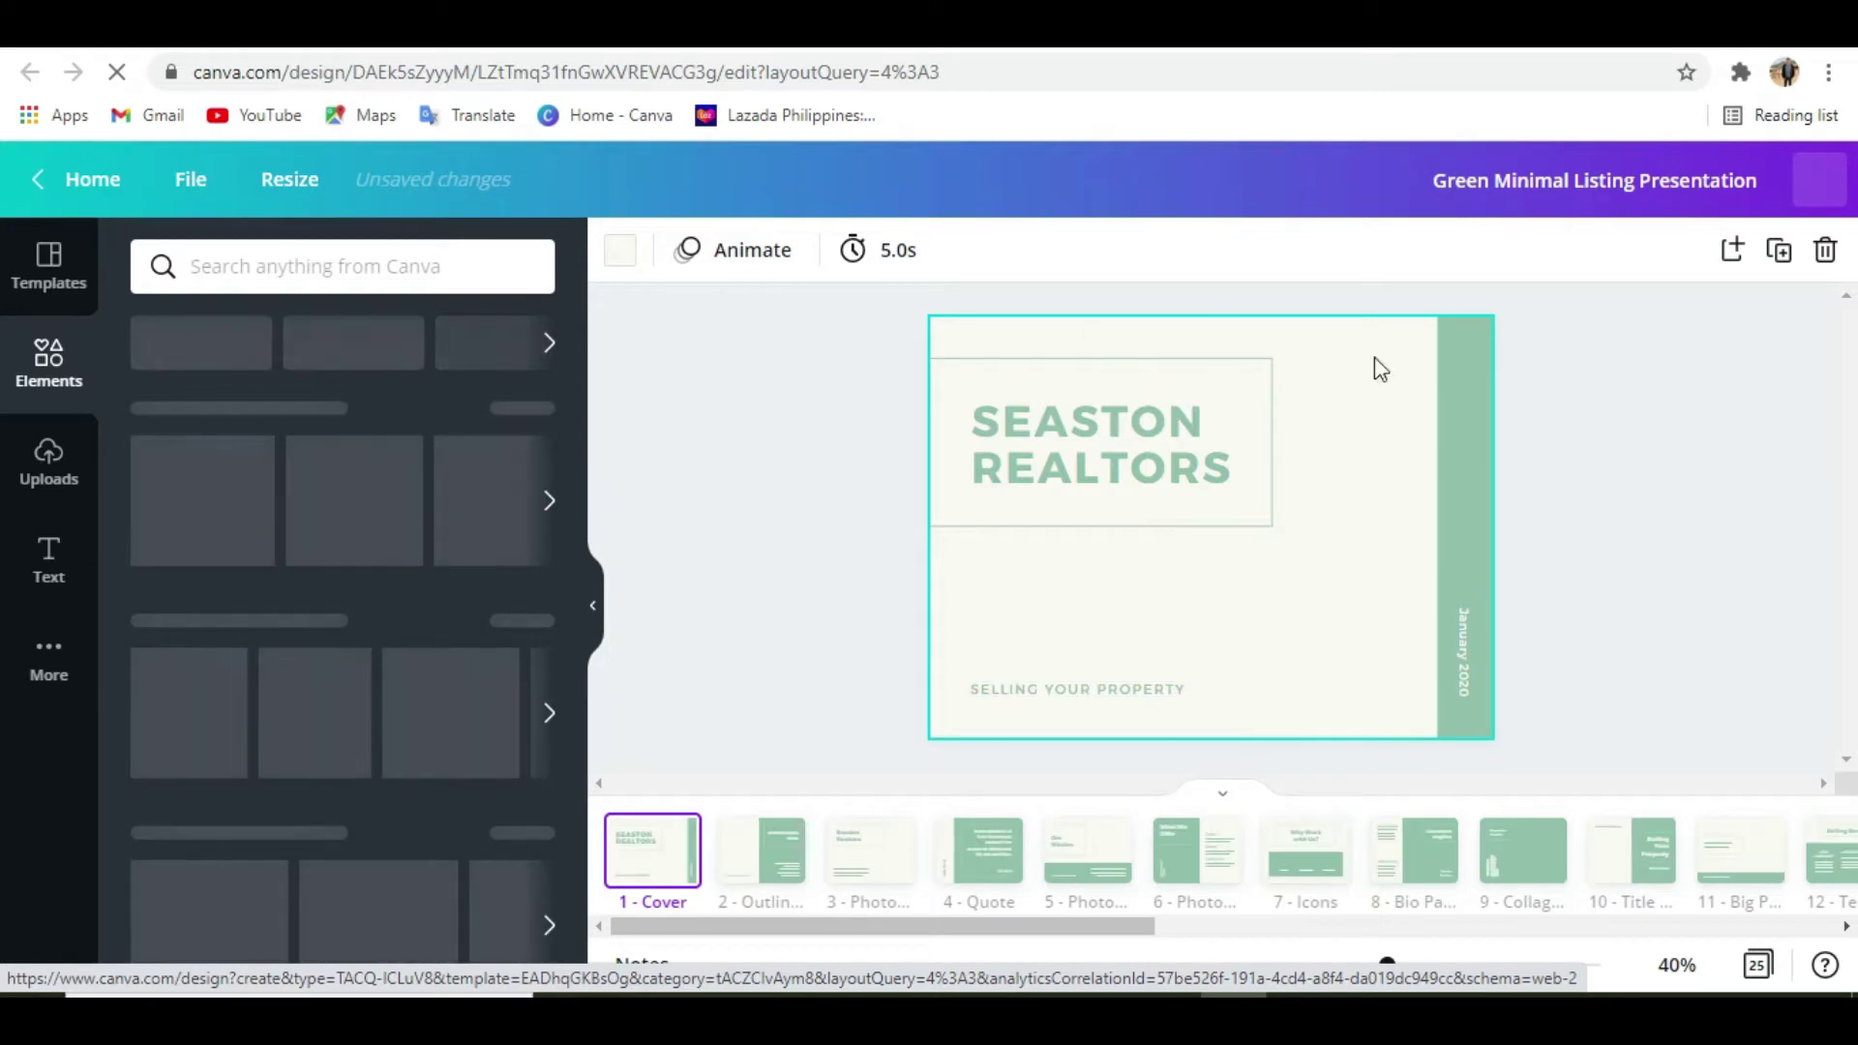
Delete the "Selling your property" subtitle from the cover slide and replace the title text with "MASTIFF"
click(1133, 690)
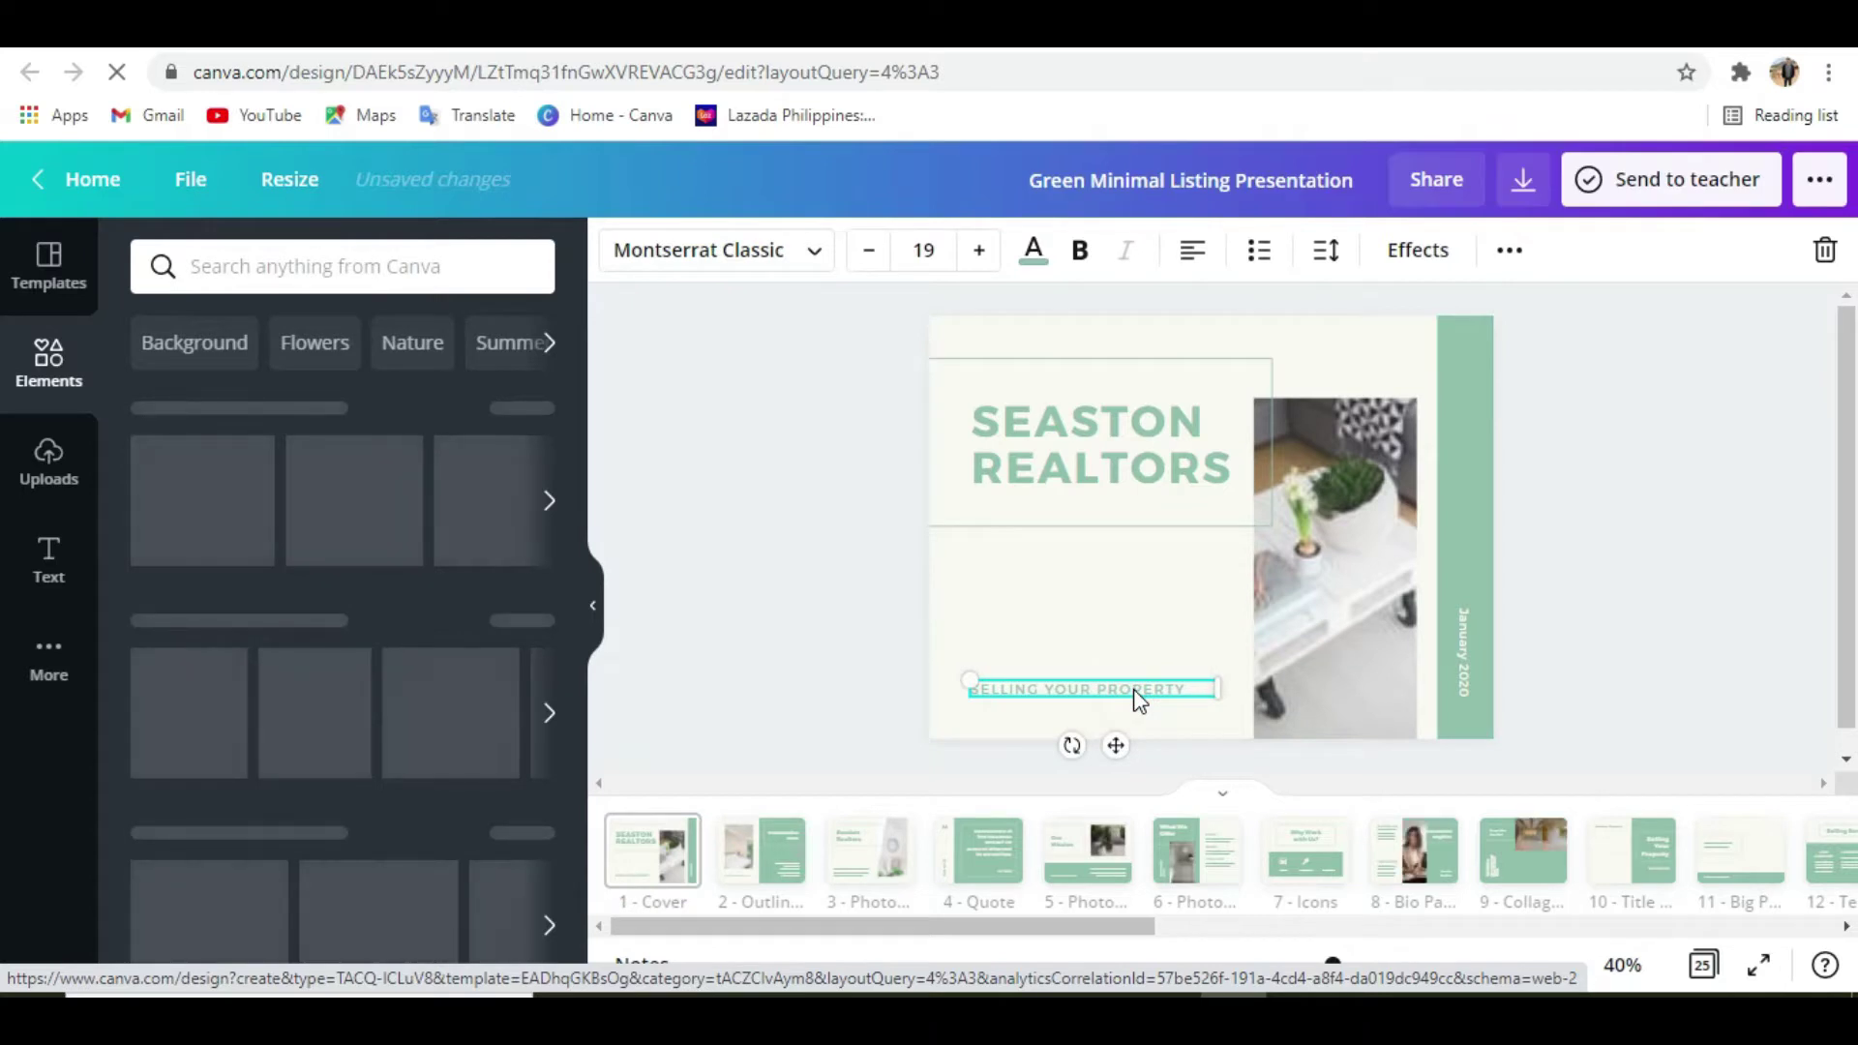
key(Delete)
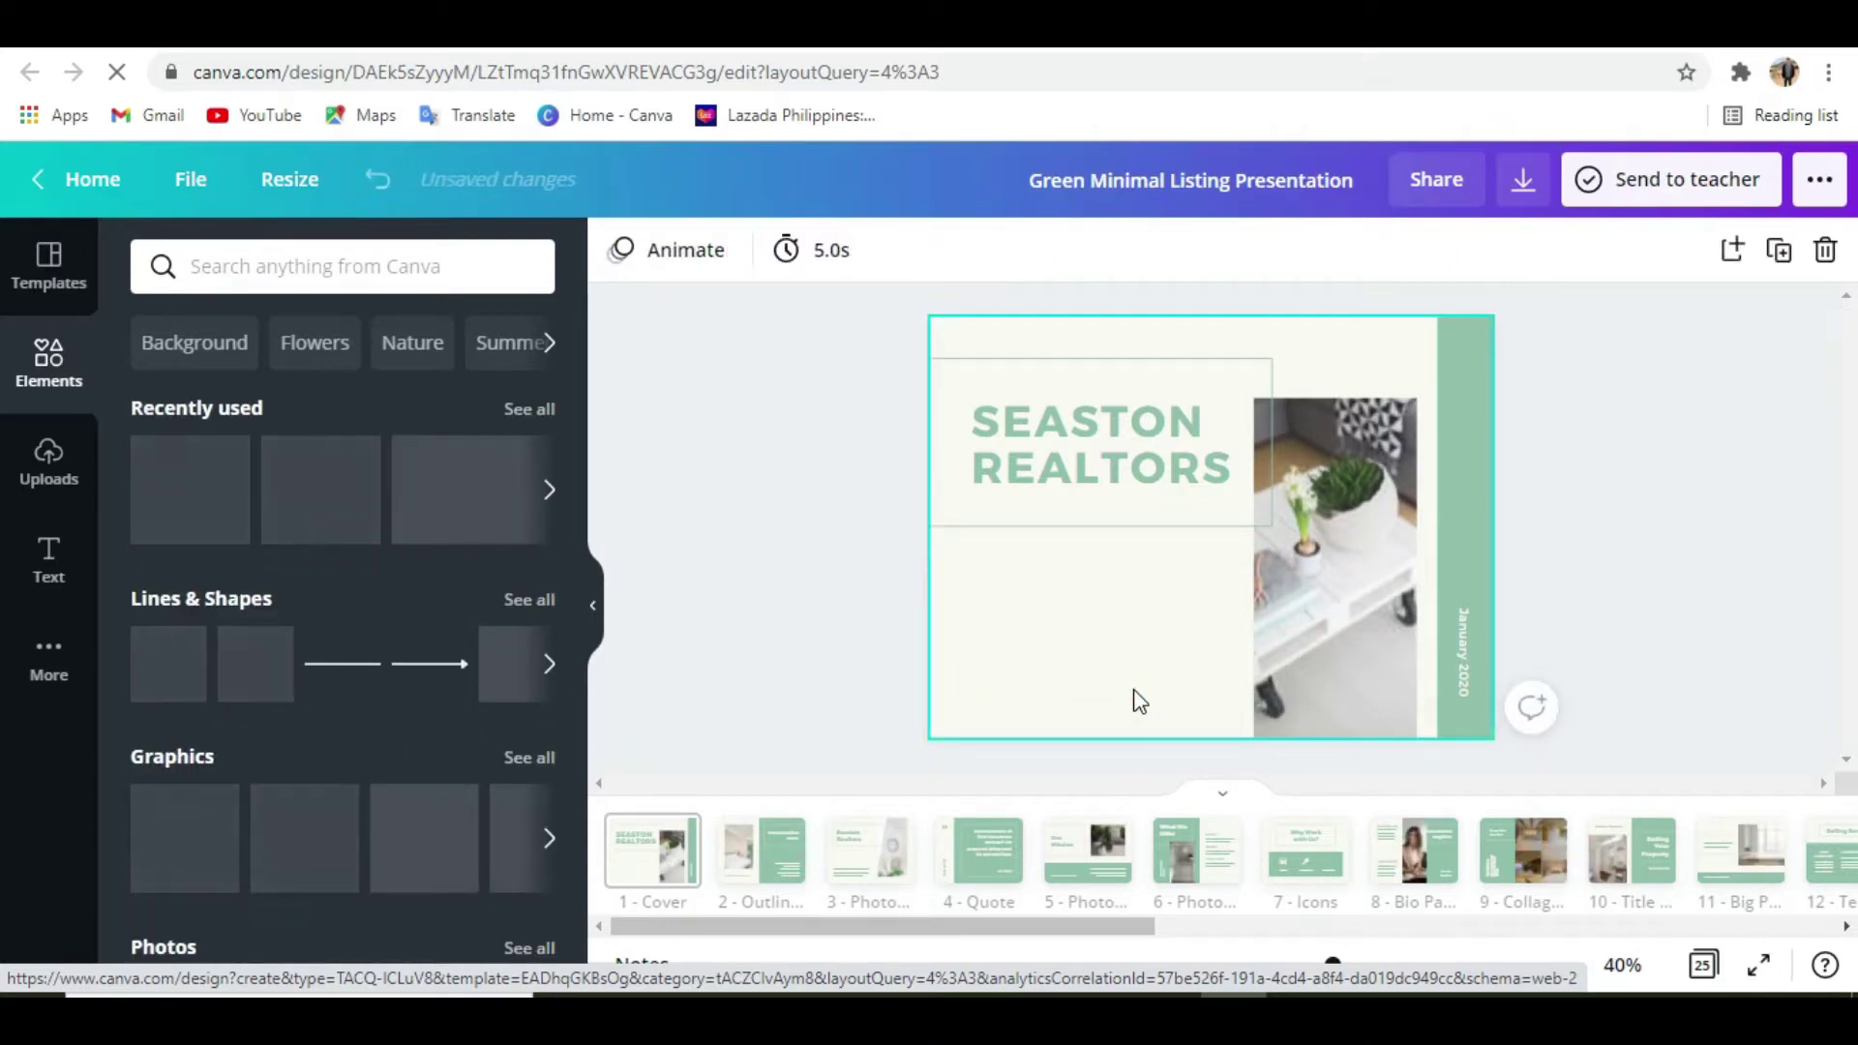
click(1206, 453)
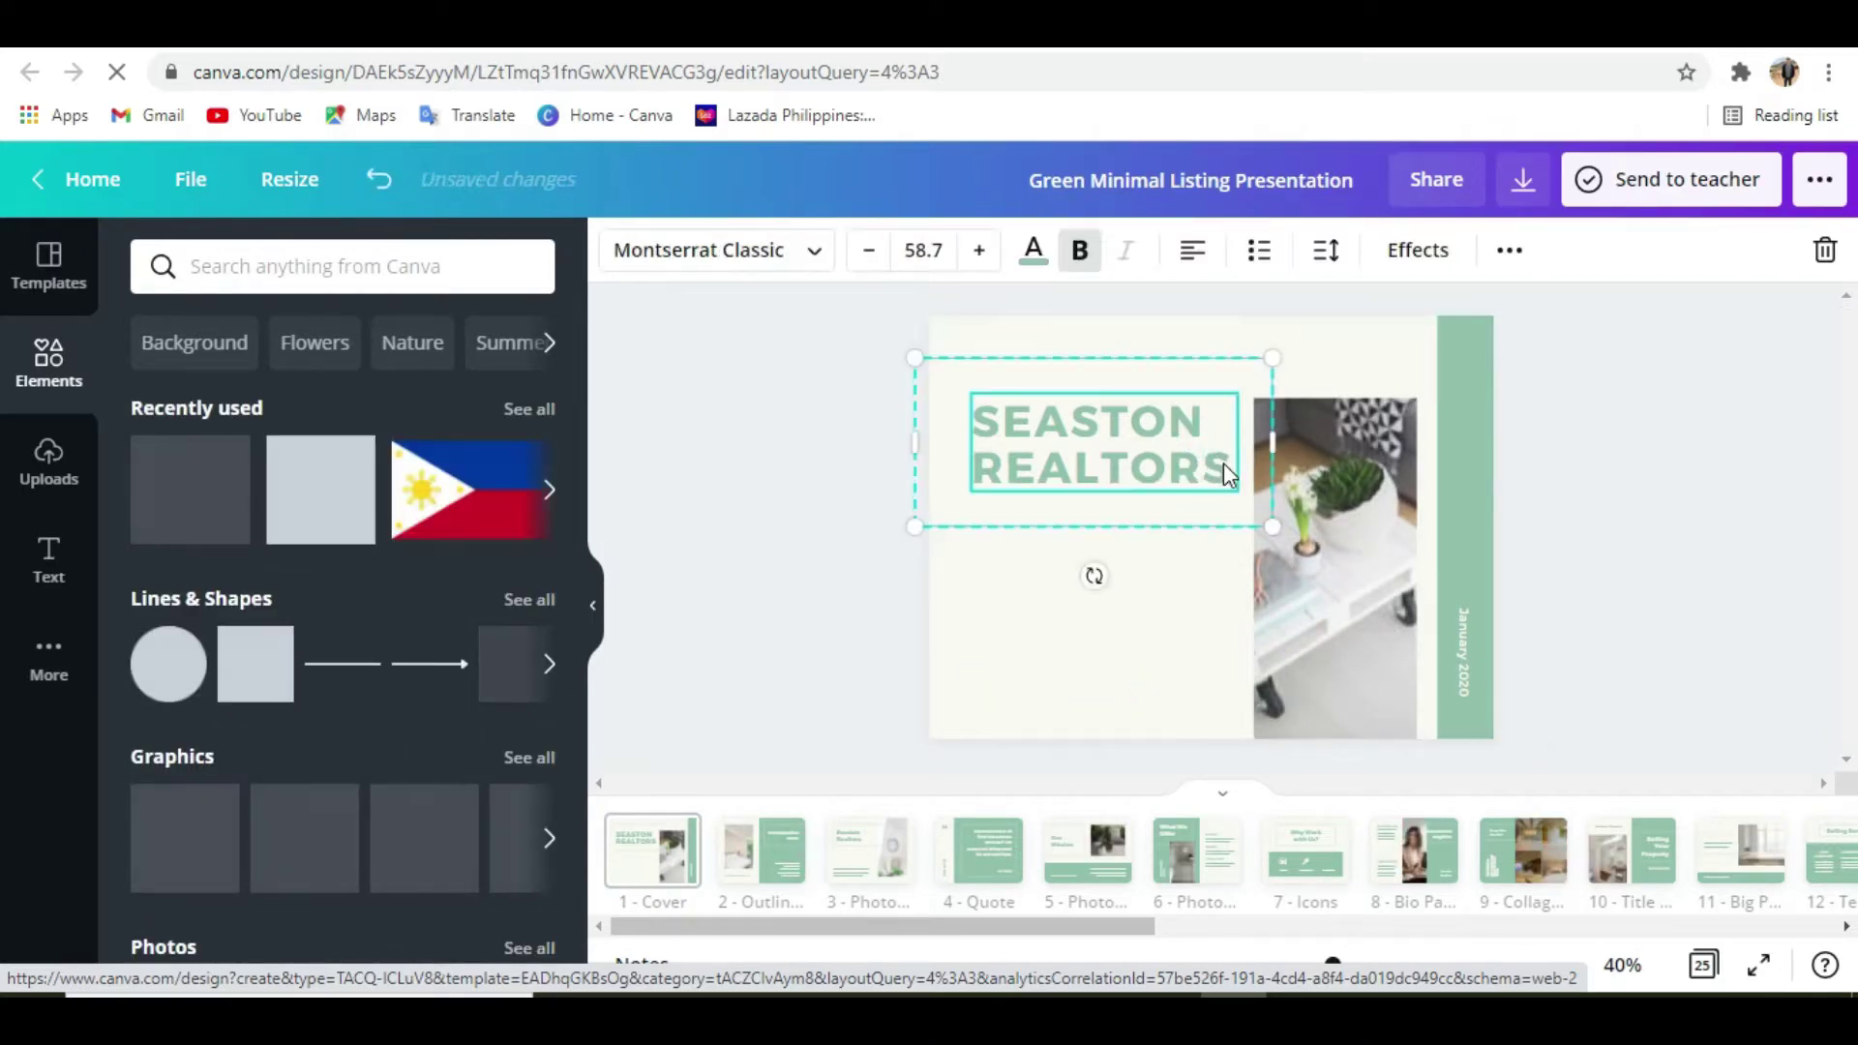
double_click(1223, 462)
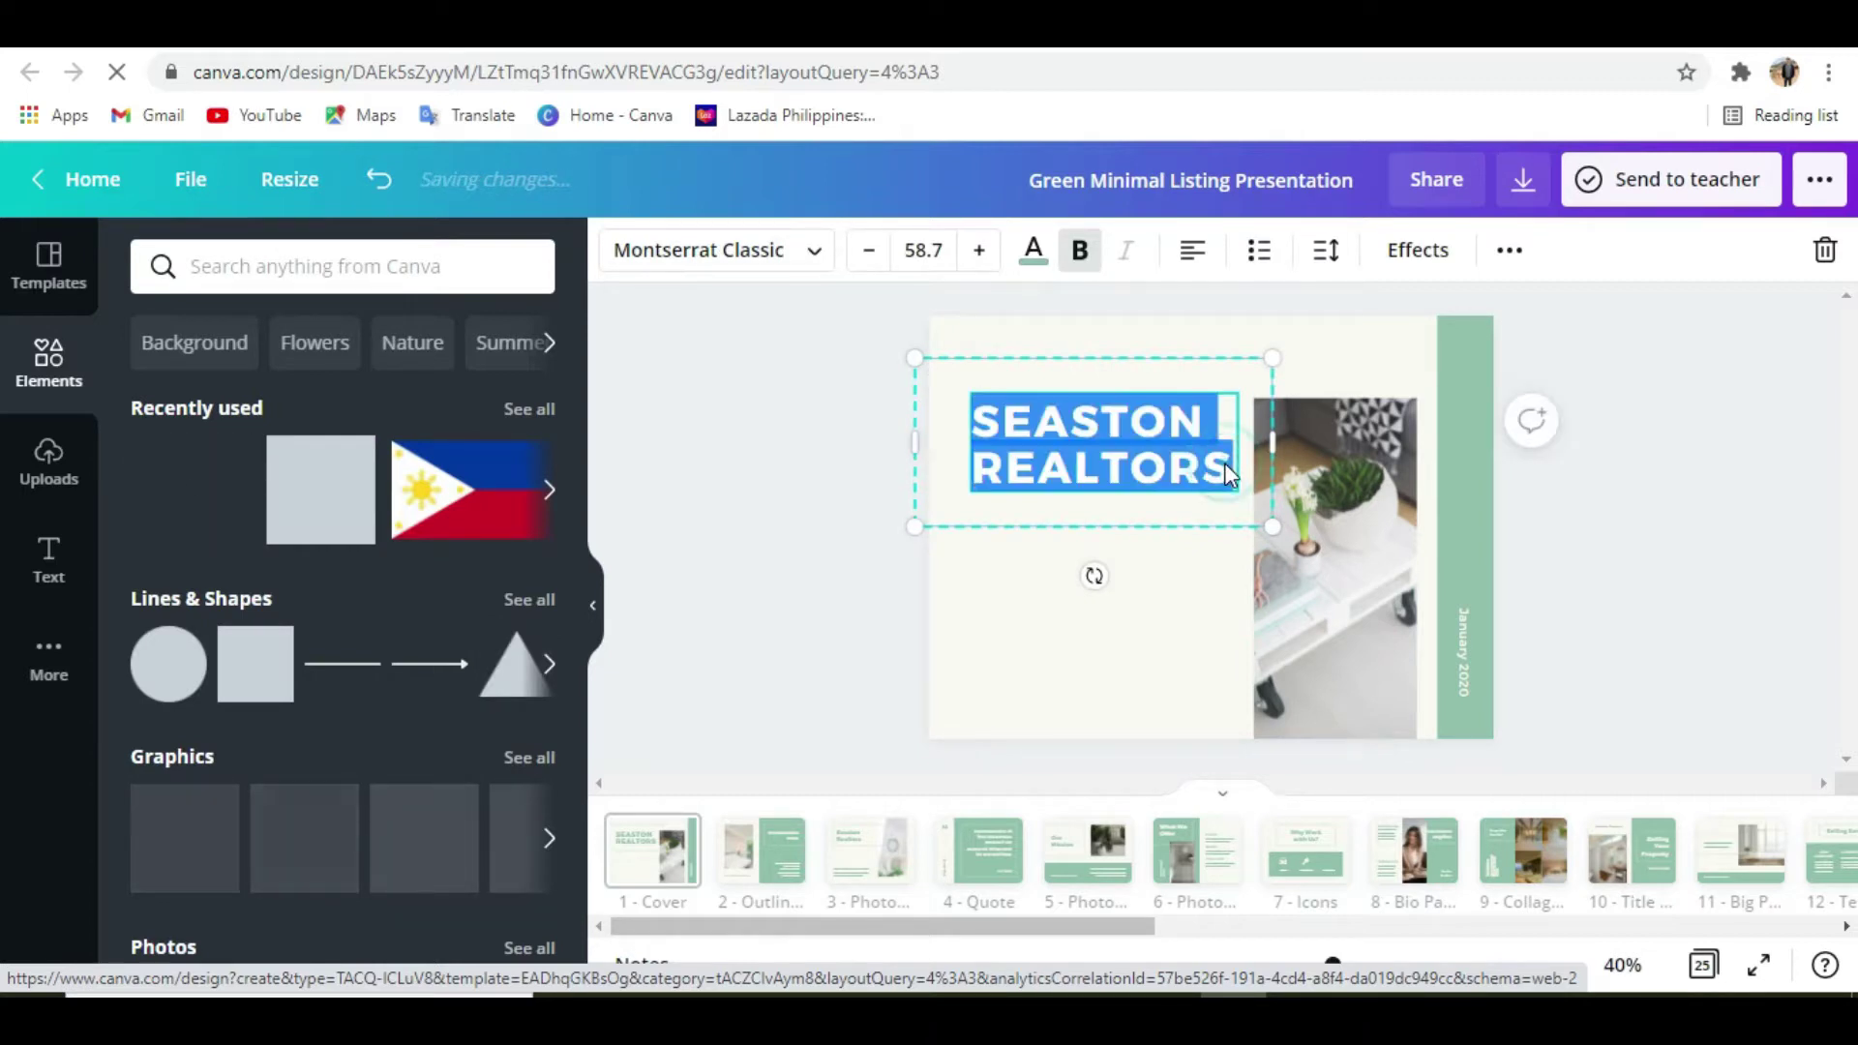
key(BackSpace)
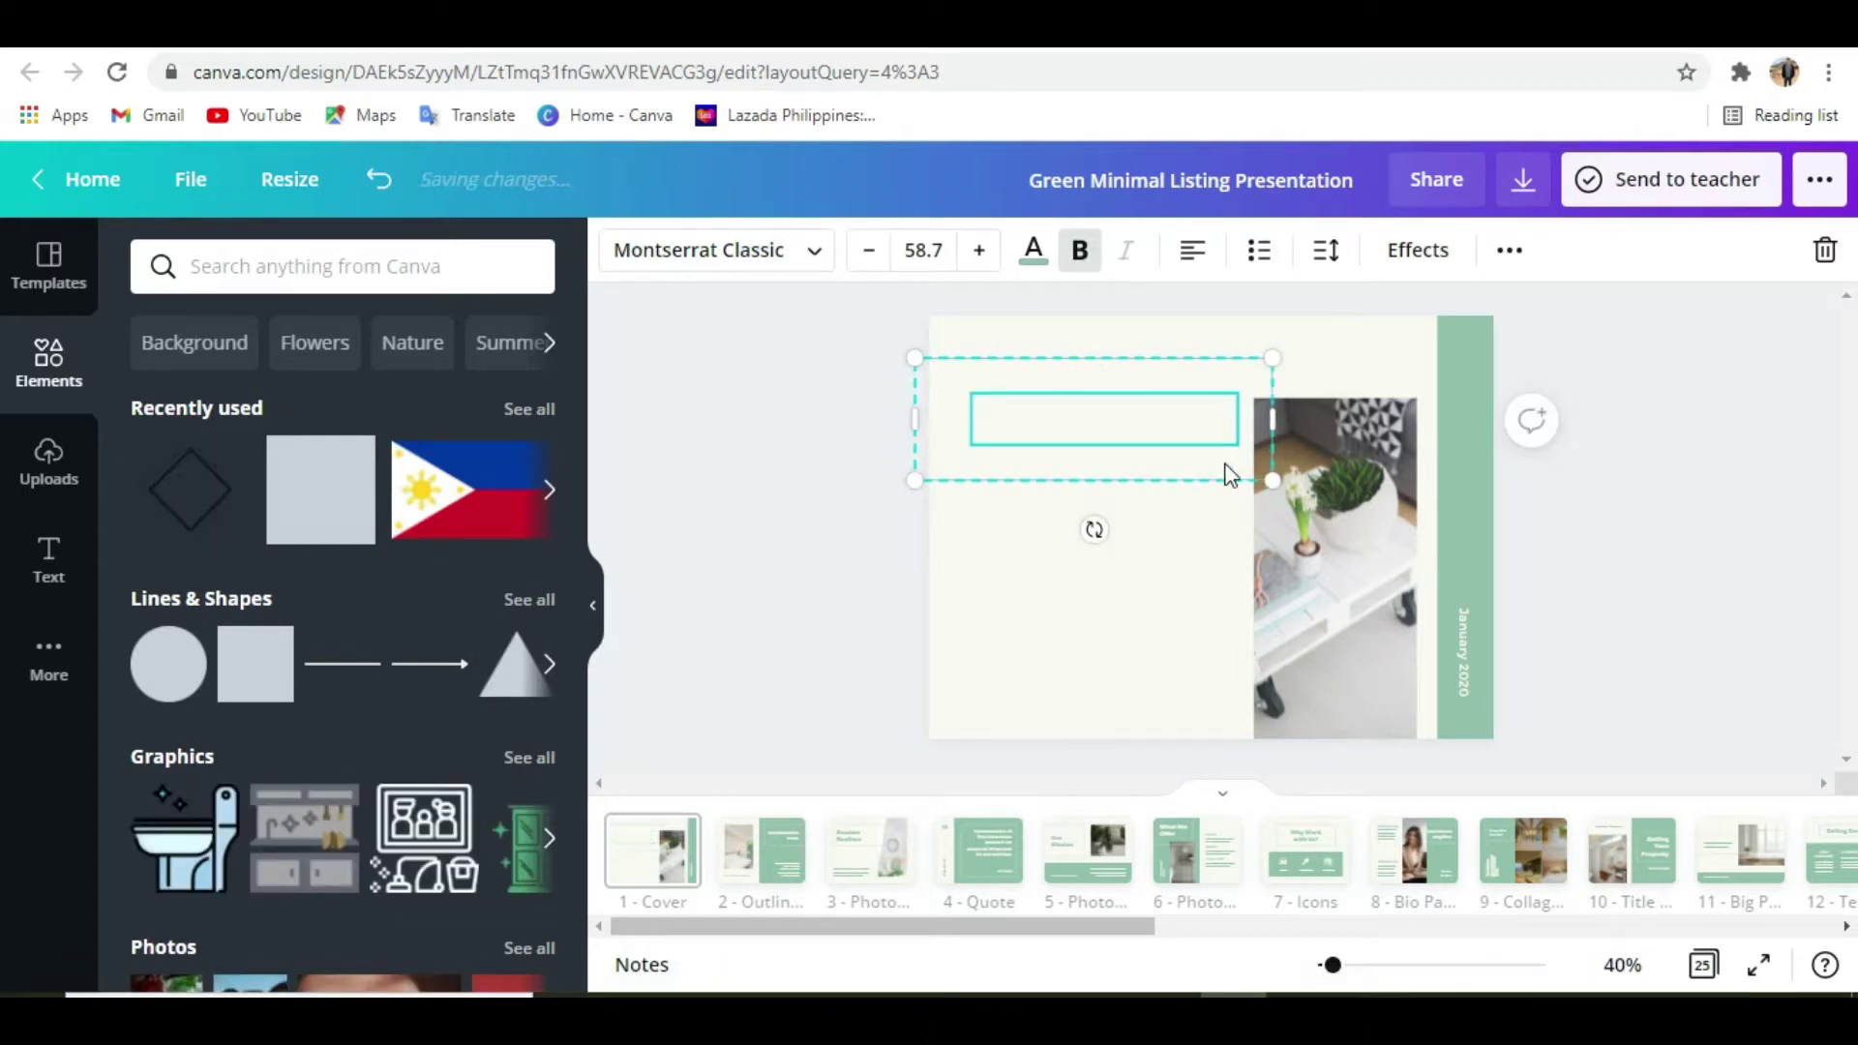
text(MA)
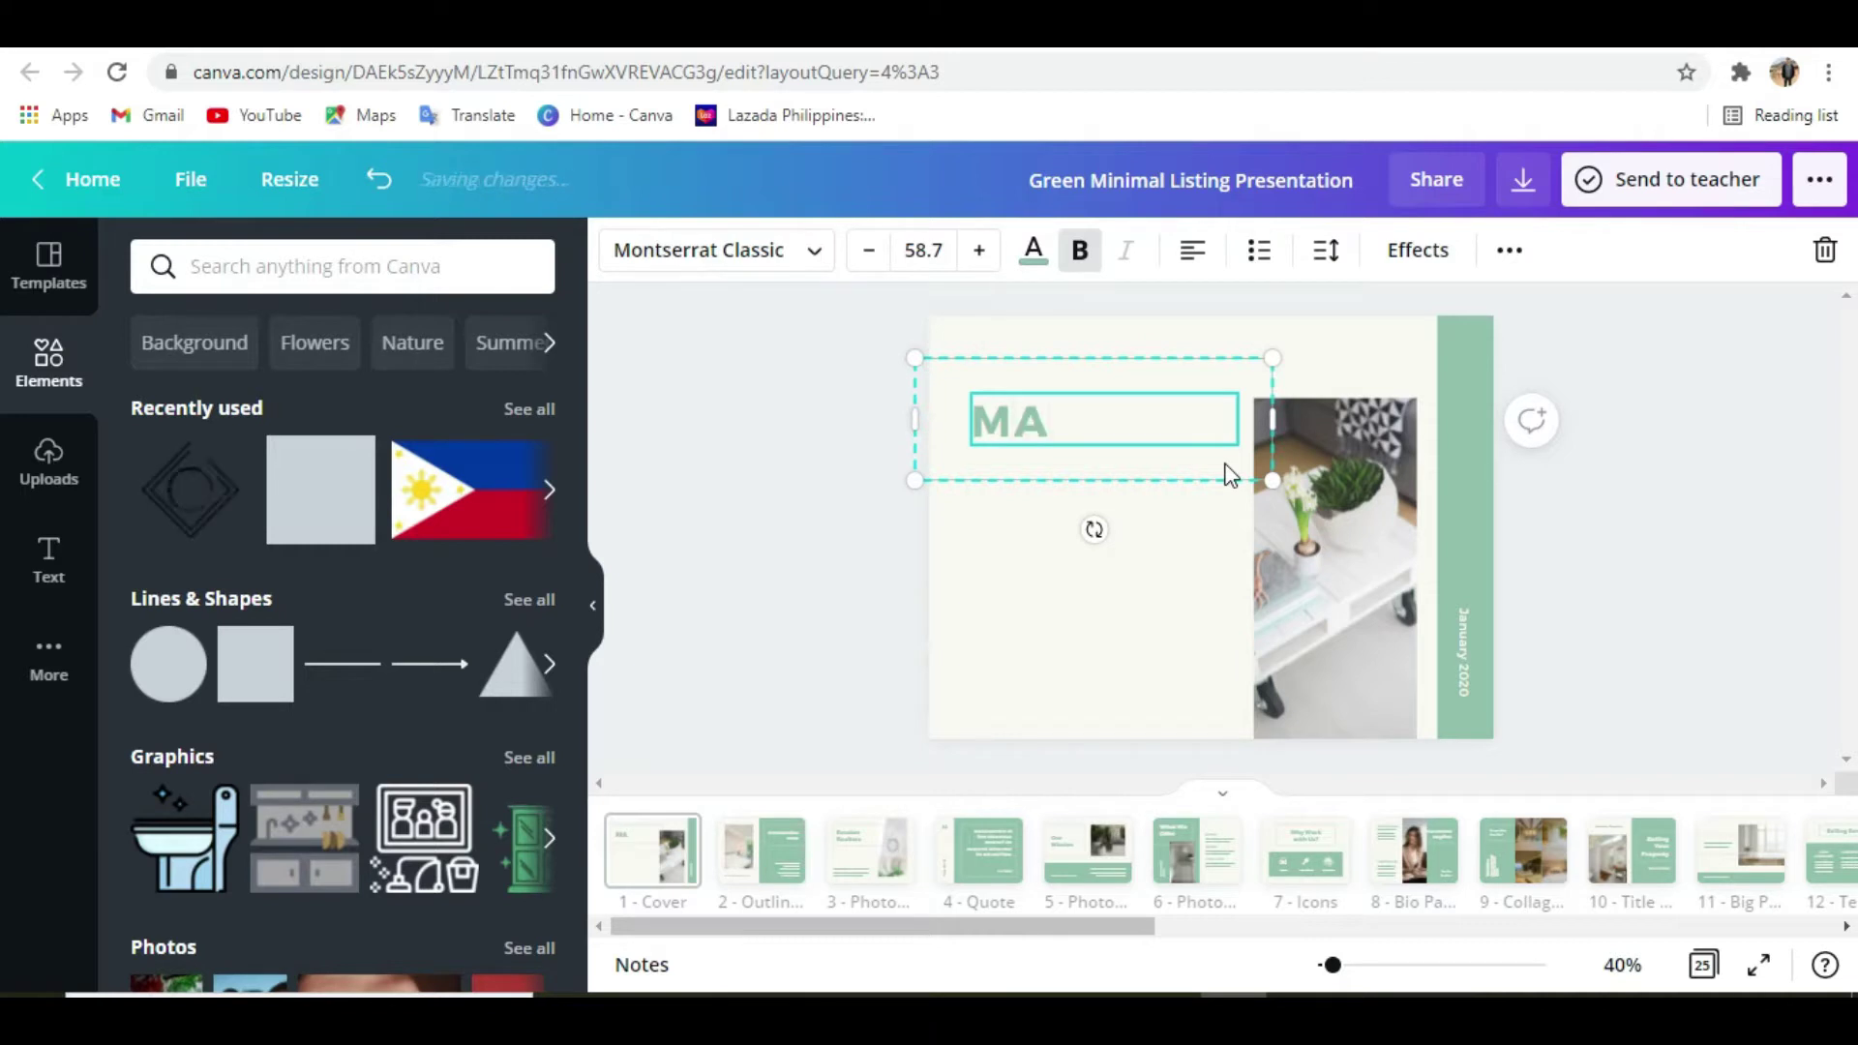
text(STIFF)
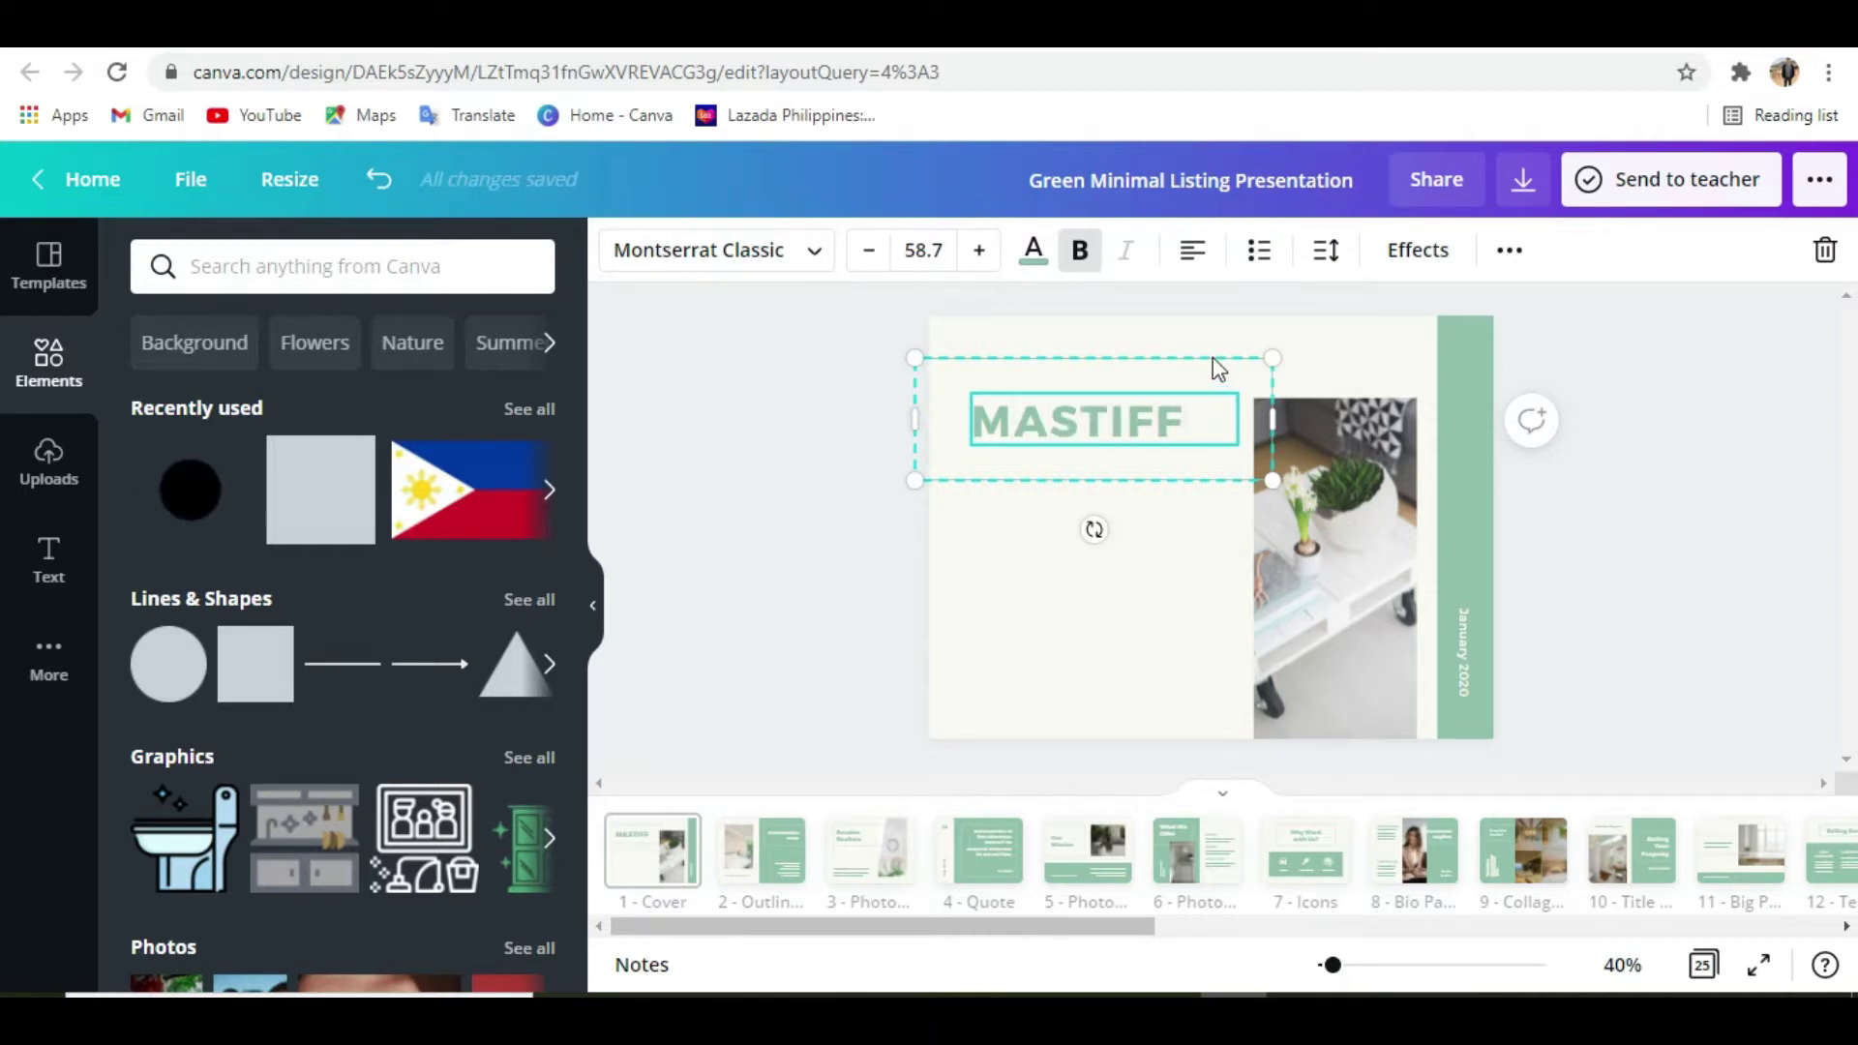
key(Escape)
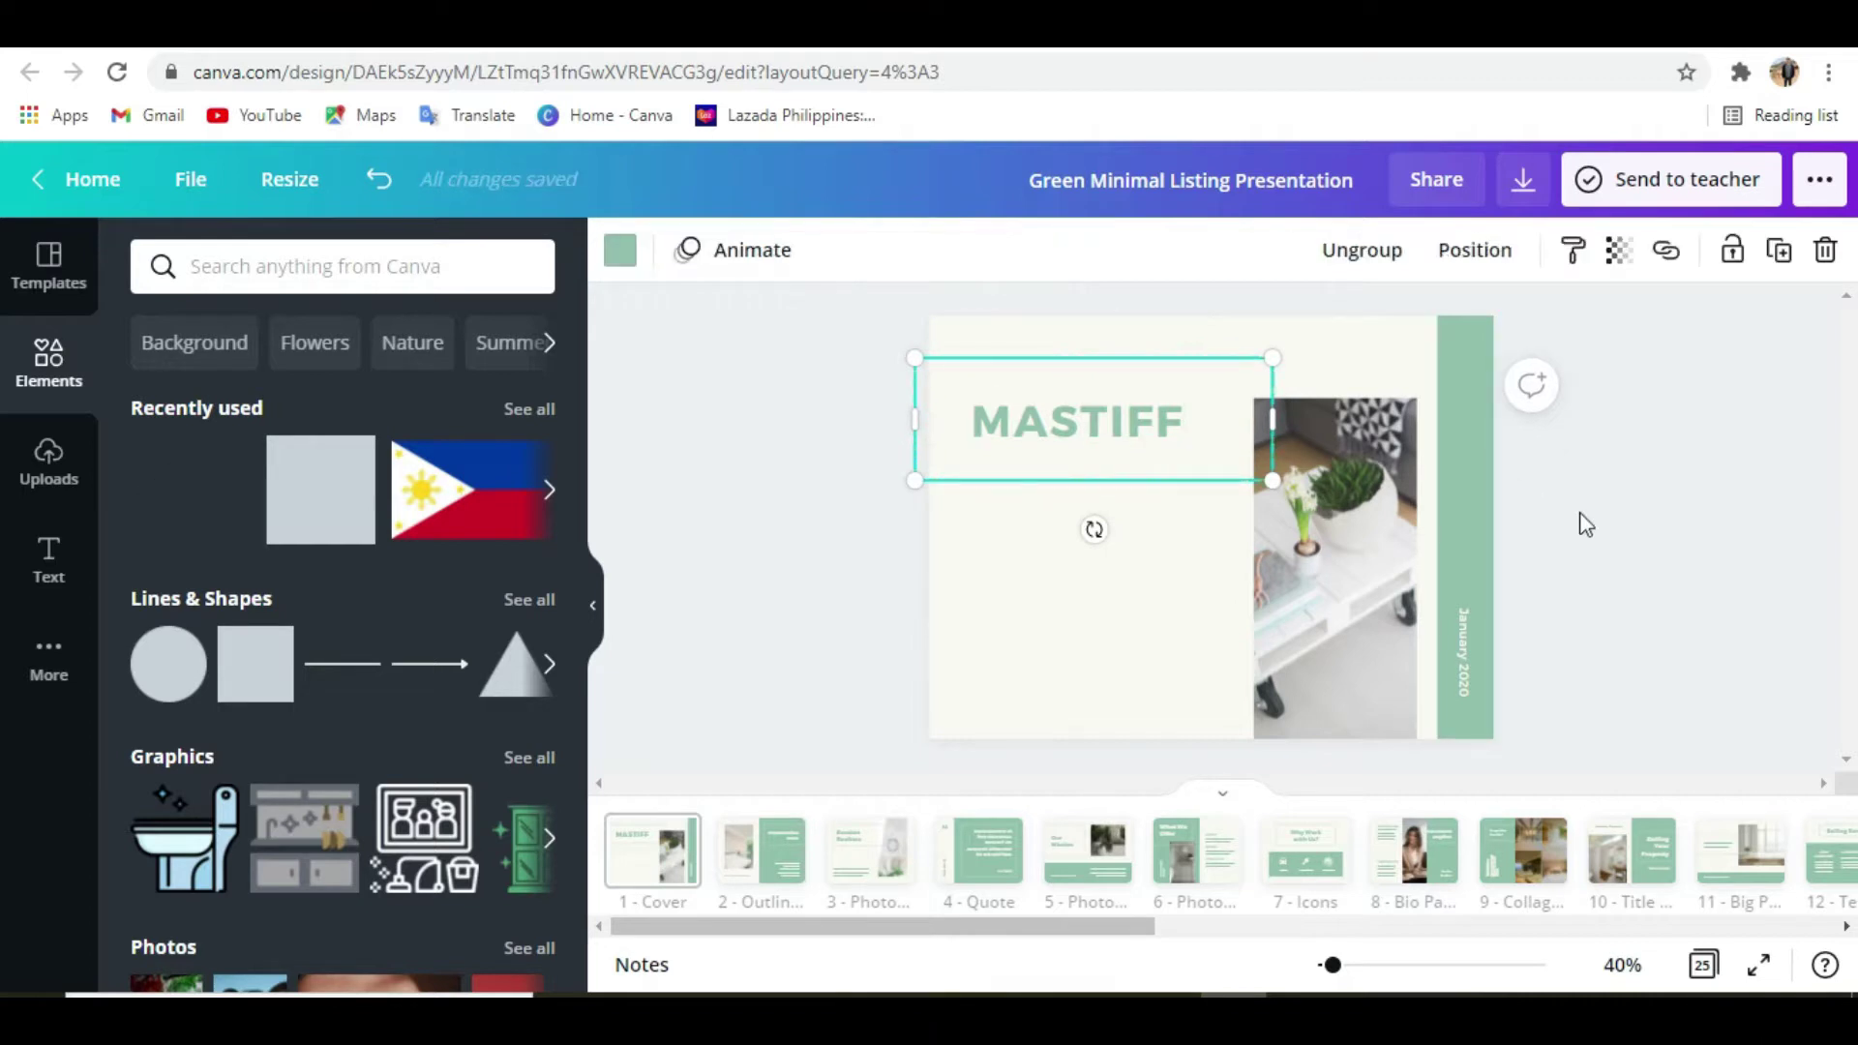
click(1583, 516)
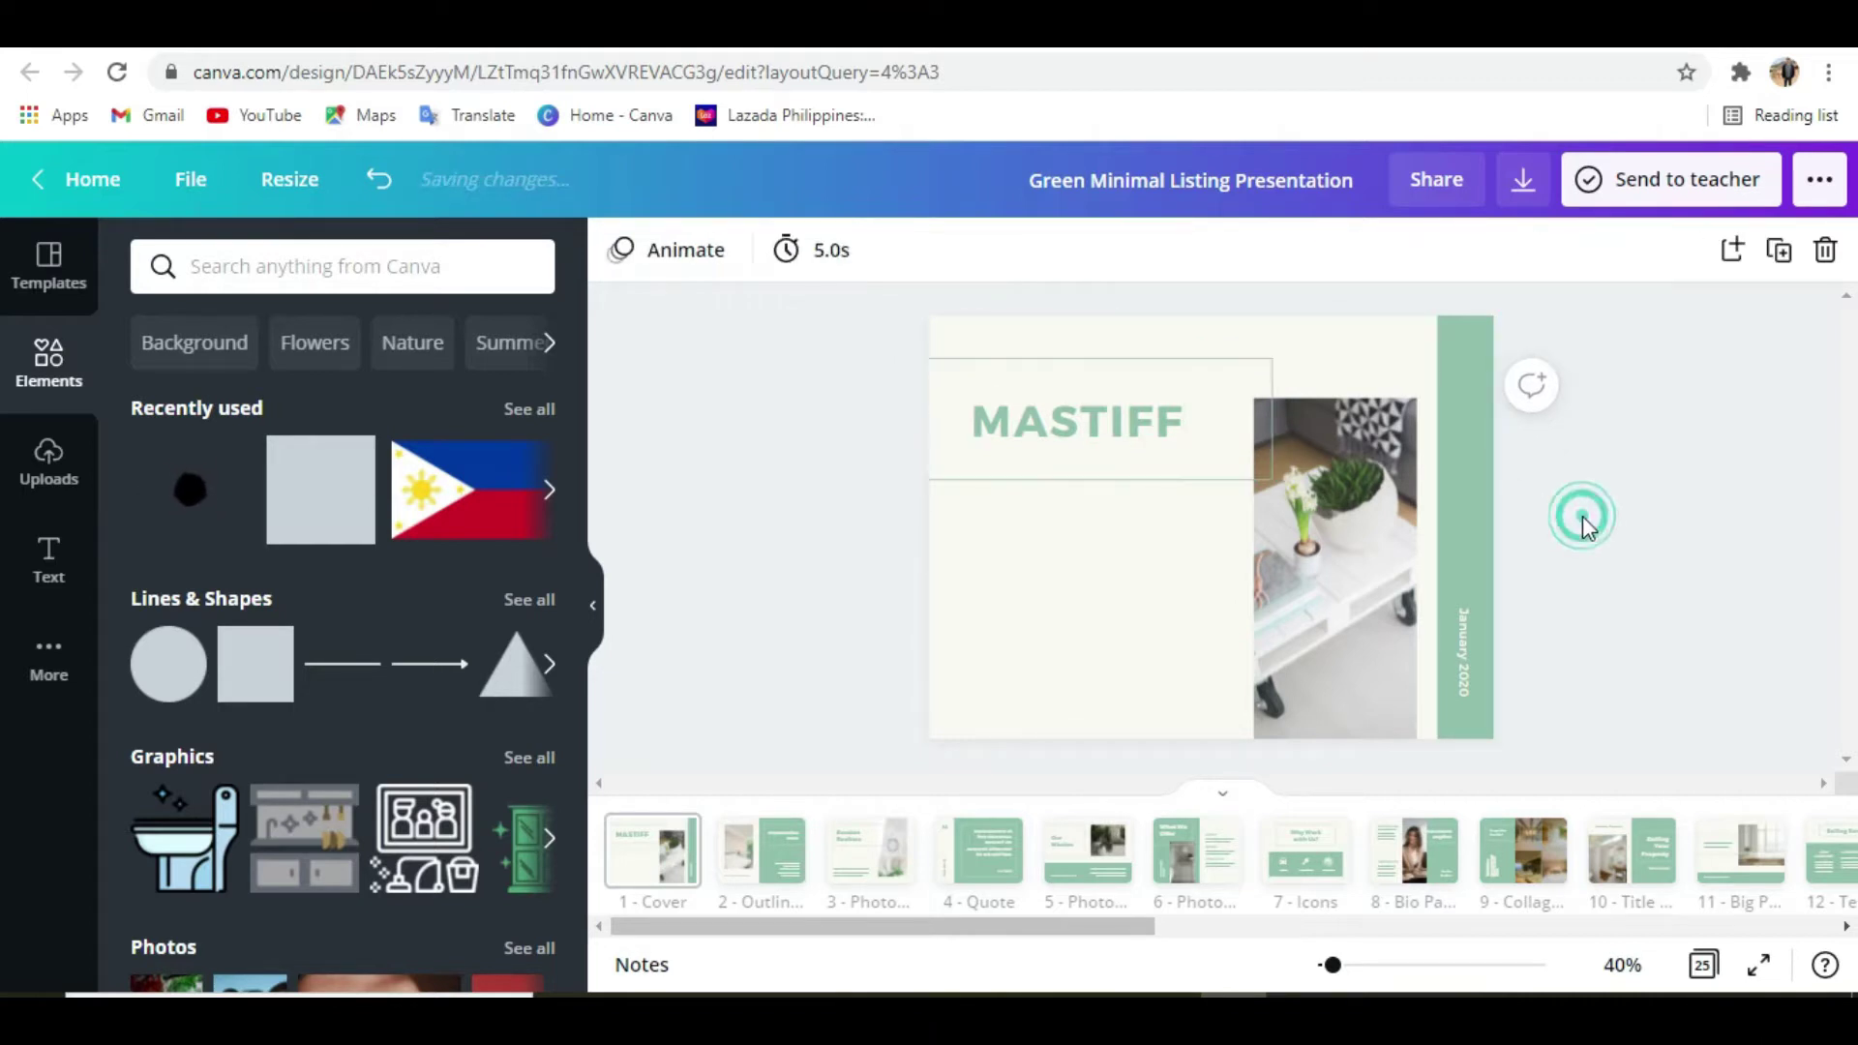
Delete the "January 2020" text from the green band and move the framed title down to about the slide's mid-height
click(1469, 670)
key(Delete)
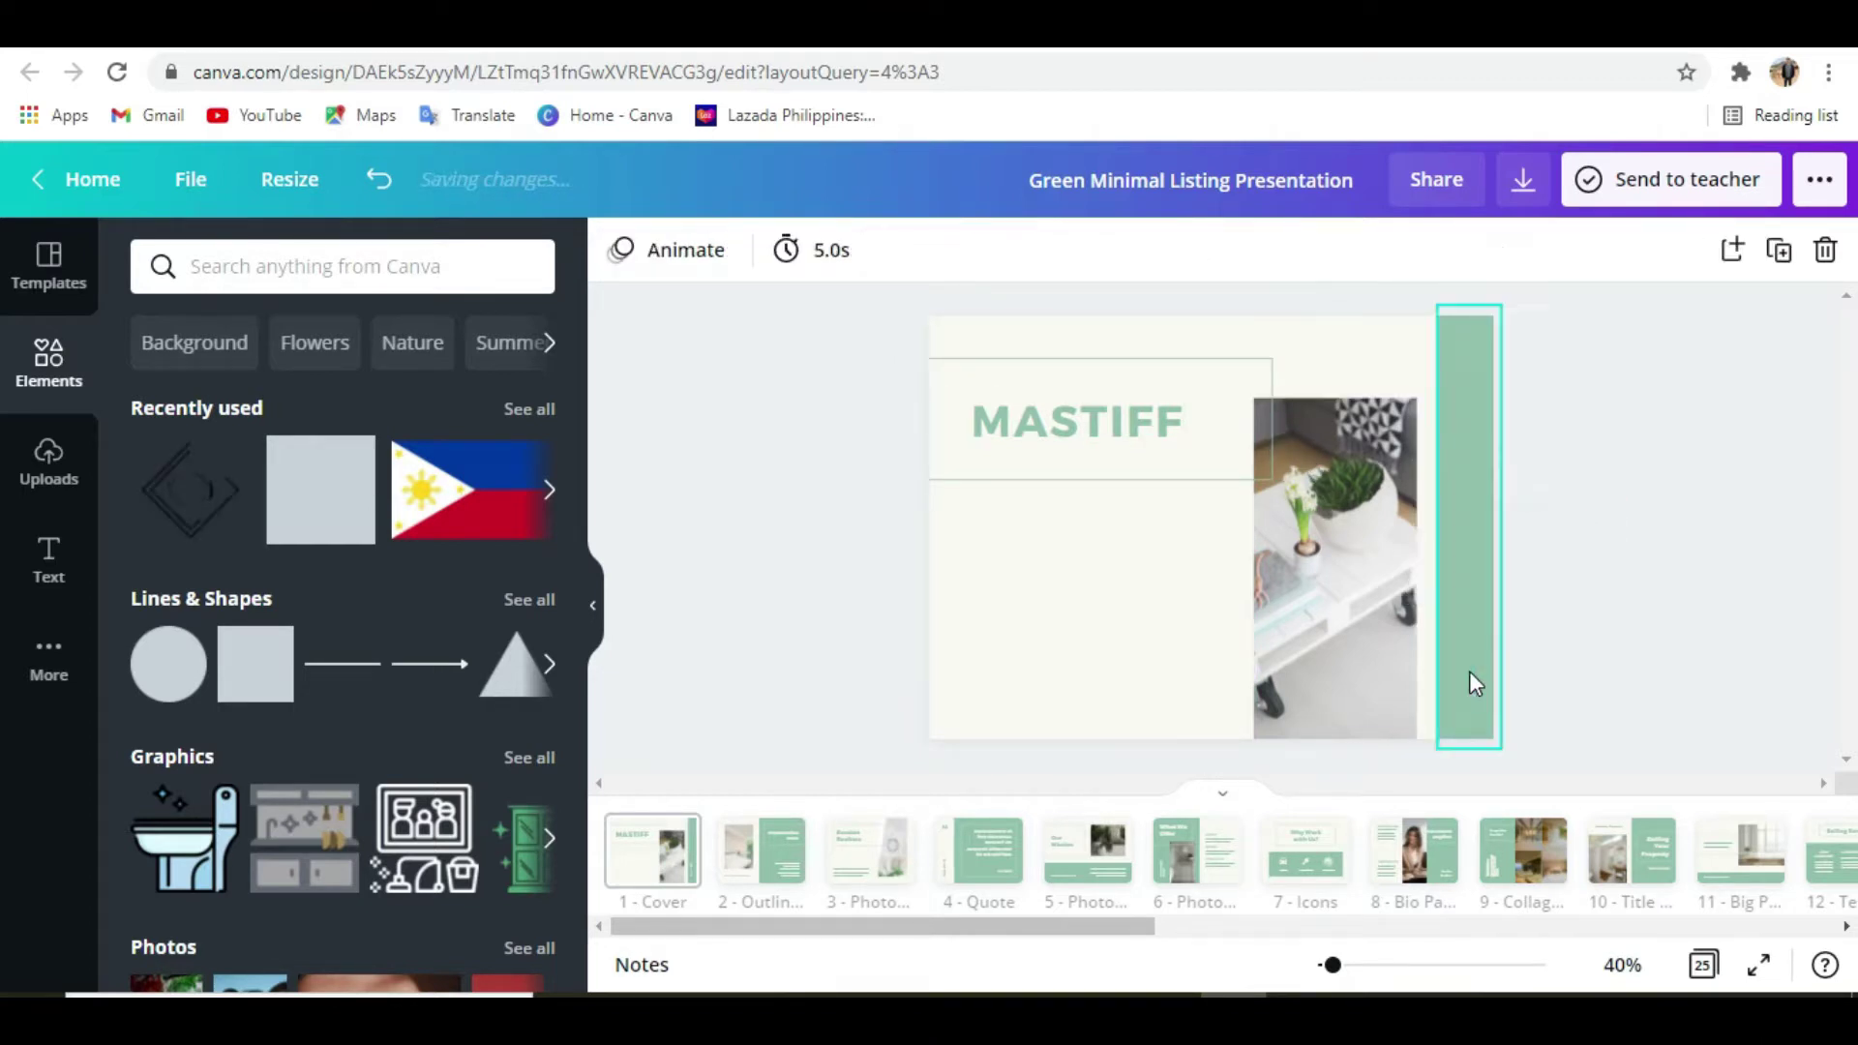
double_click(1175, 419)
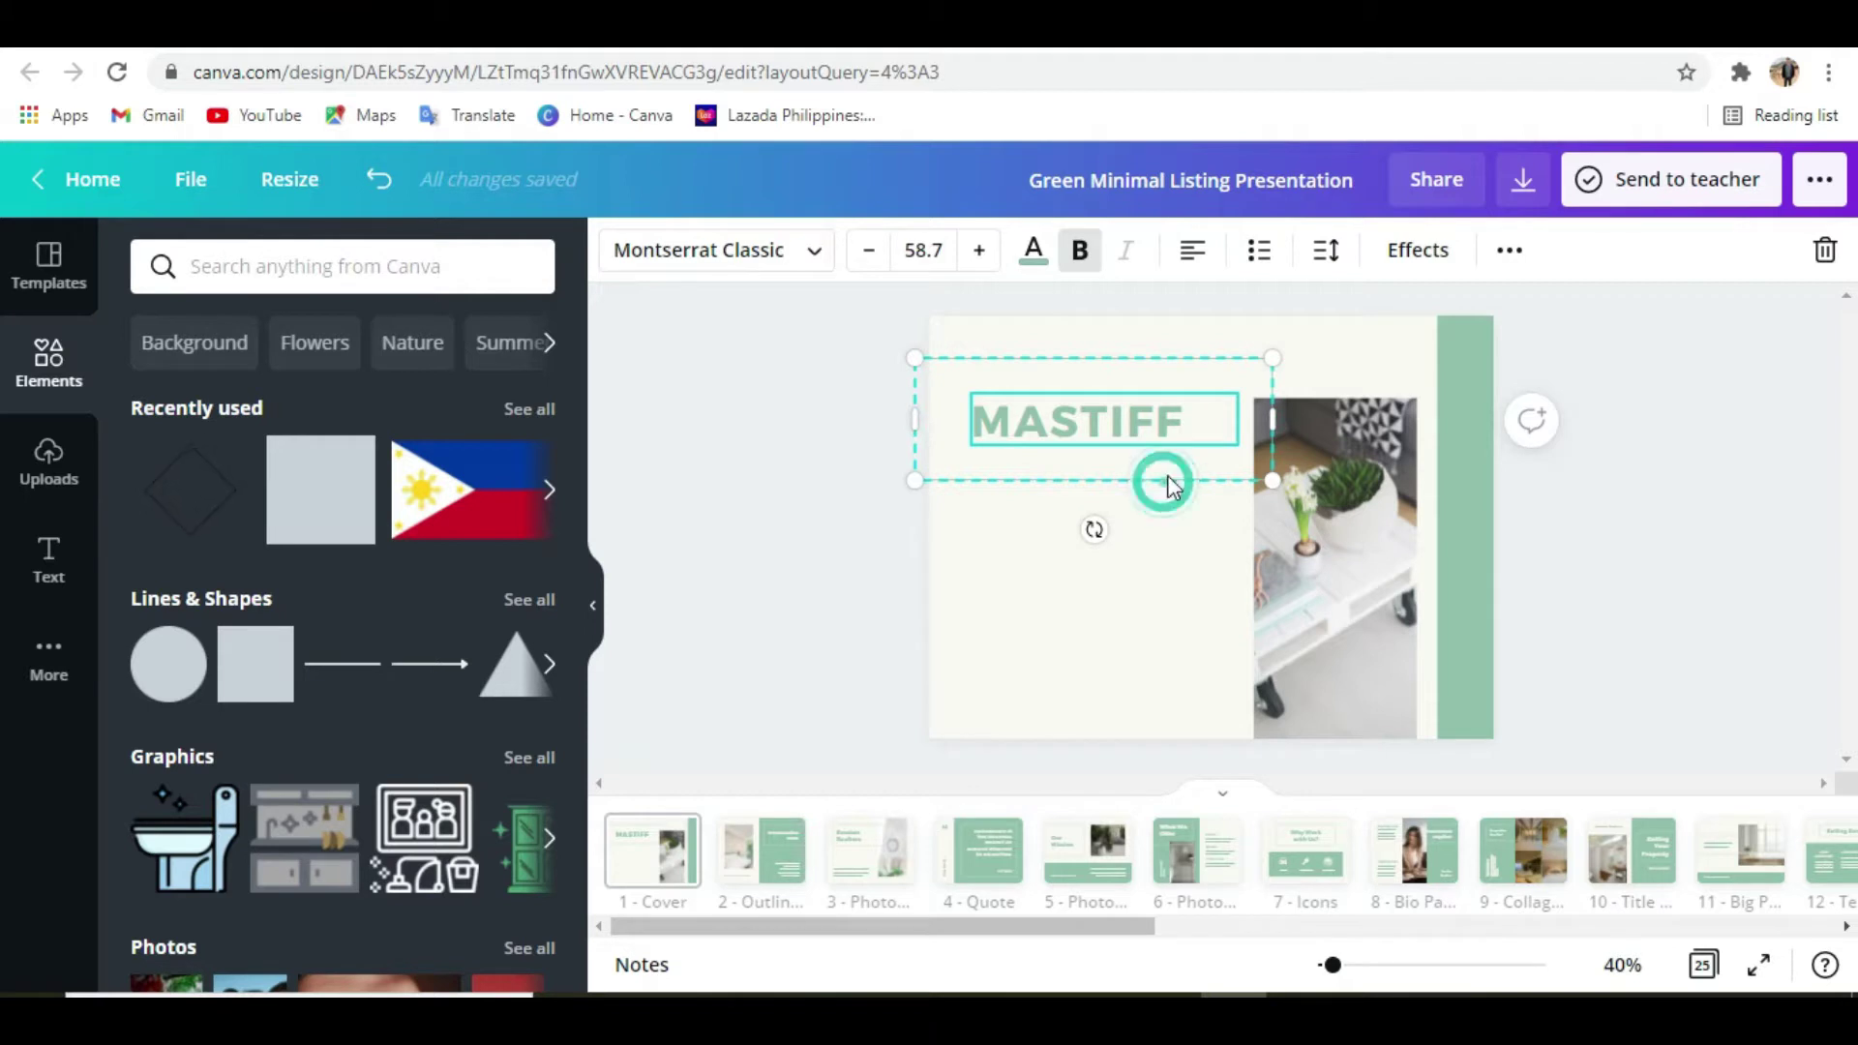
click(1167, 474)
click(1201, 365)
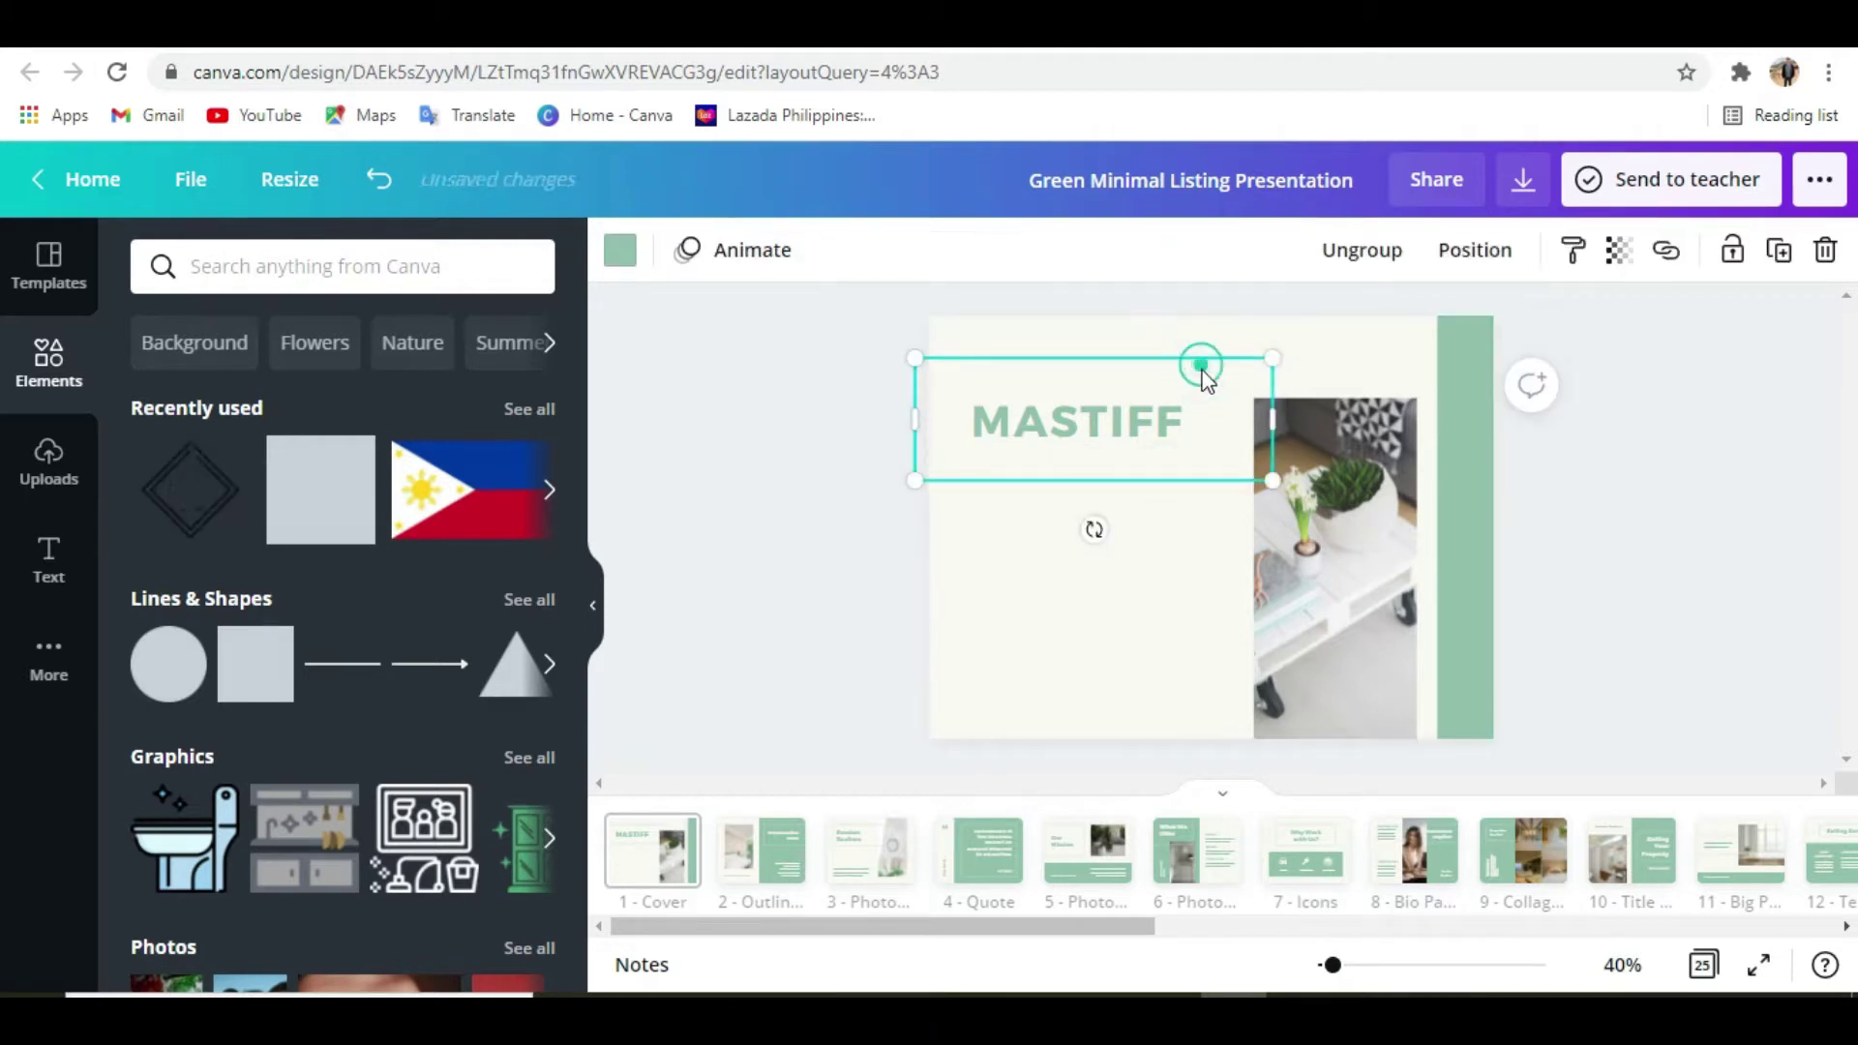
drag(1202, 370, 1216, 461)
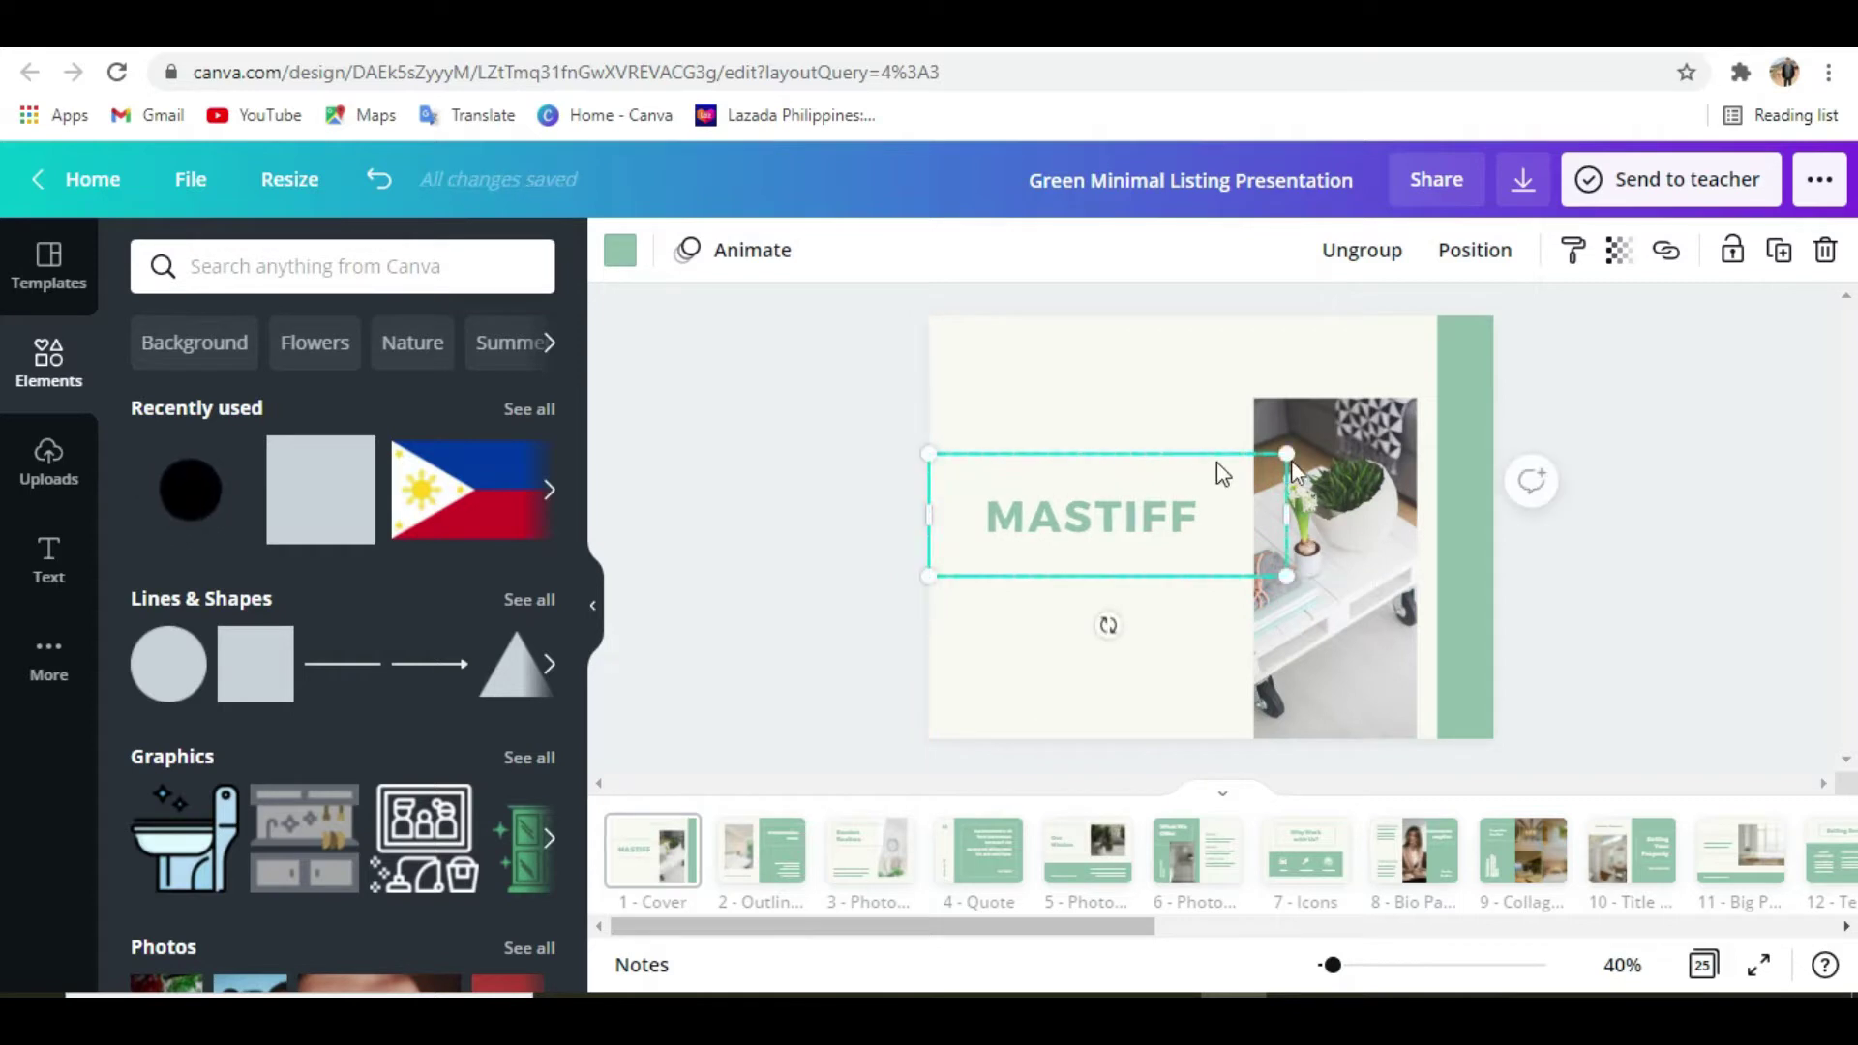
Replace the plant photo with a stacked-books picture found by searching for "book", shrunk and placed just right of the title
click(1374, 422)
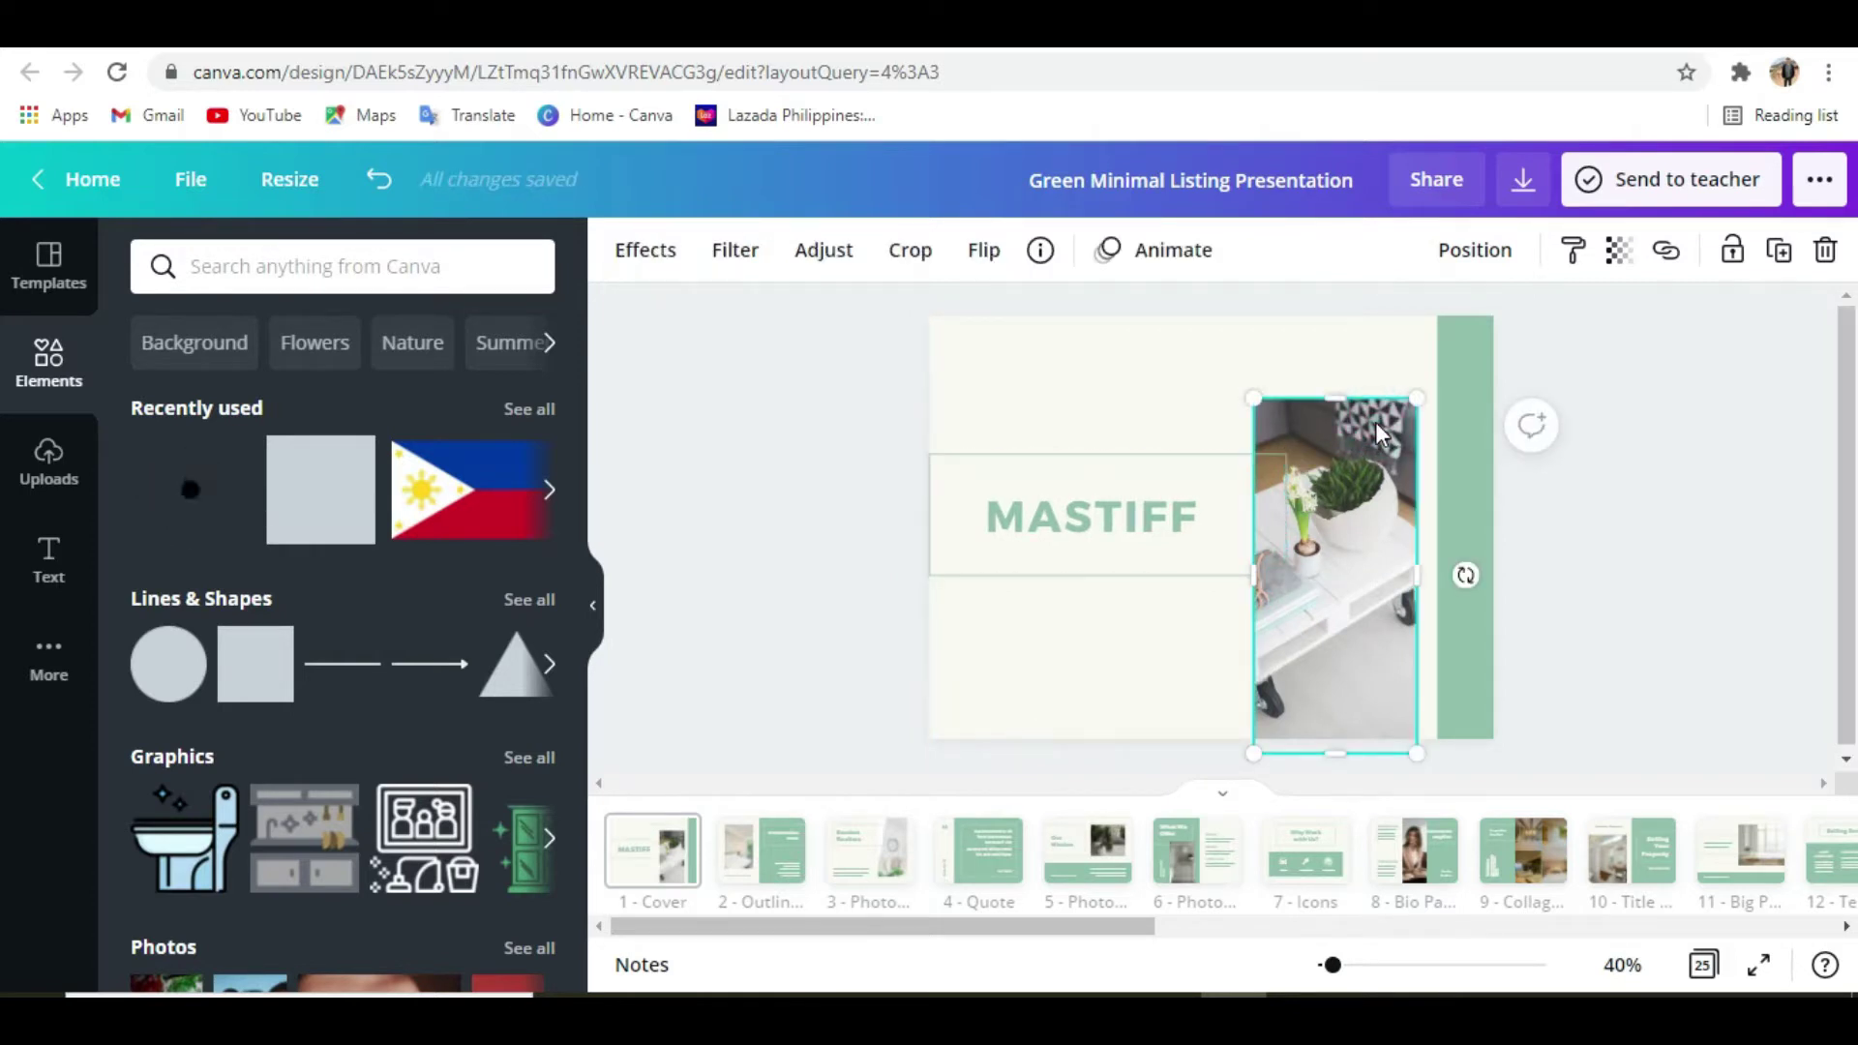
key(Delete)
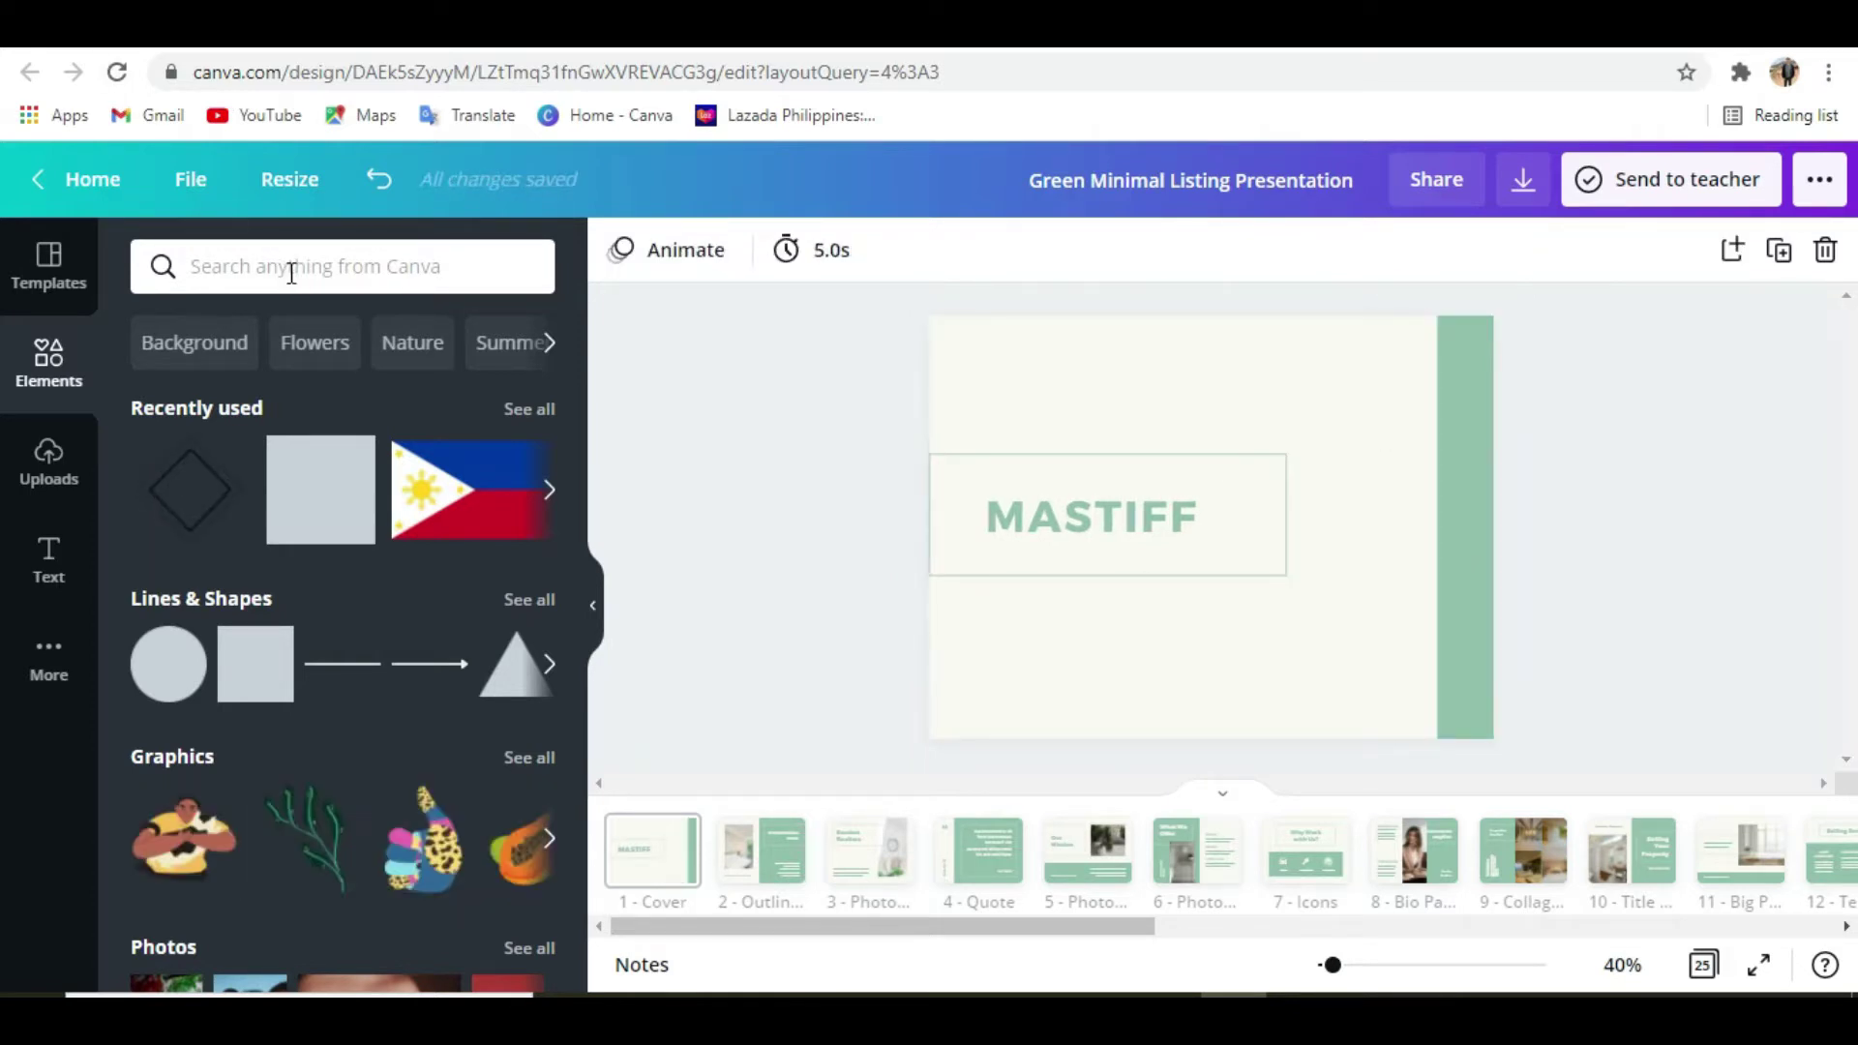
click(291, 274)
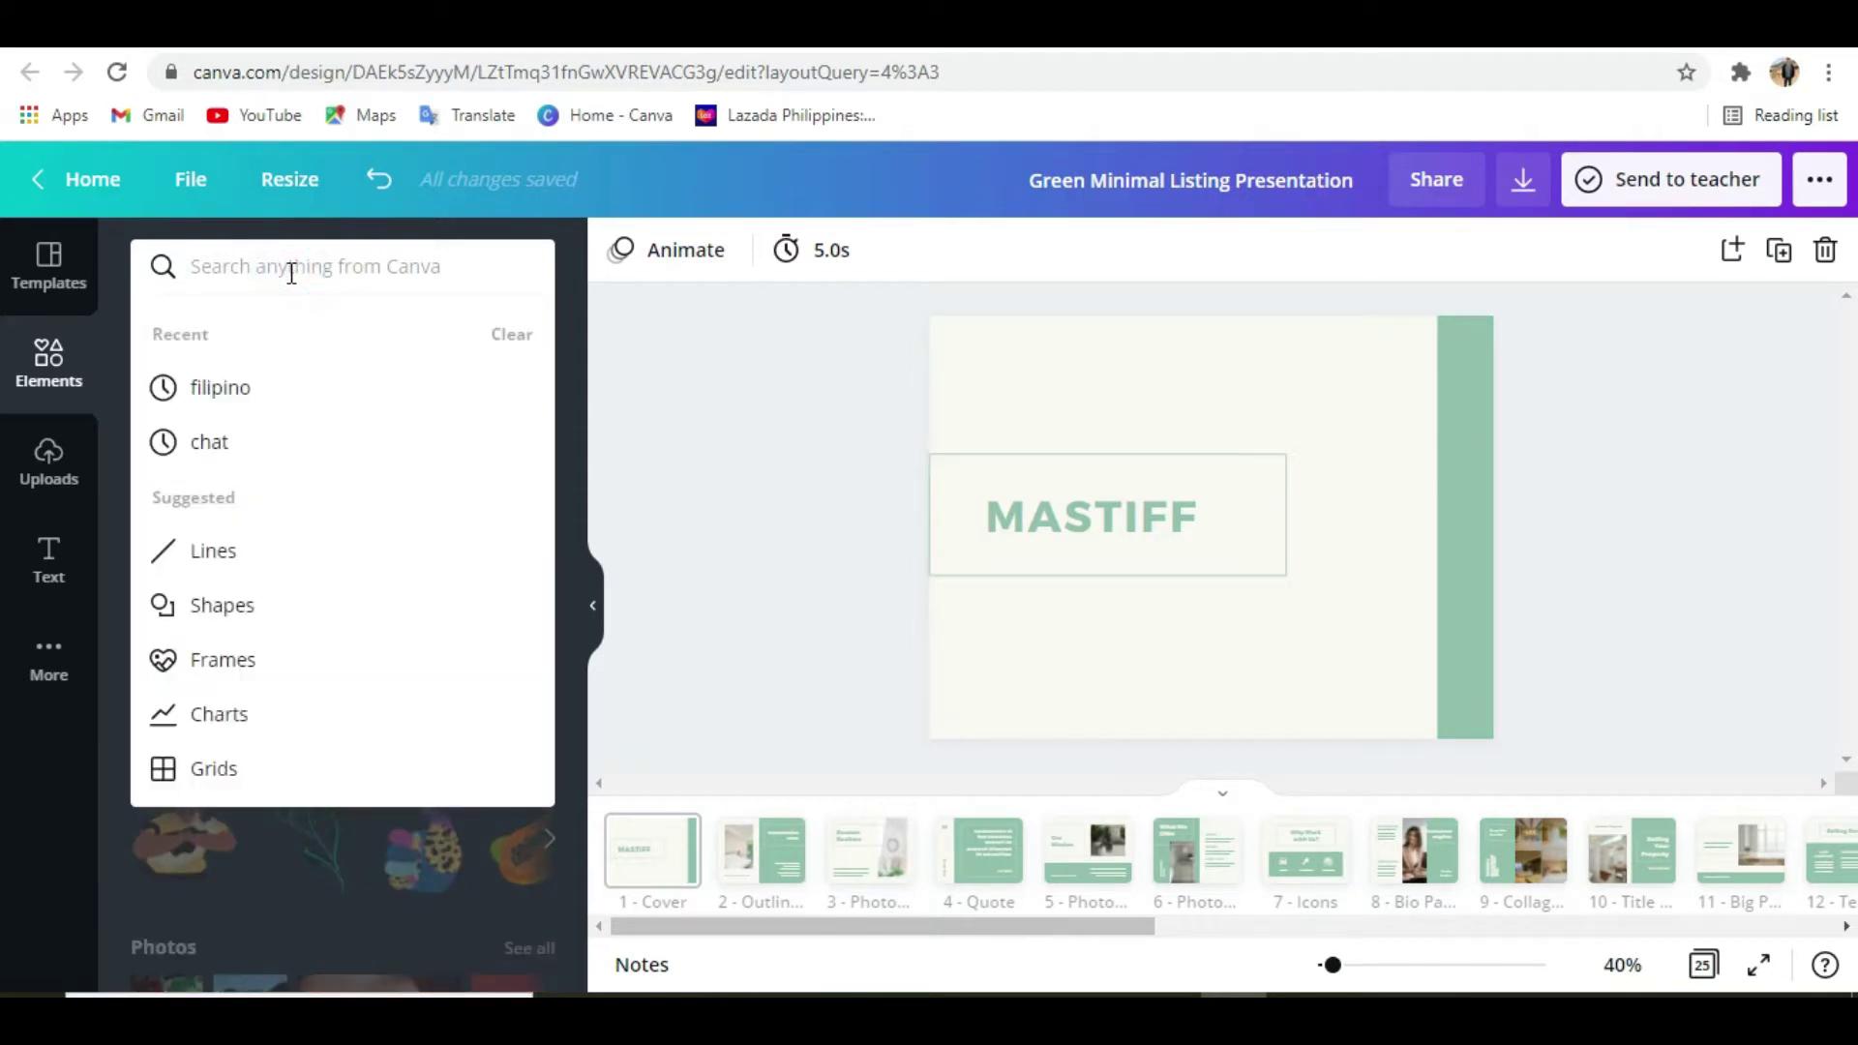
text(book)
key(Return)
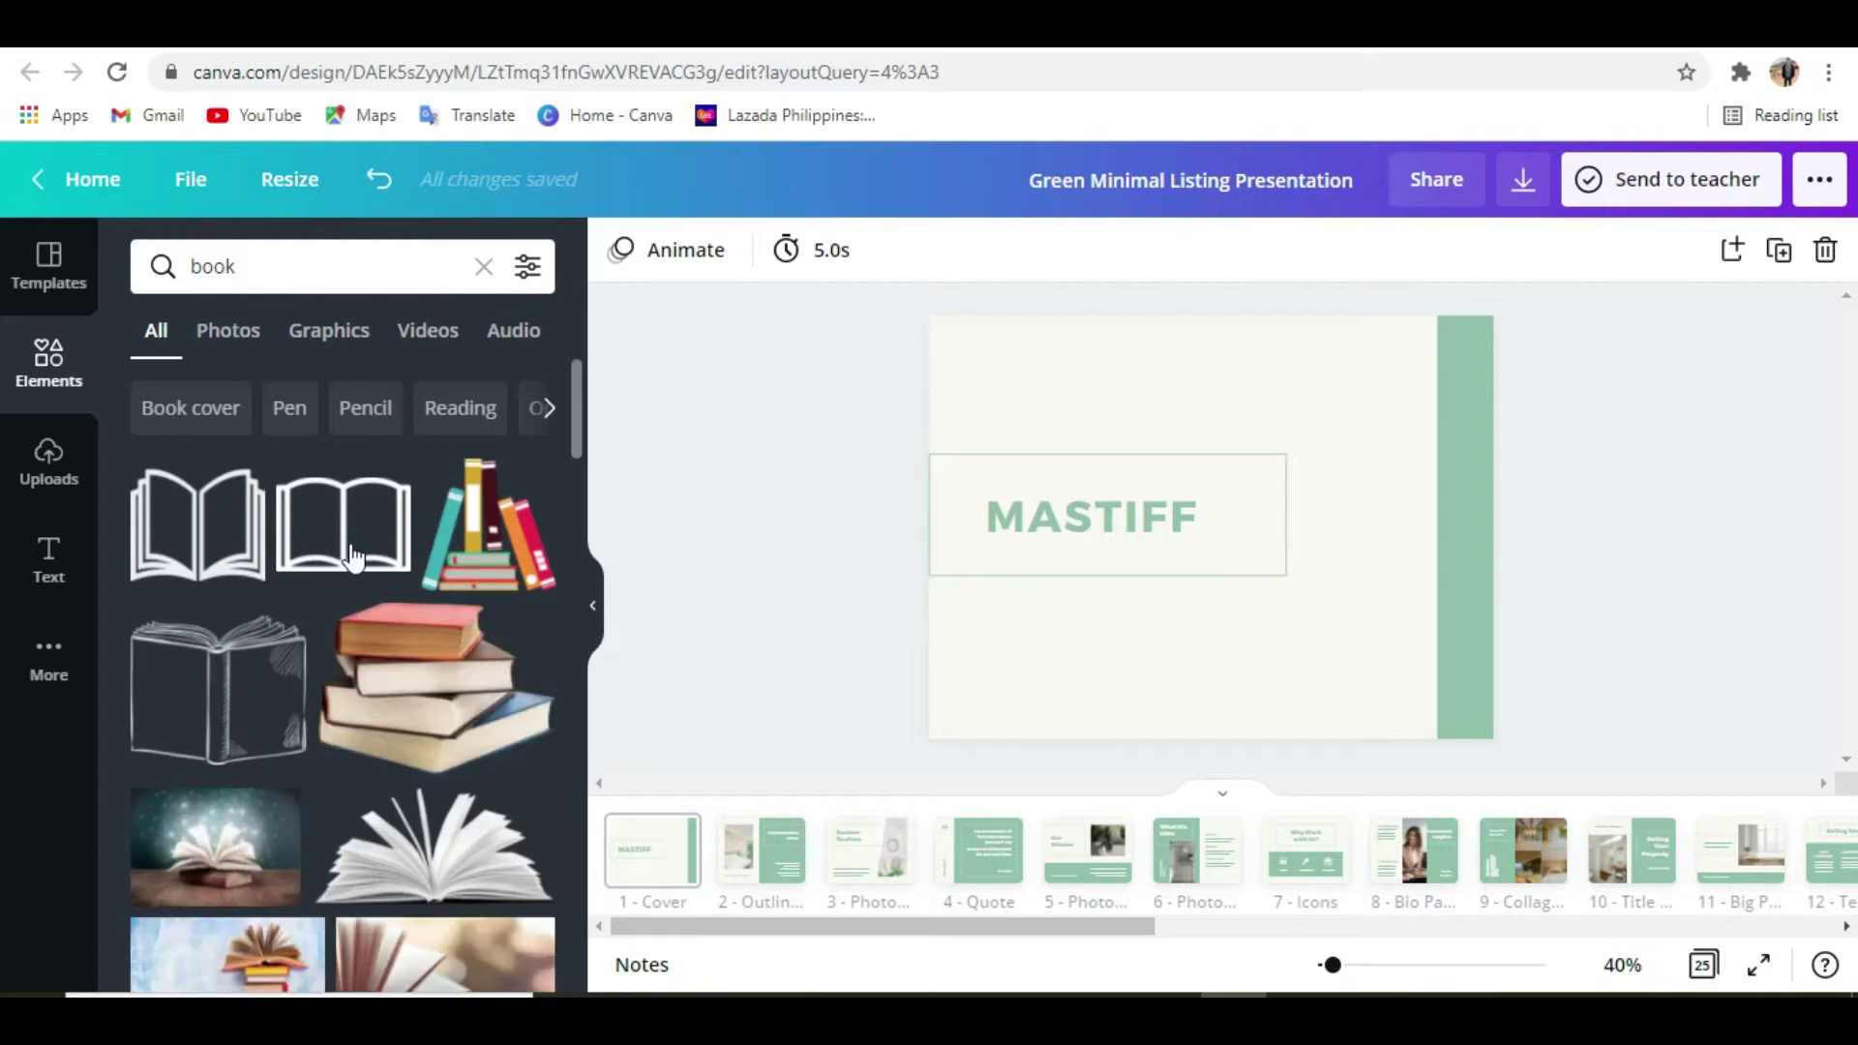
click(402, 700)
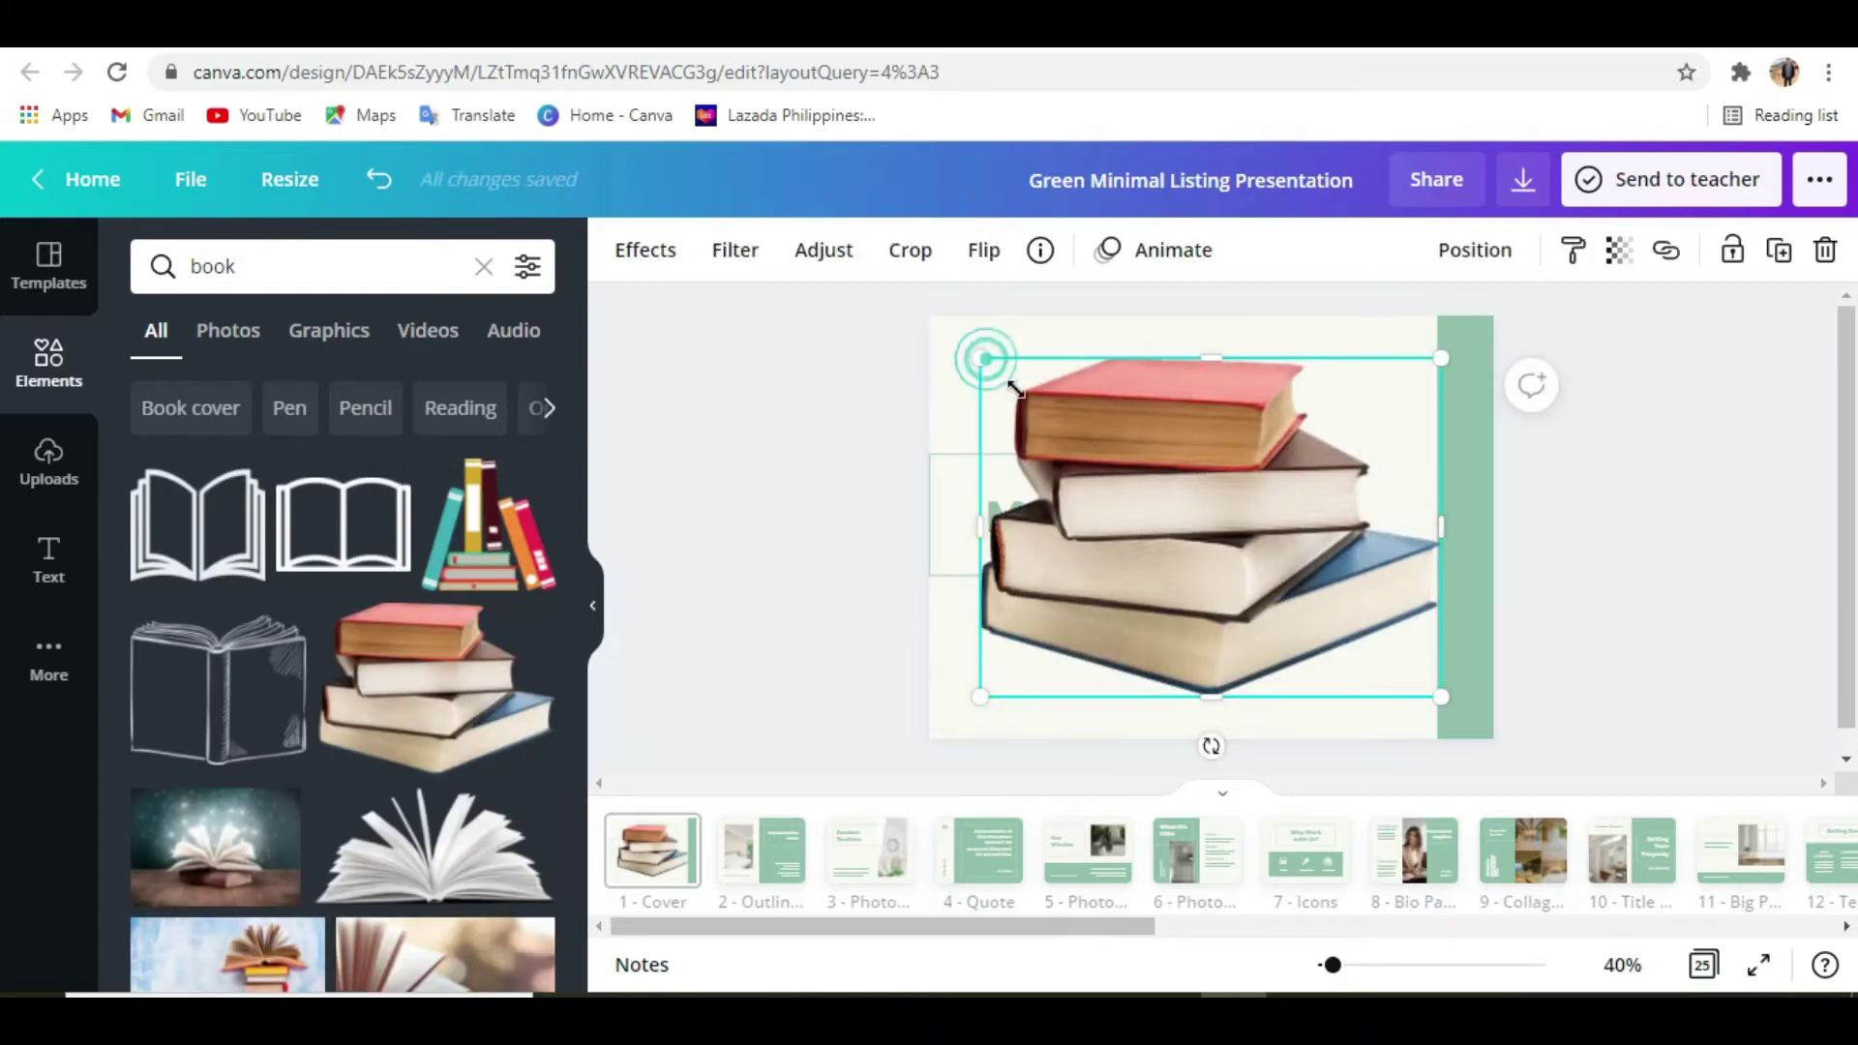
drag(983, 359, 1245, 552)
drag(1314, 608, 1283, 505)
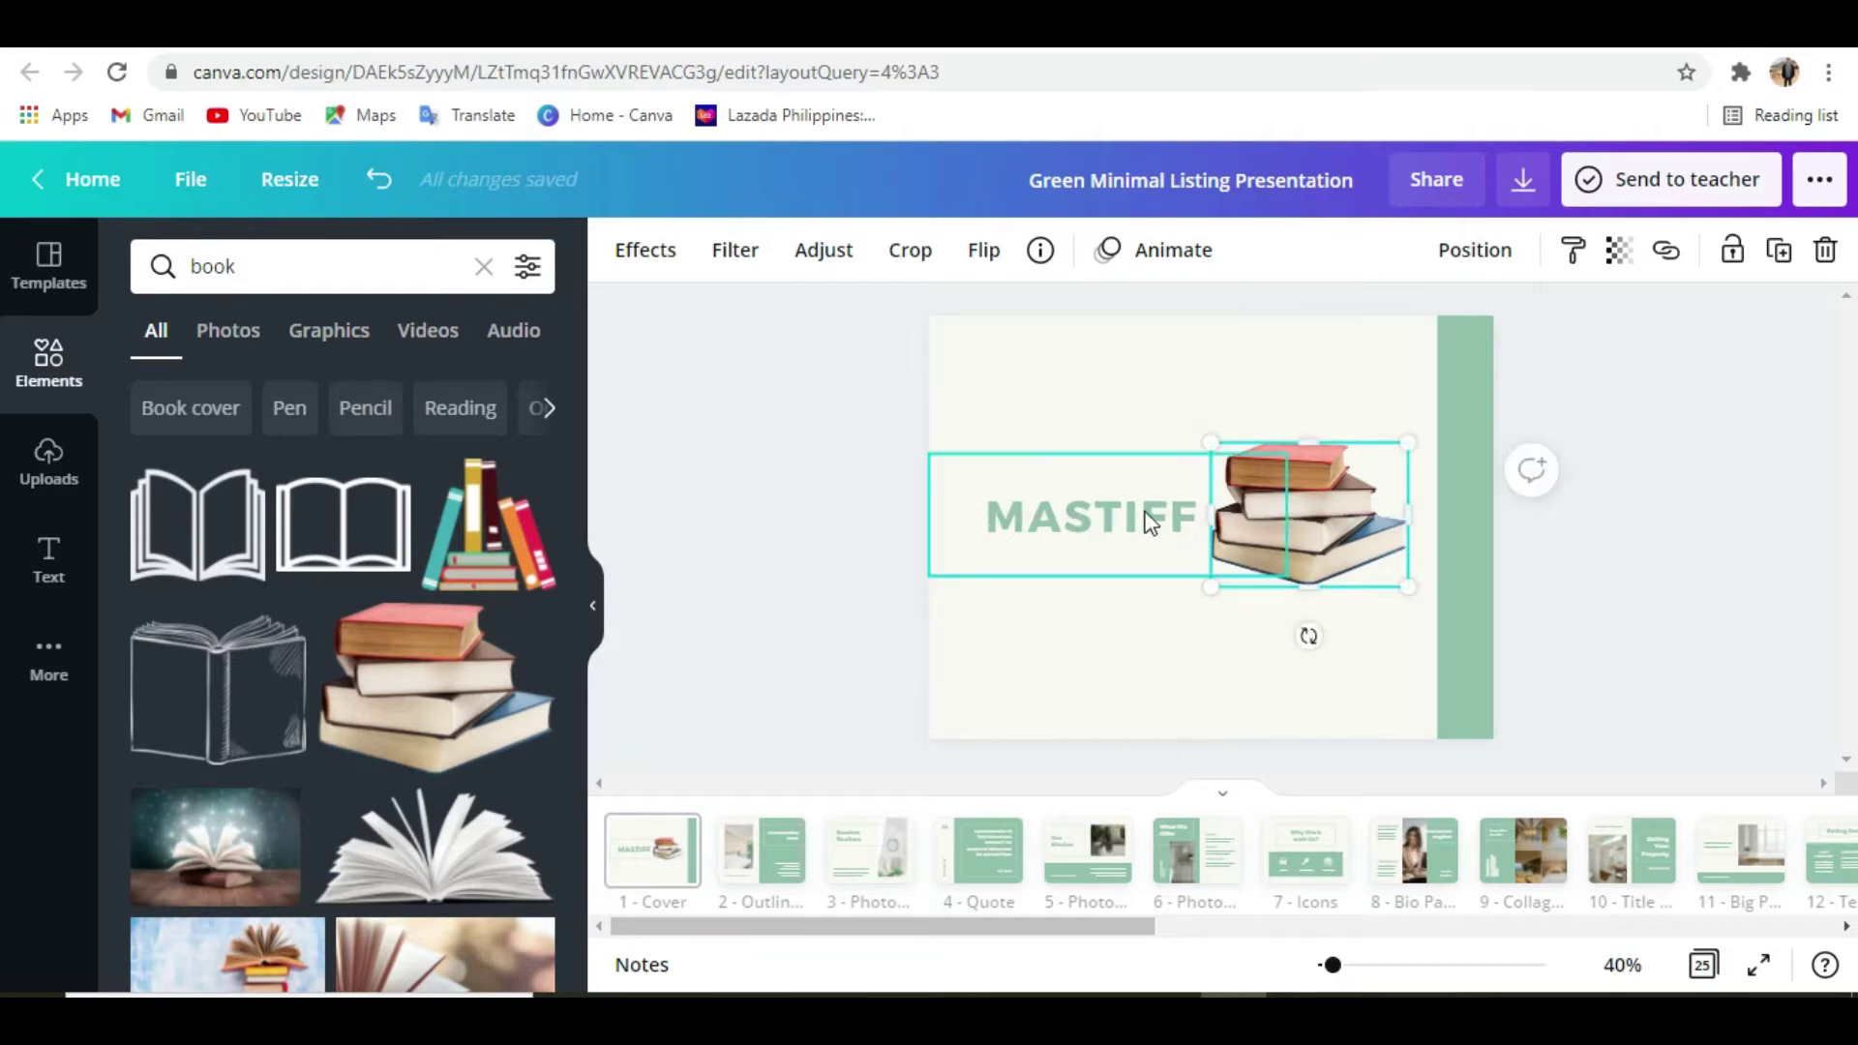
Apply the Shadow text effect to the MASTIFF title
click(1094, 522)
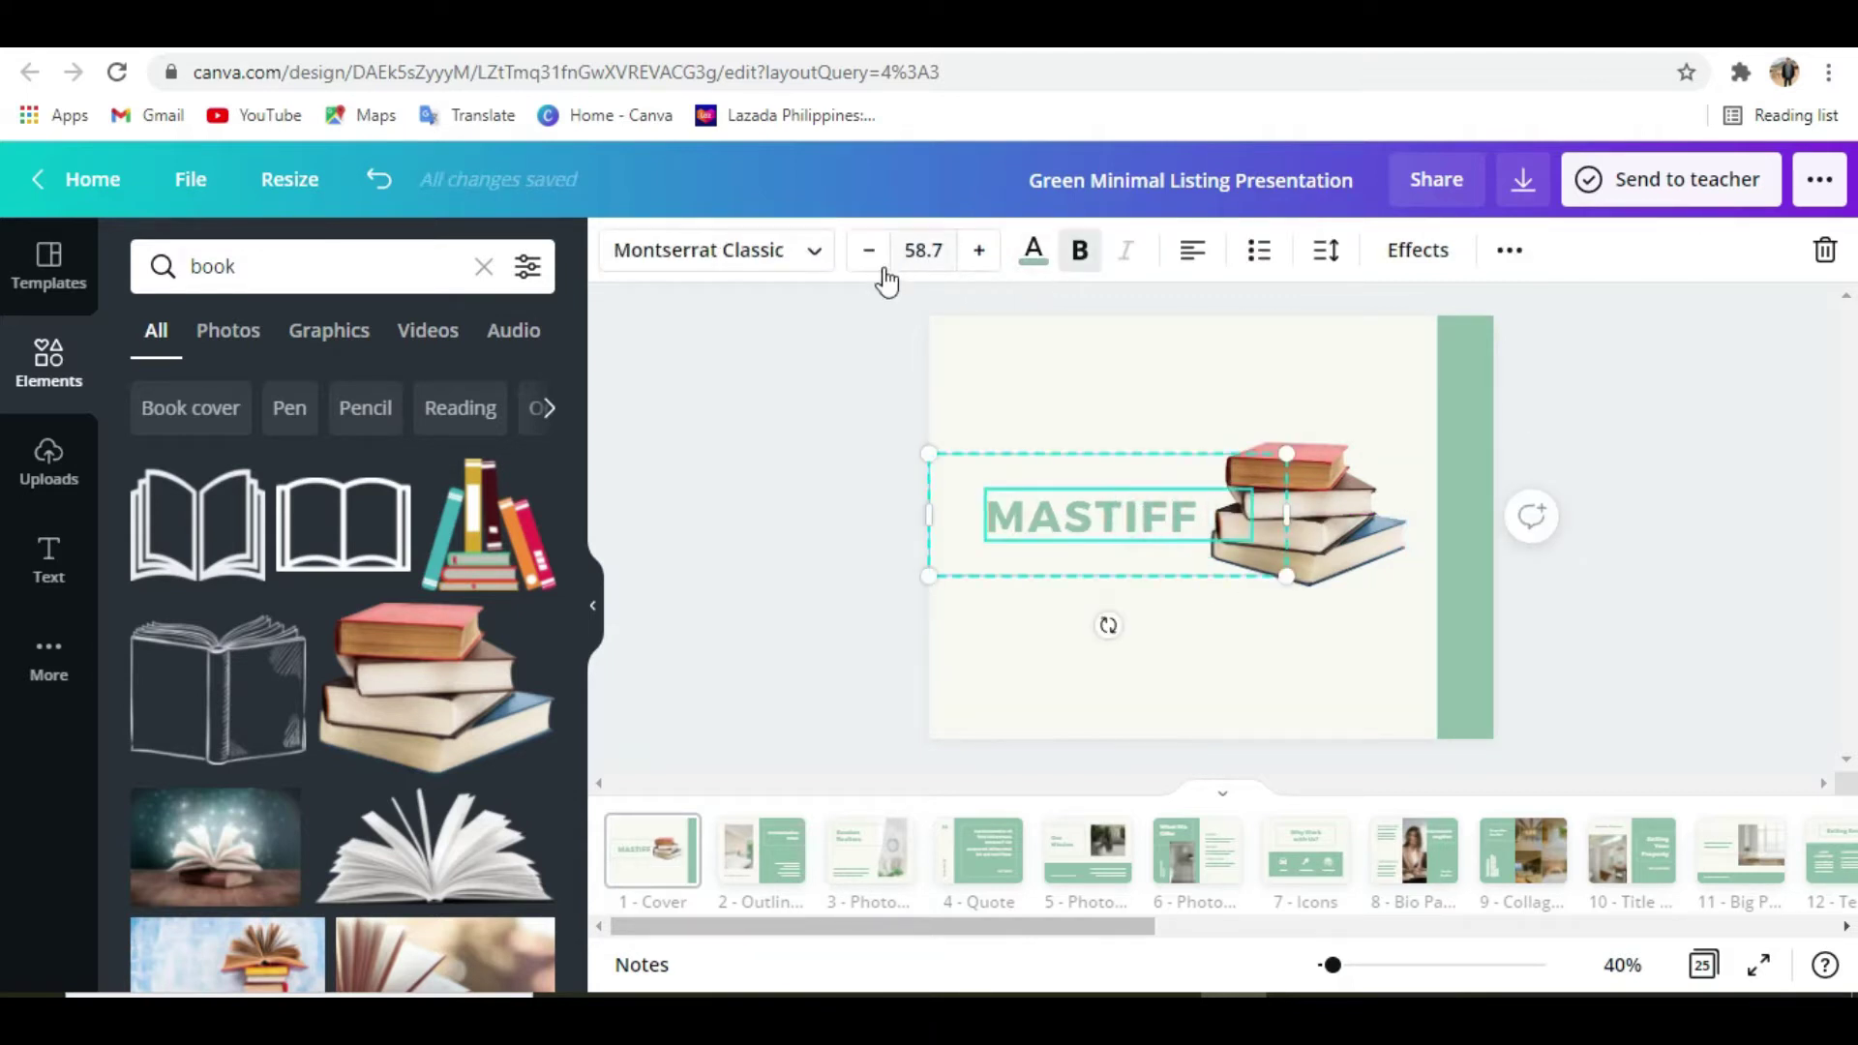
click(1421, 271)
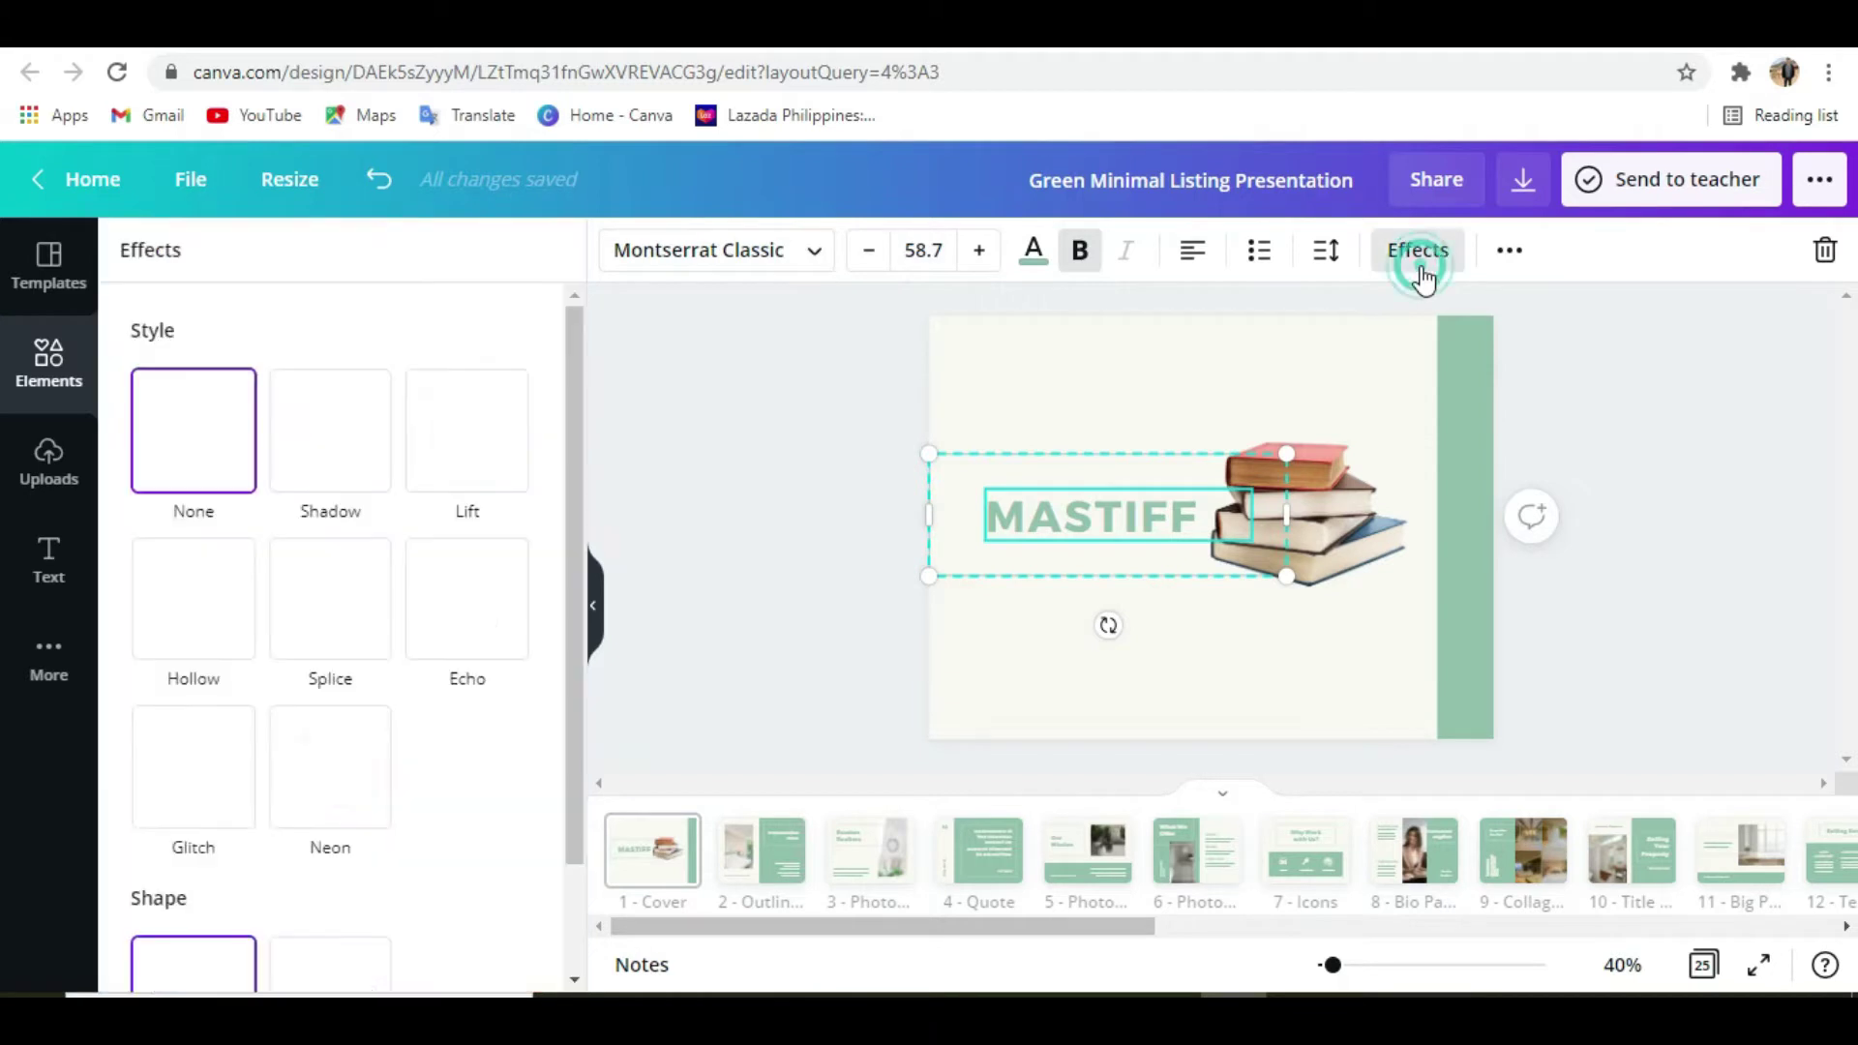
click(436, 450)
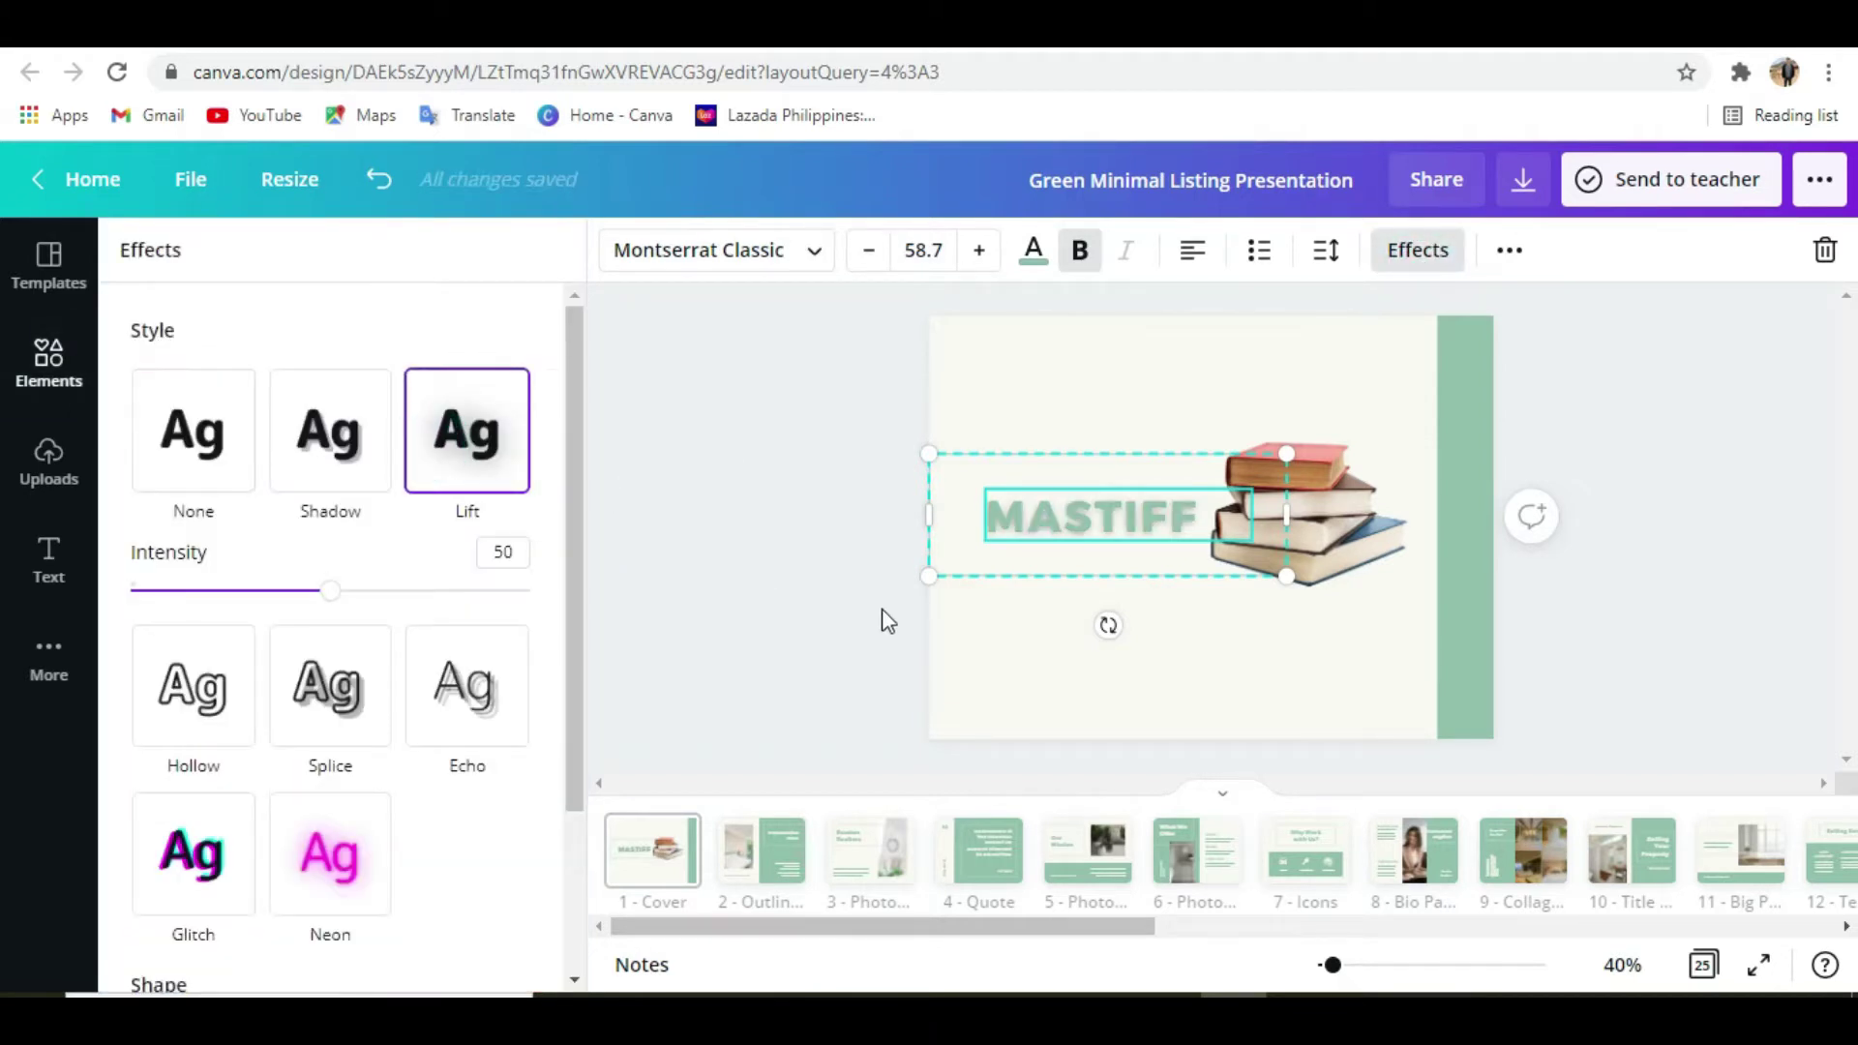
click(337, 443)
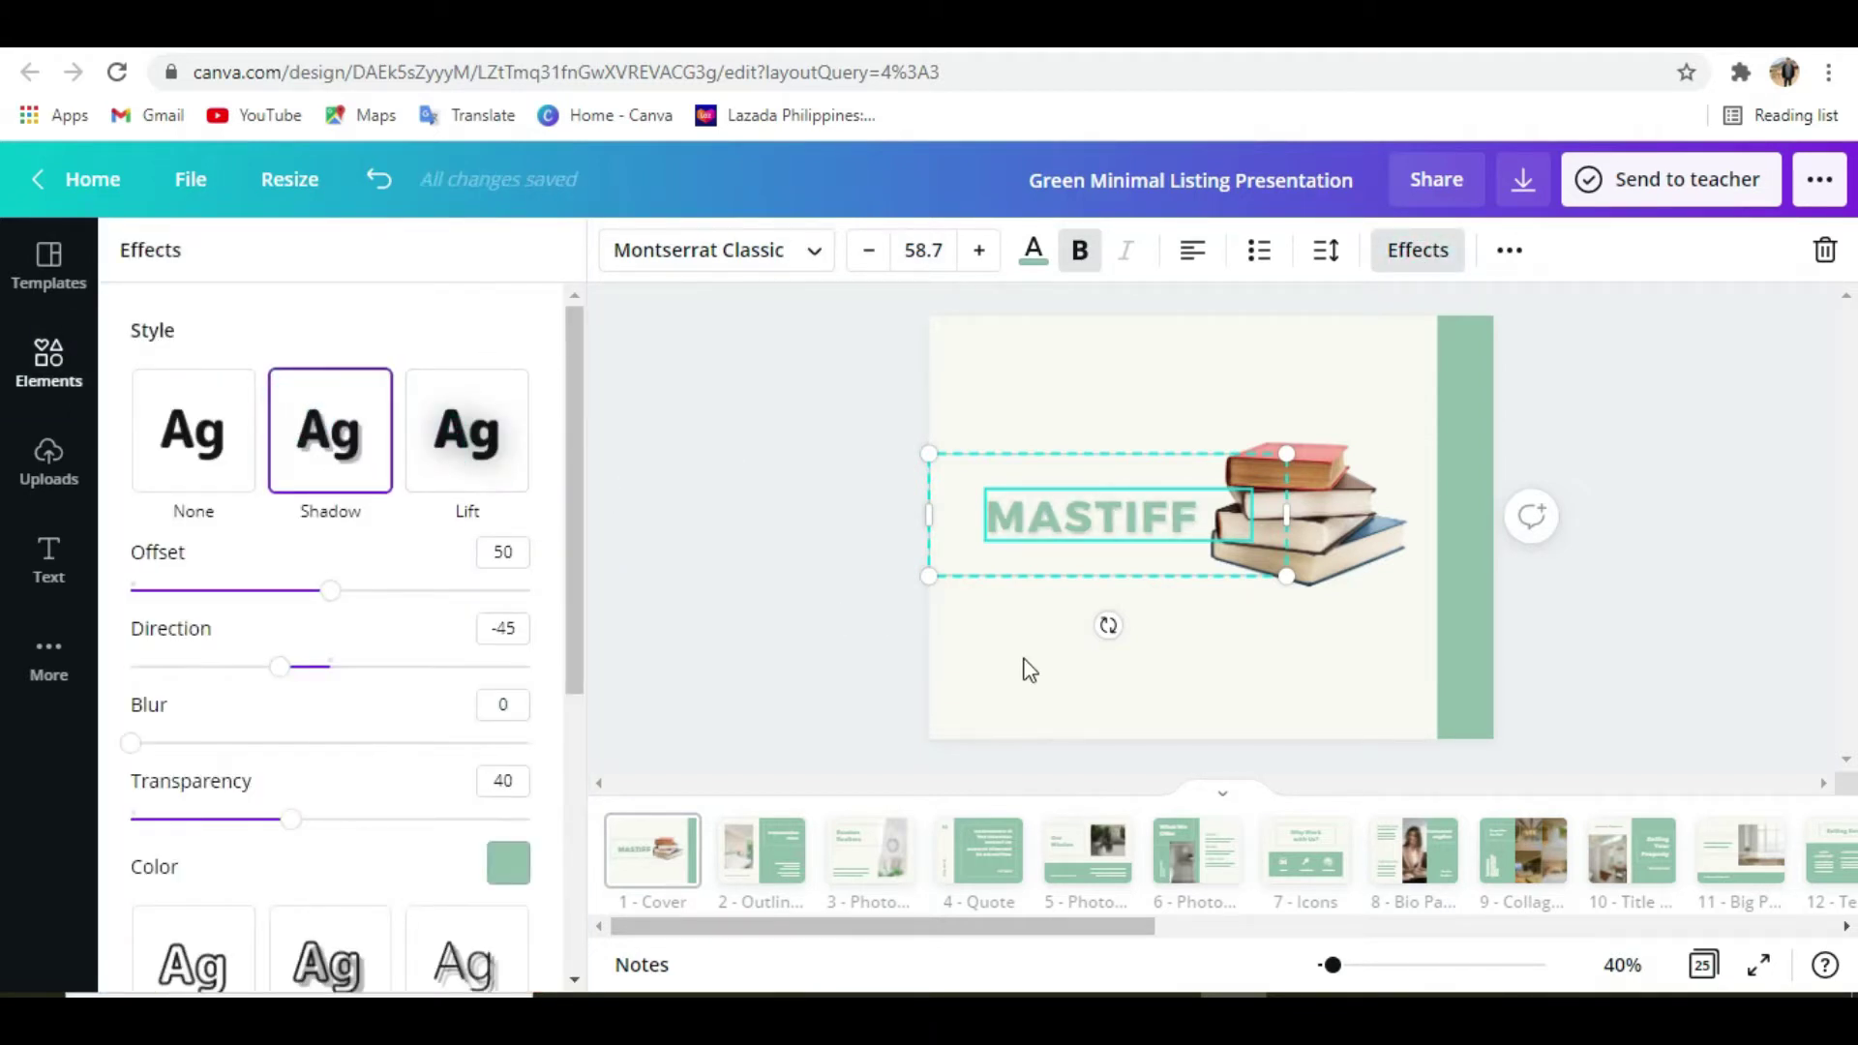
click(1024, 662)
click(1028, 670)
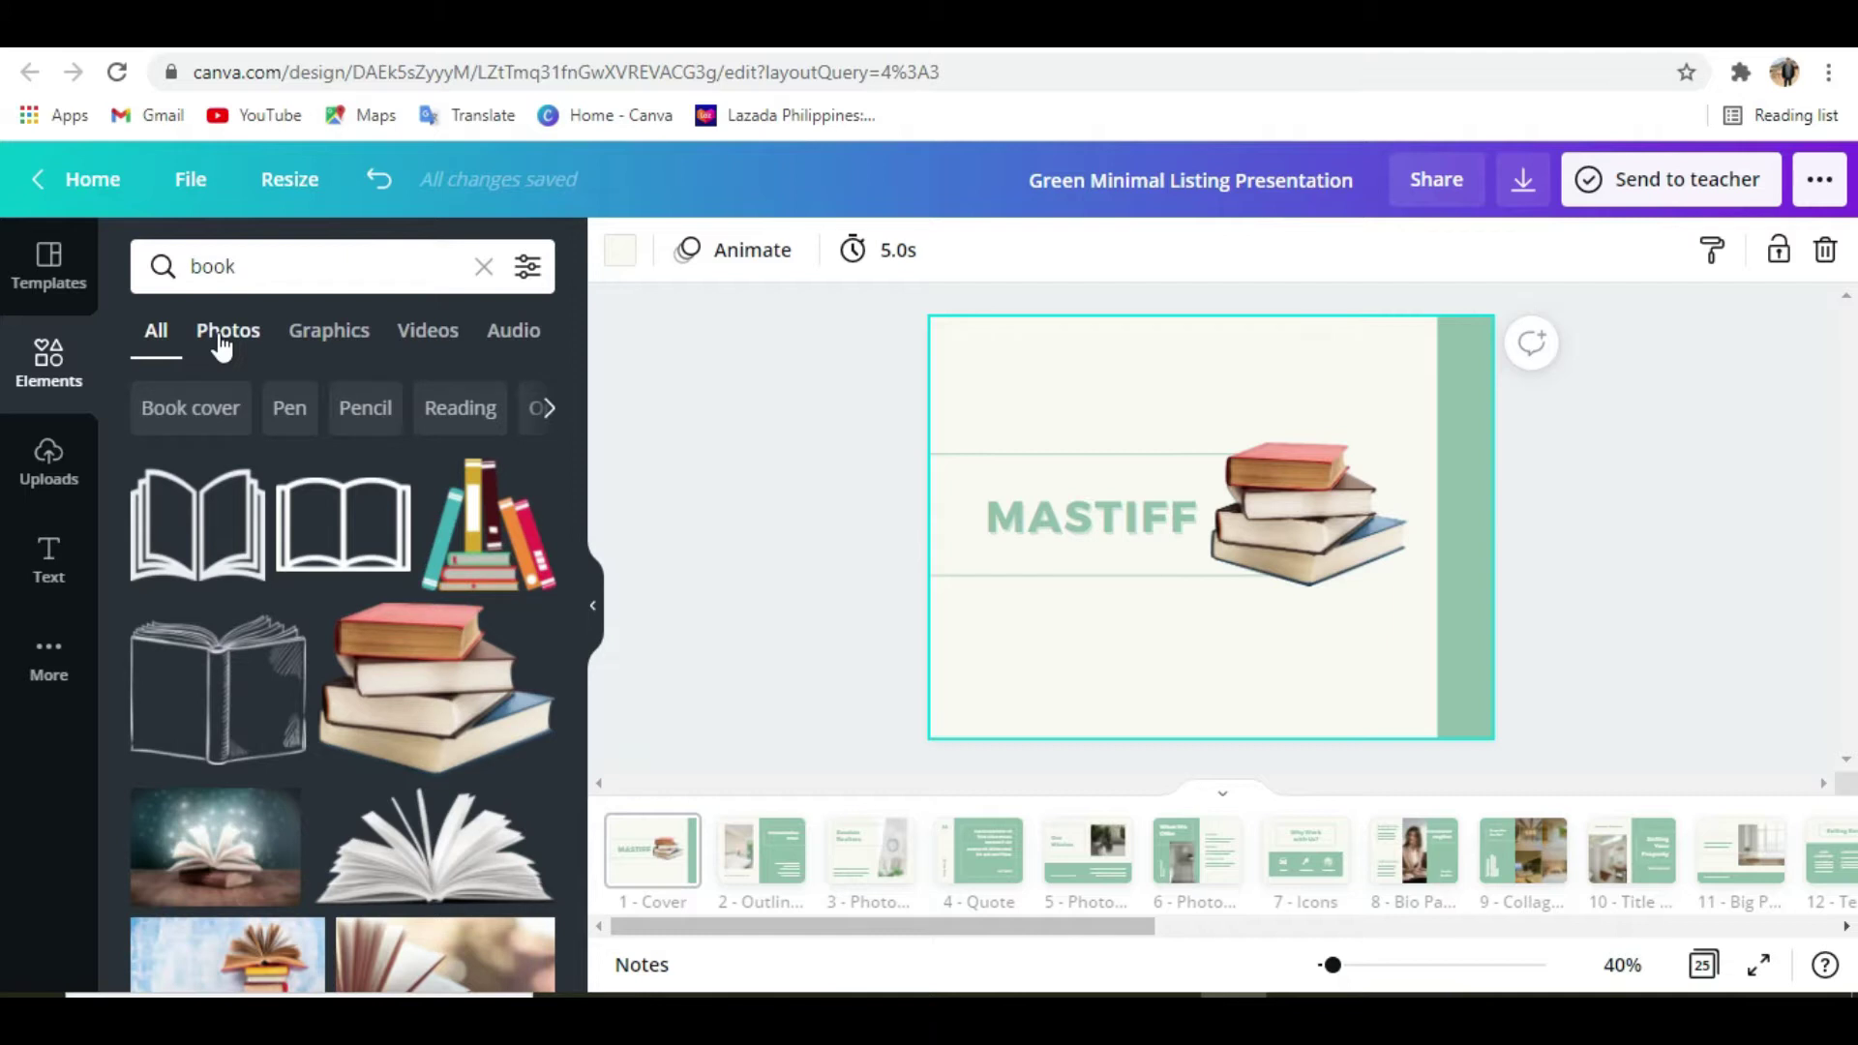
Add the uploaded portrait photo of the man in shirt and tie to the cover and remove its background
click(46, 461)
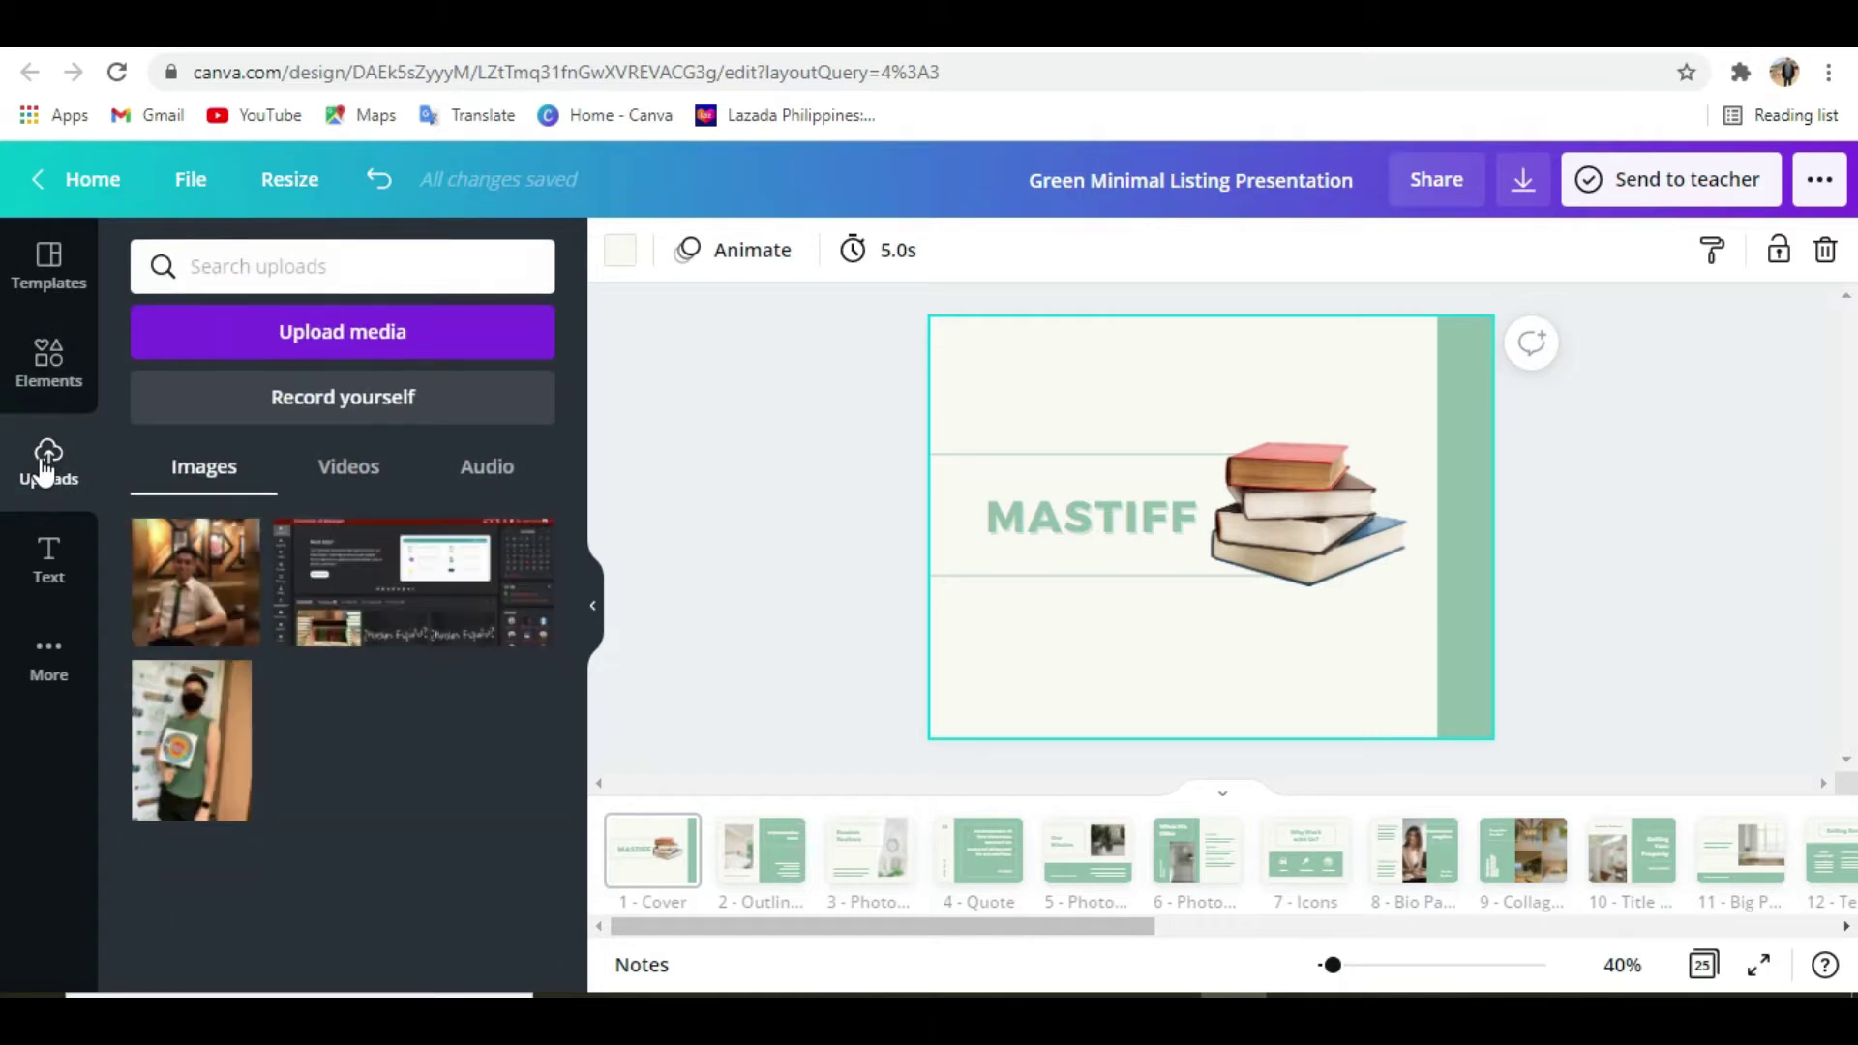
click(229, 612)
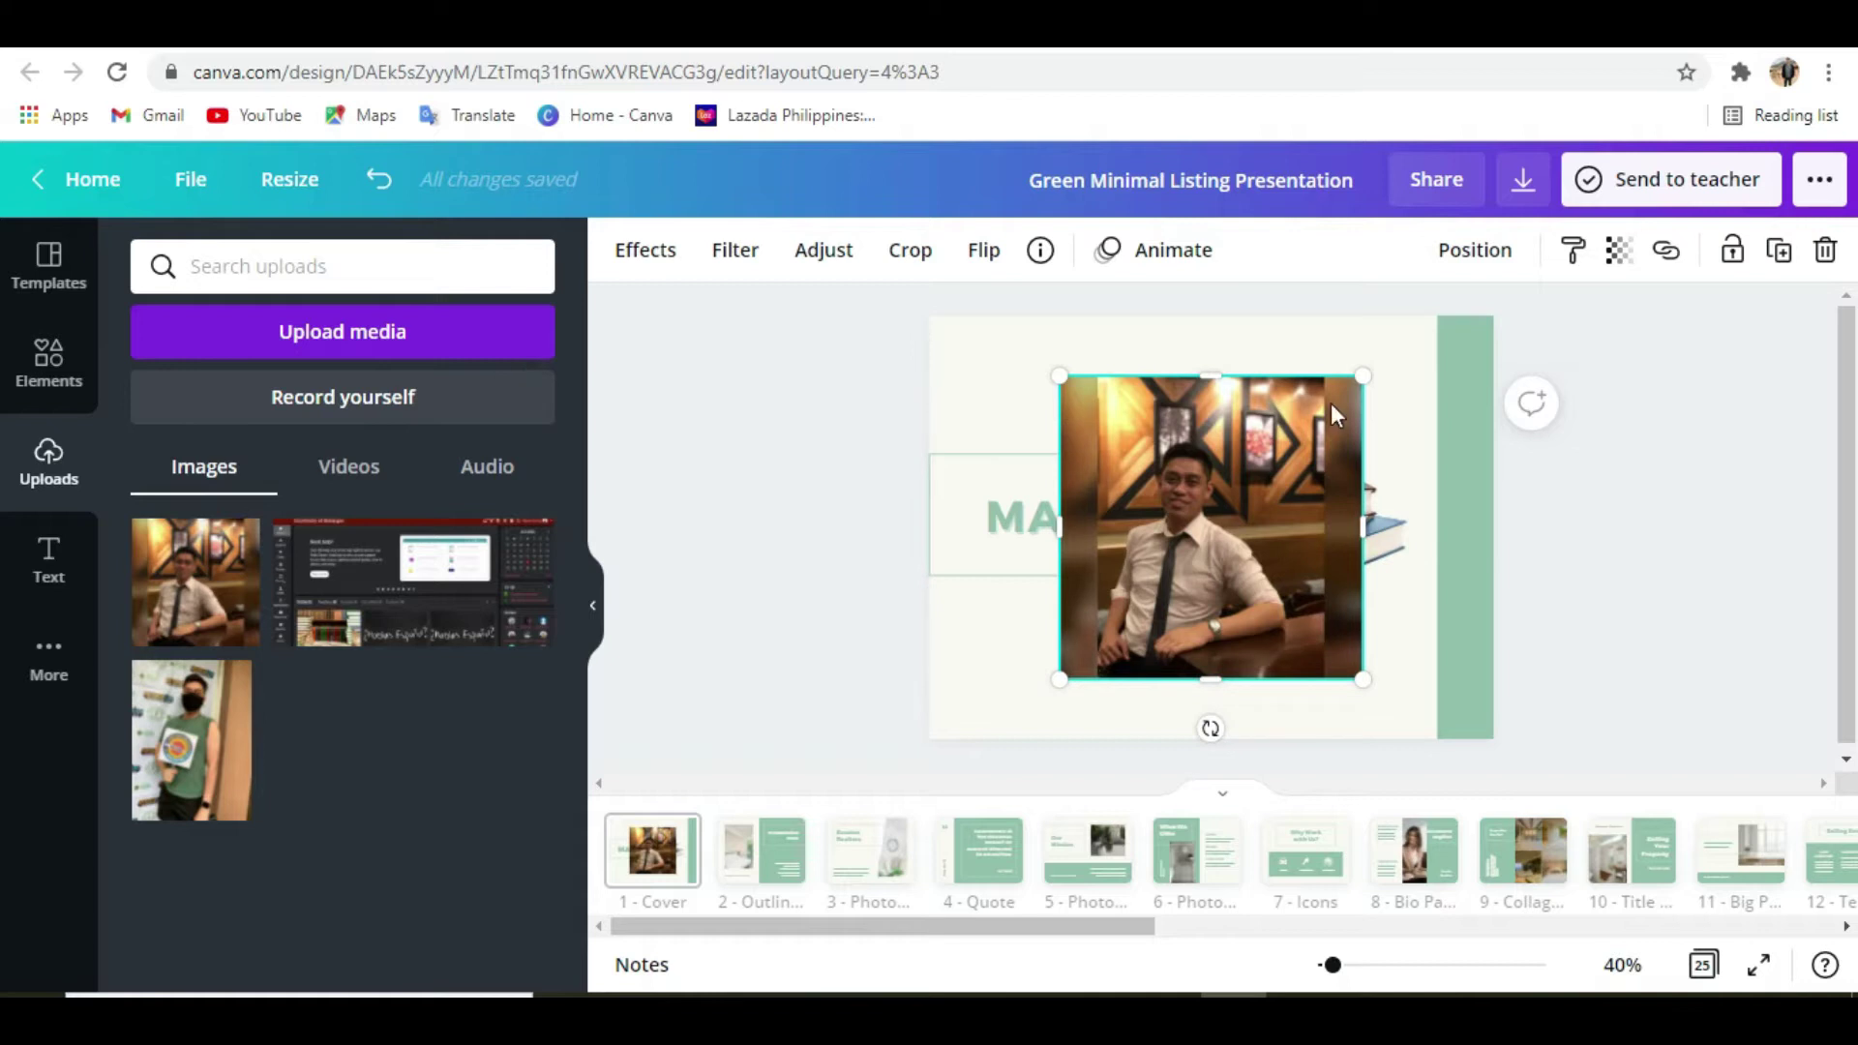
click(645, 251)
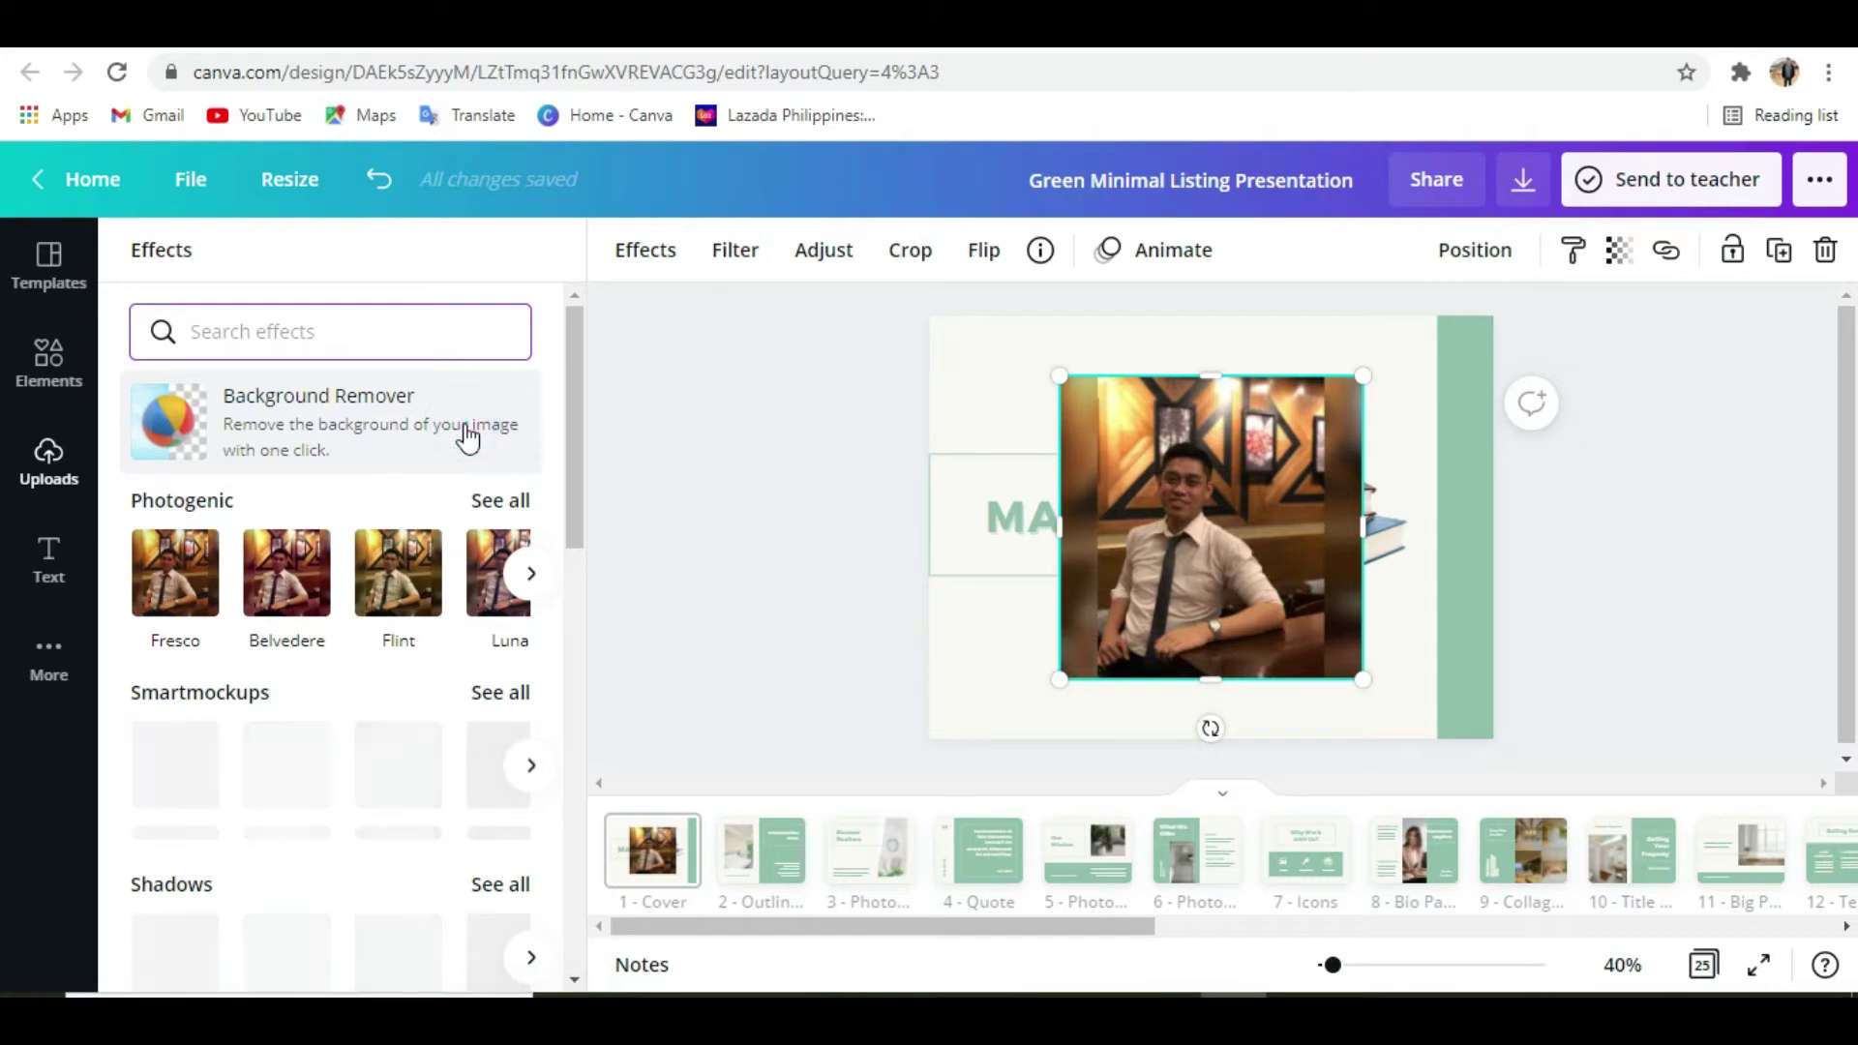
click(468, 437)
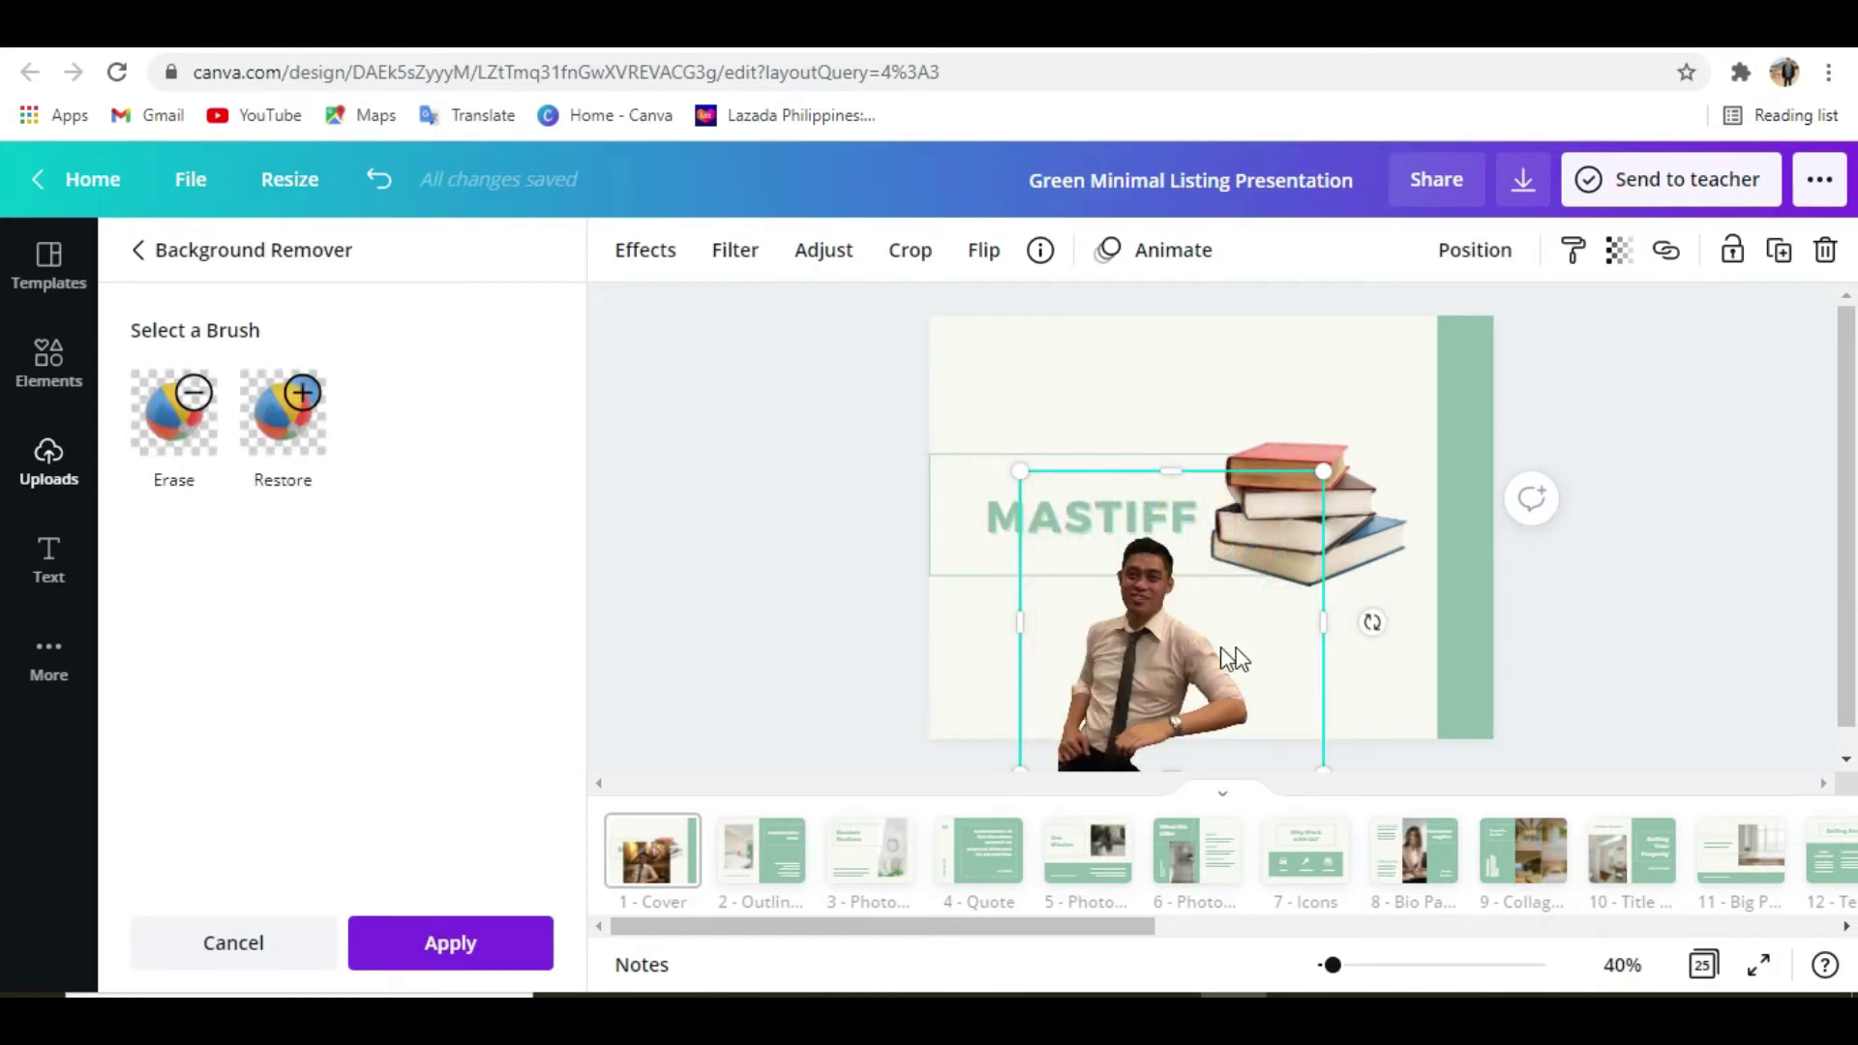
Move the cut-out portrait to the slide's lower-right corner over the green band and send it to the back
drag(1178, 656, 1383, 641)
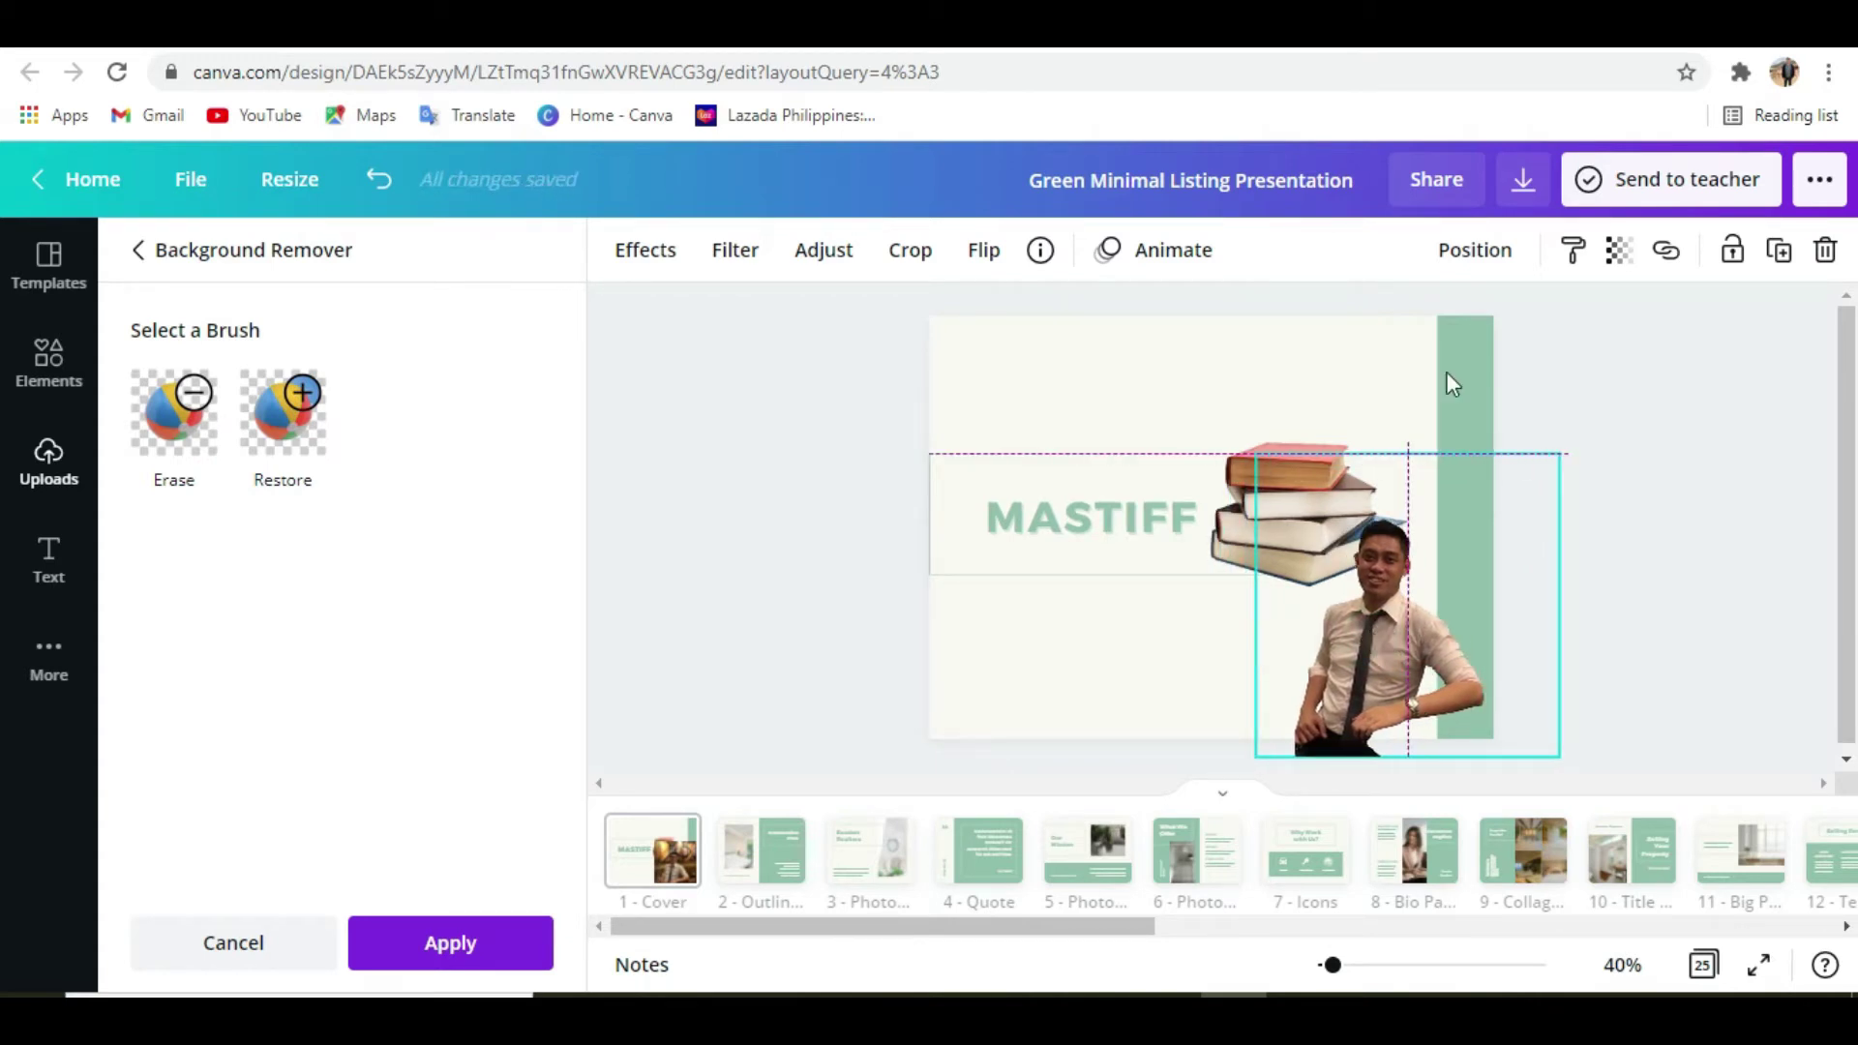
click(1491, 257)
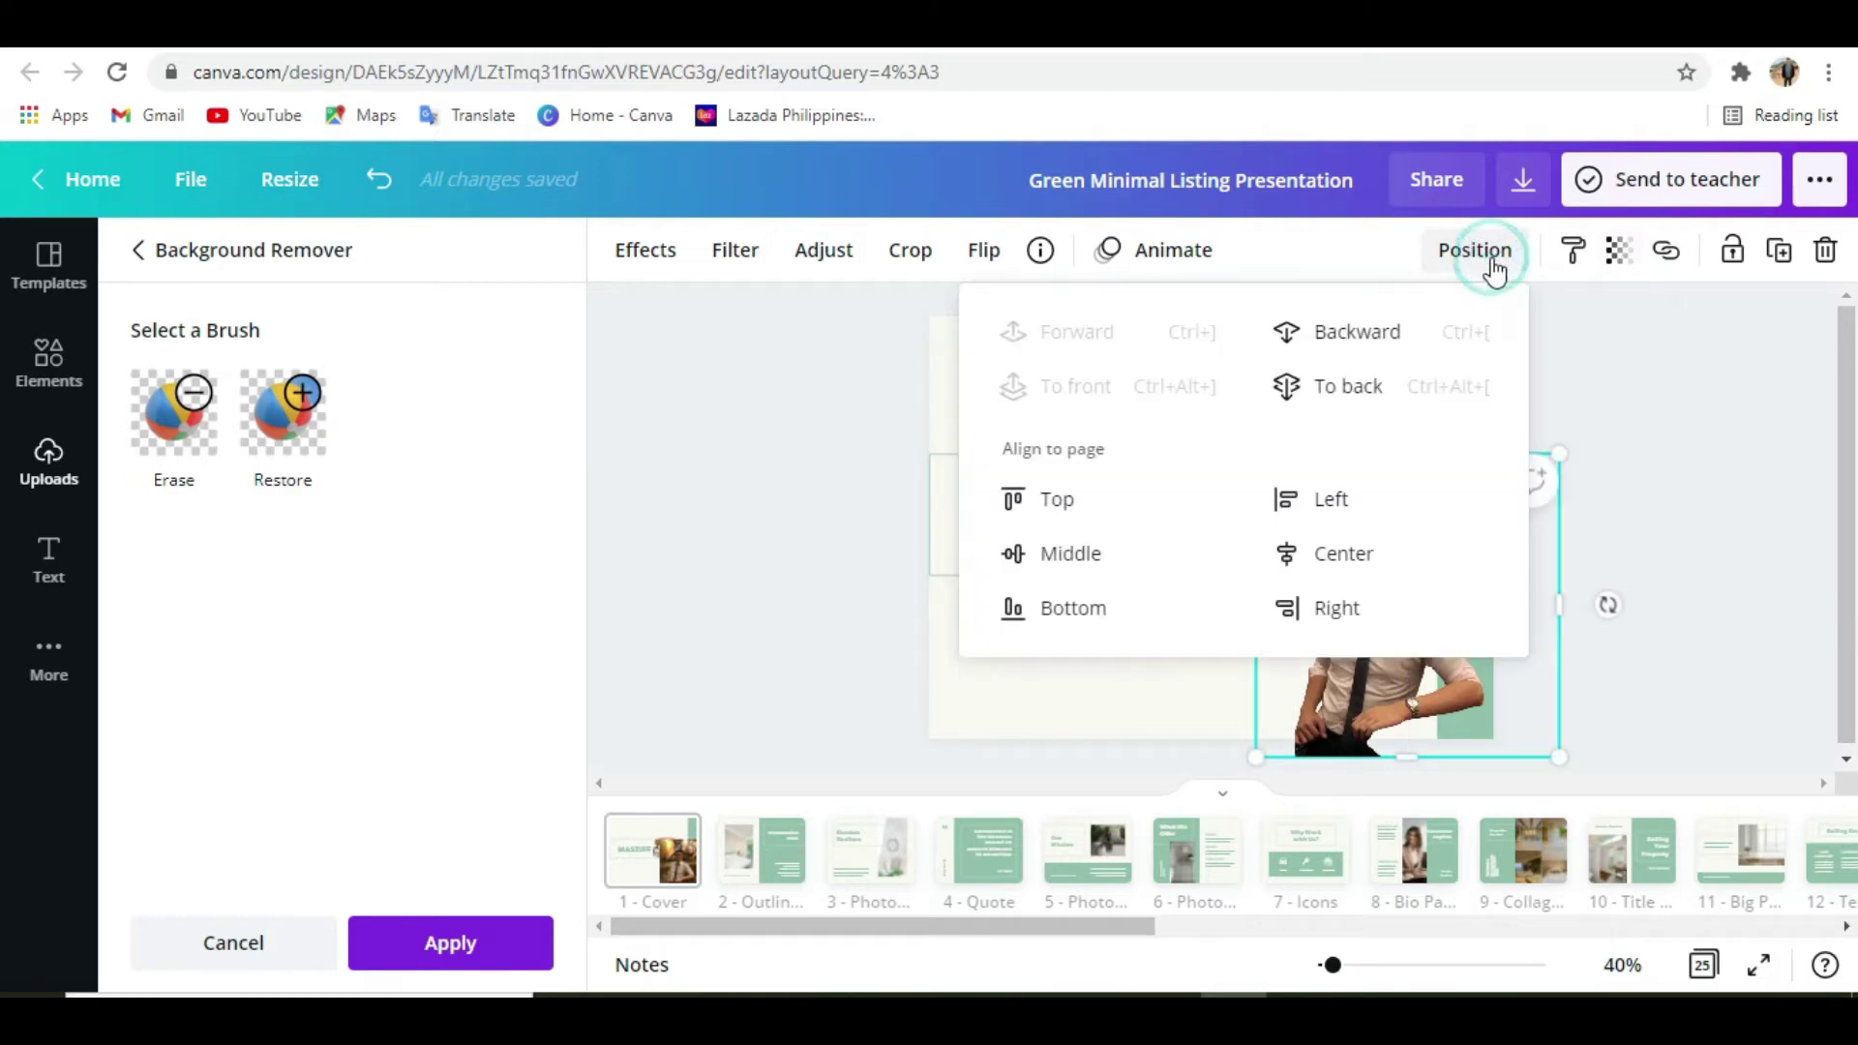
click(1423, 395)
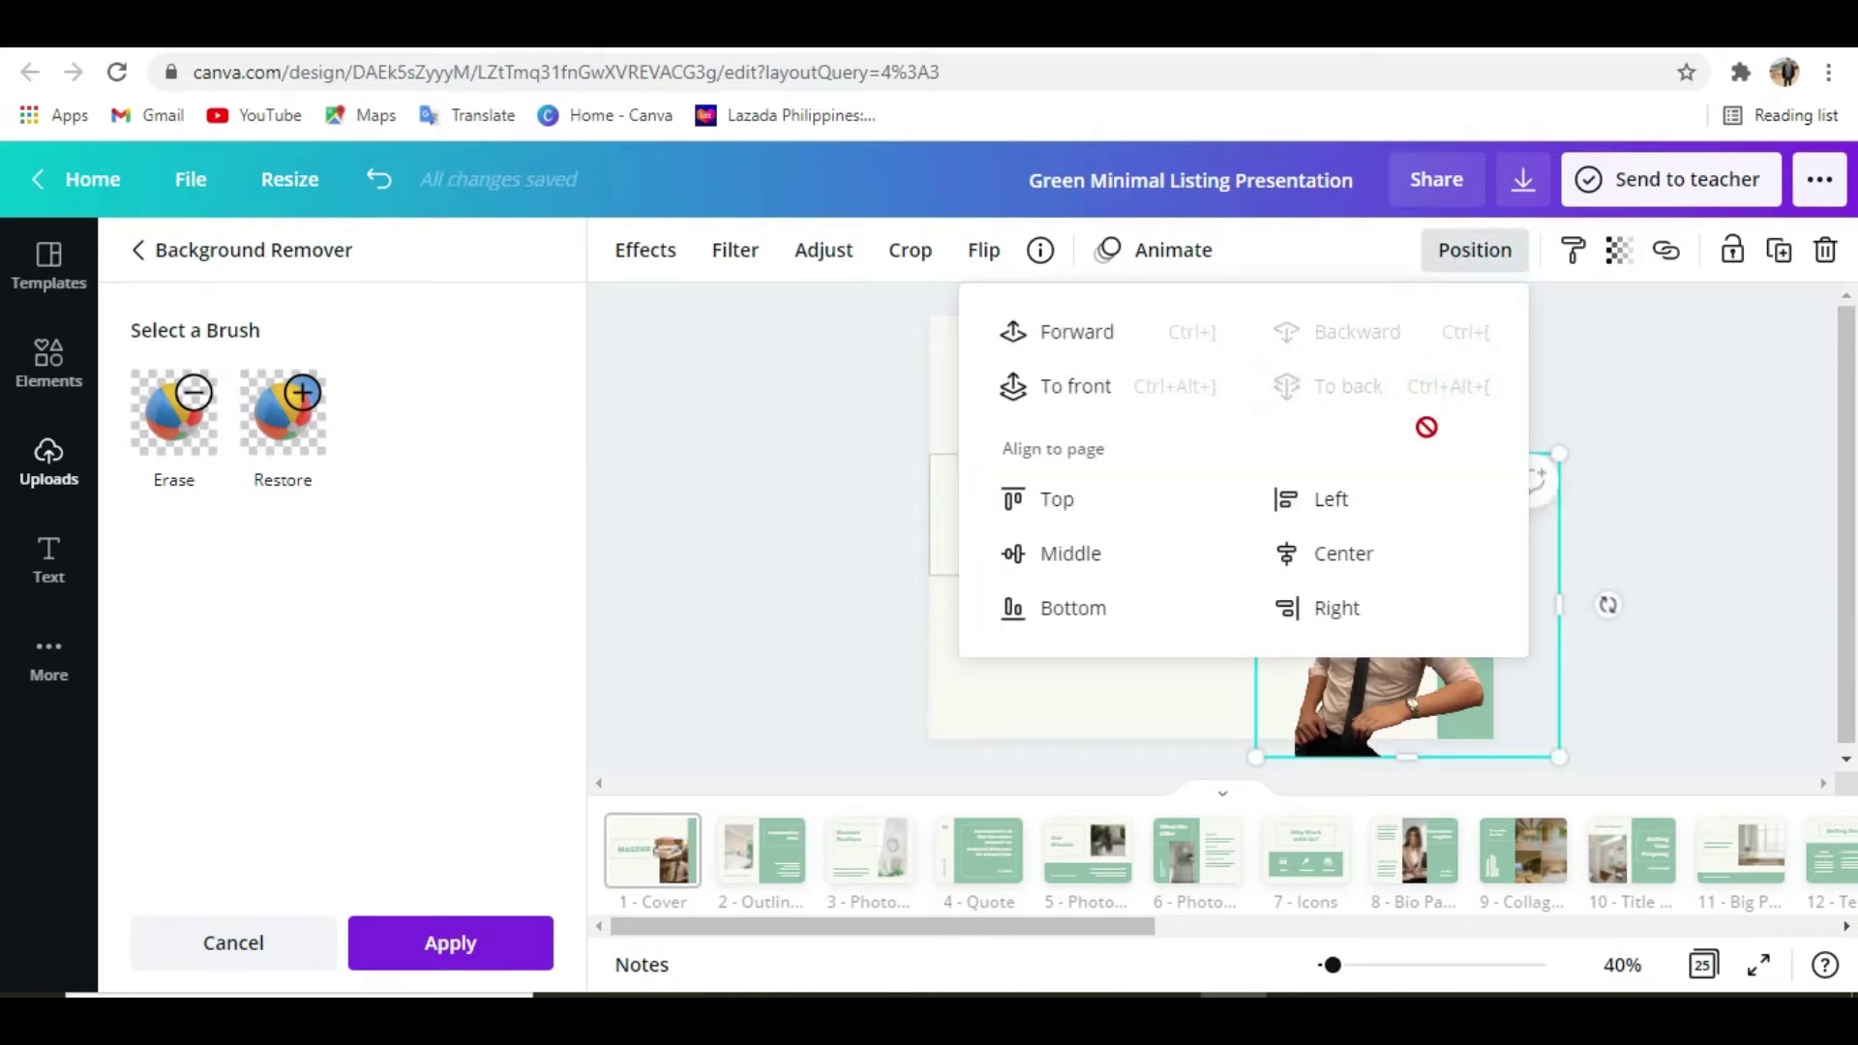
click(1230, 684)
click(1432, 685)
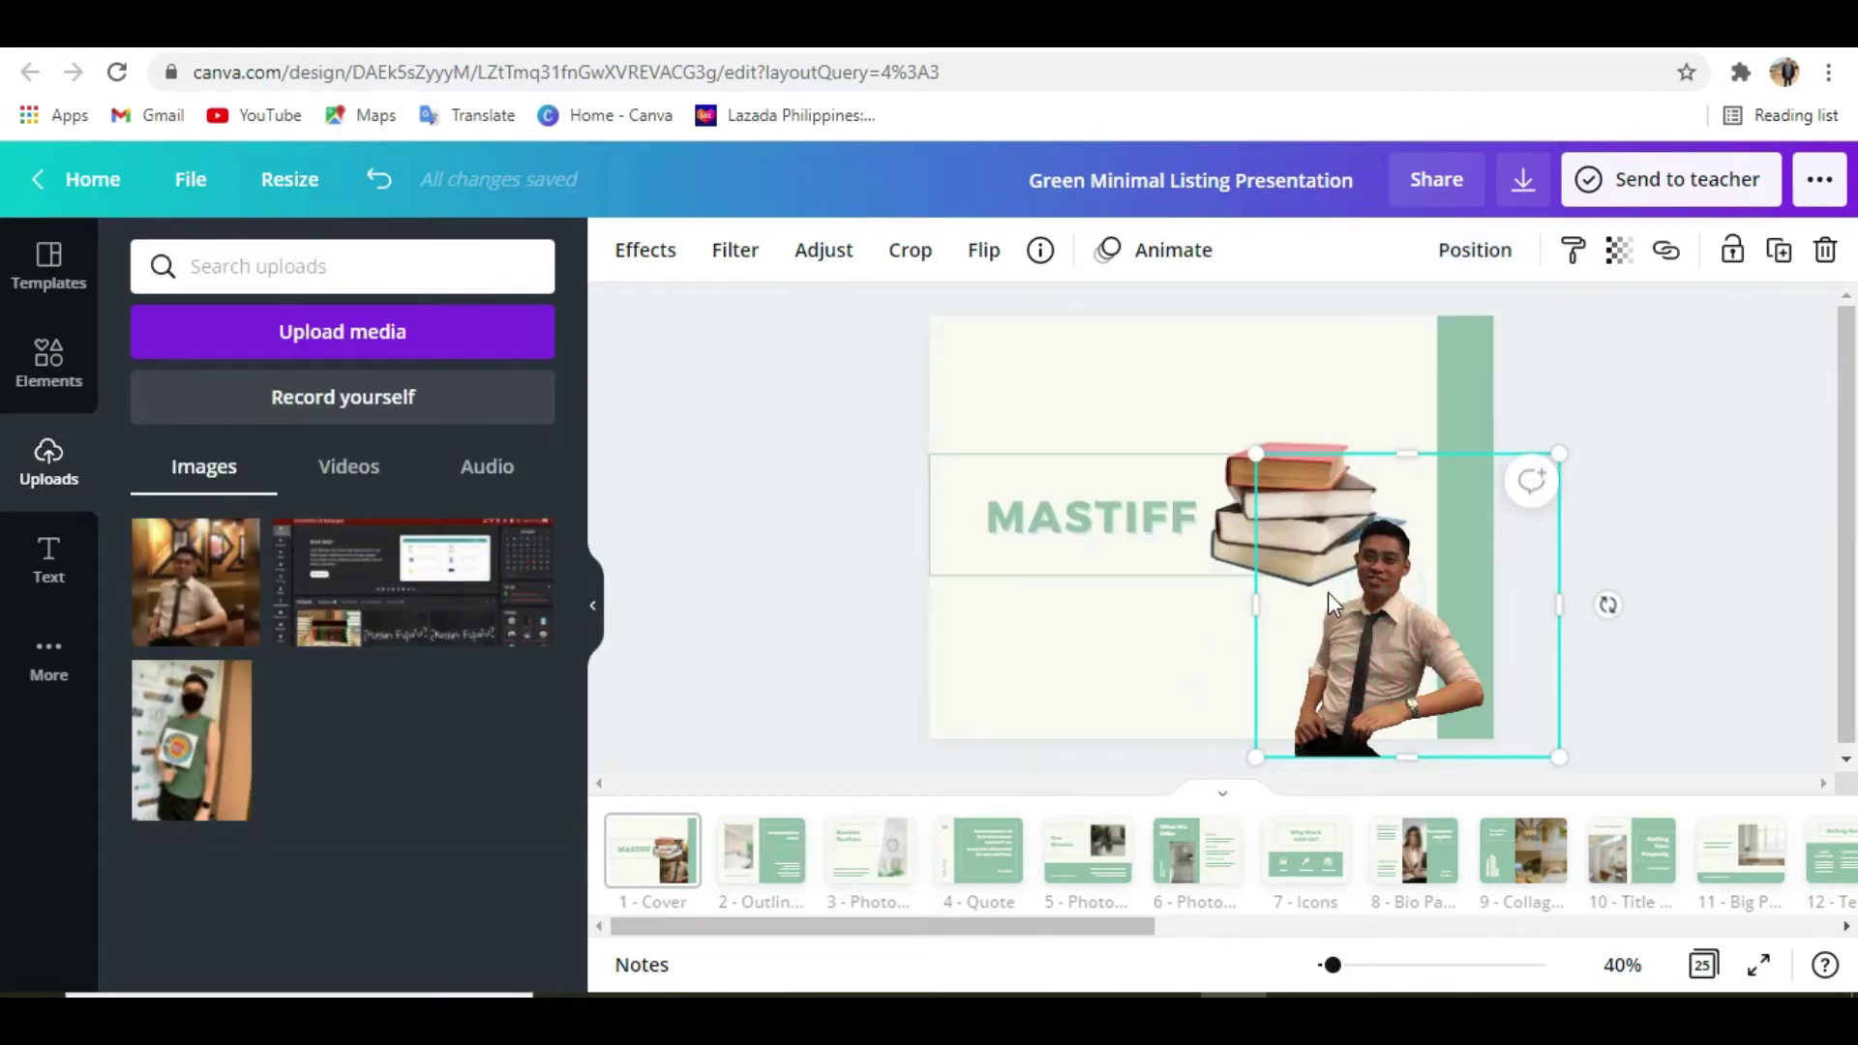
Shift the portrait left to just beside the green band and move the books picture below the MASTIFF title
drag(1327, 592, 1289, 592)
mouse_move(1341, 602)
mouse_down()
mouse_move(1399, 615)
mouse_move(1322, 610)
mouse_move(1343, 606)
mouse_up()
click(1325, 514)
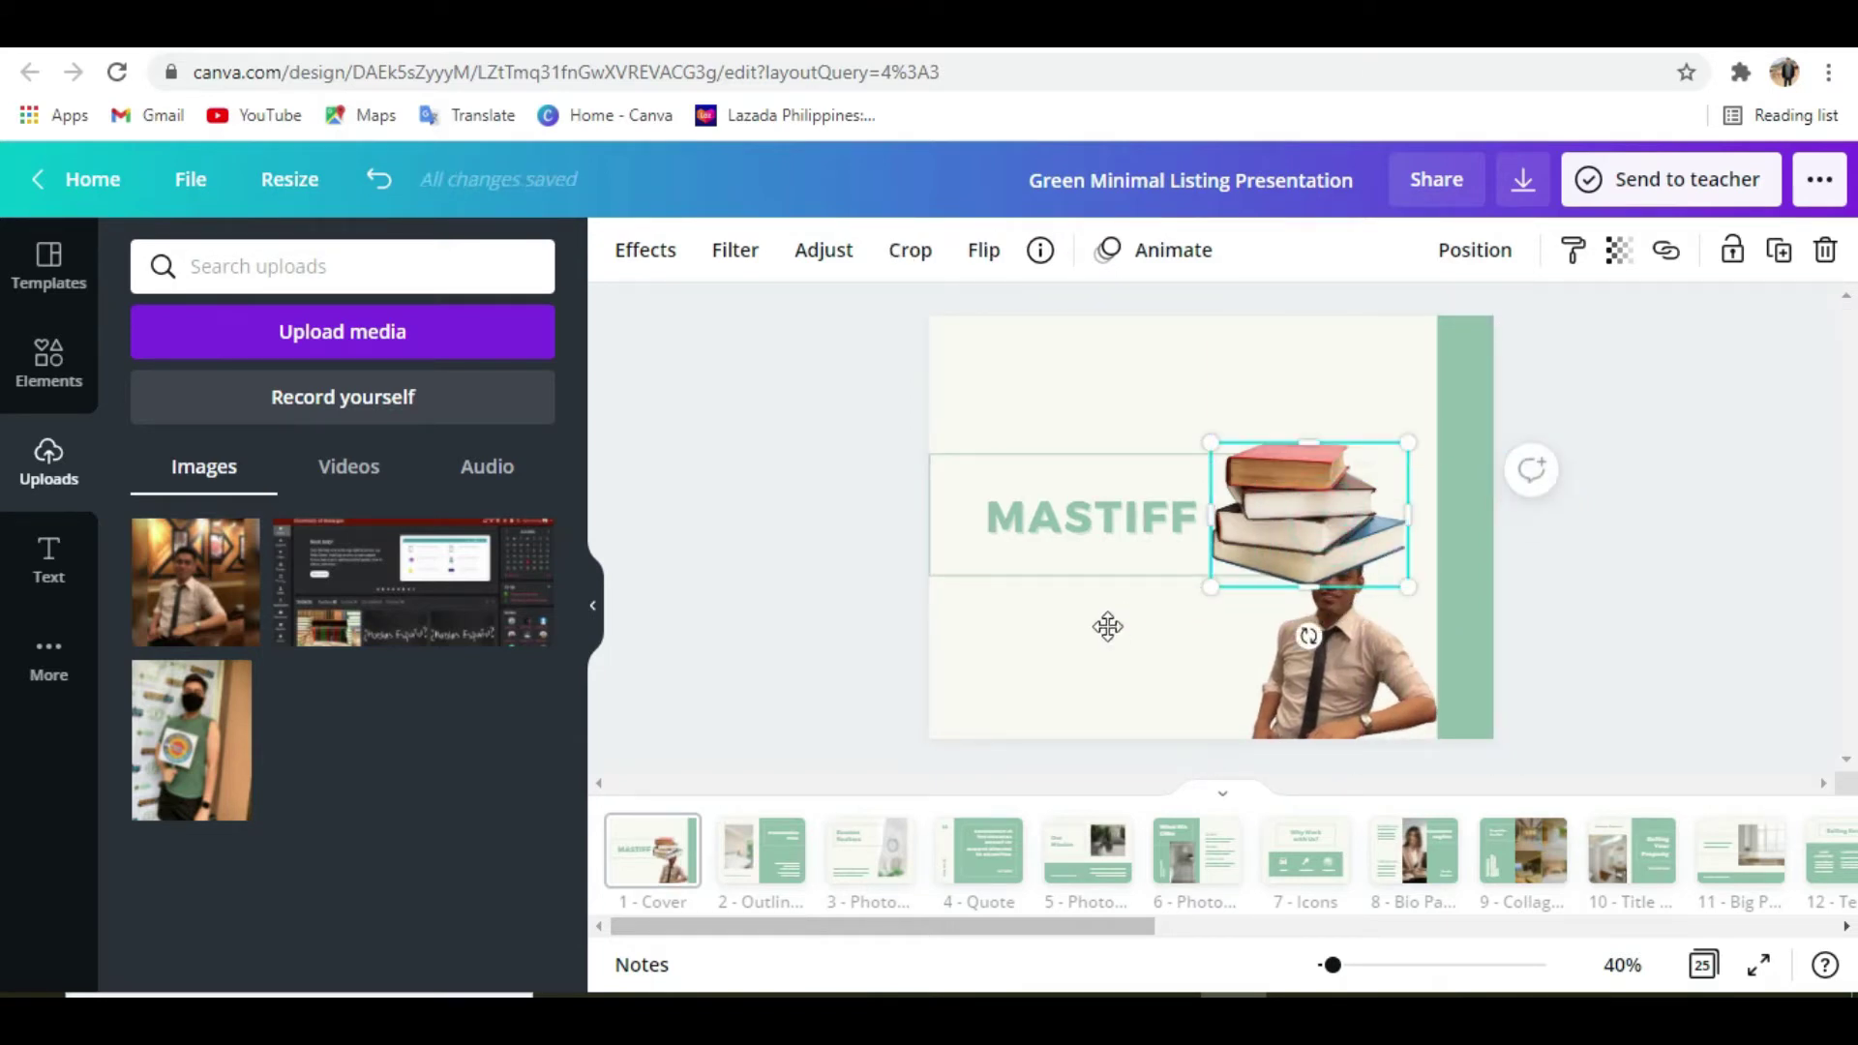
drag(1108, 627, 1058, 639)
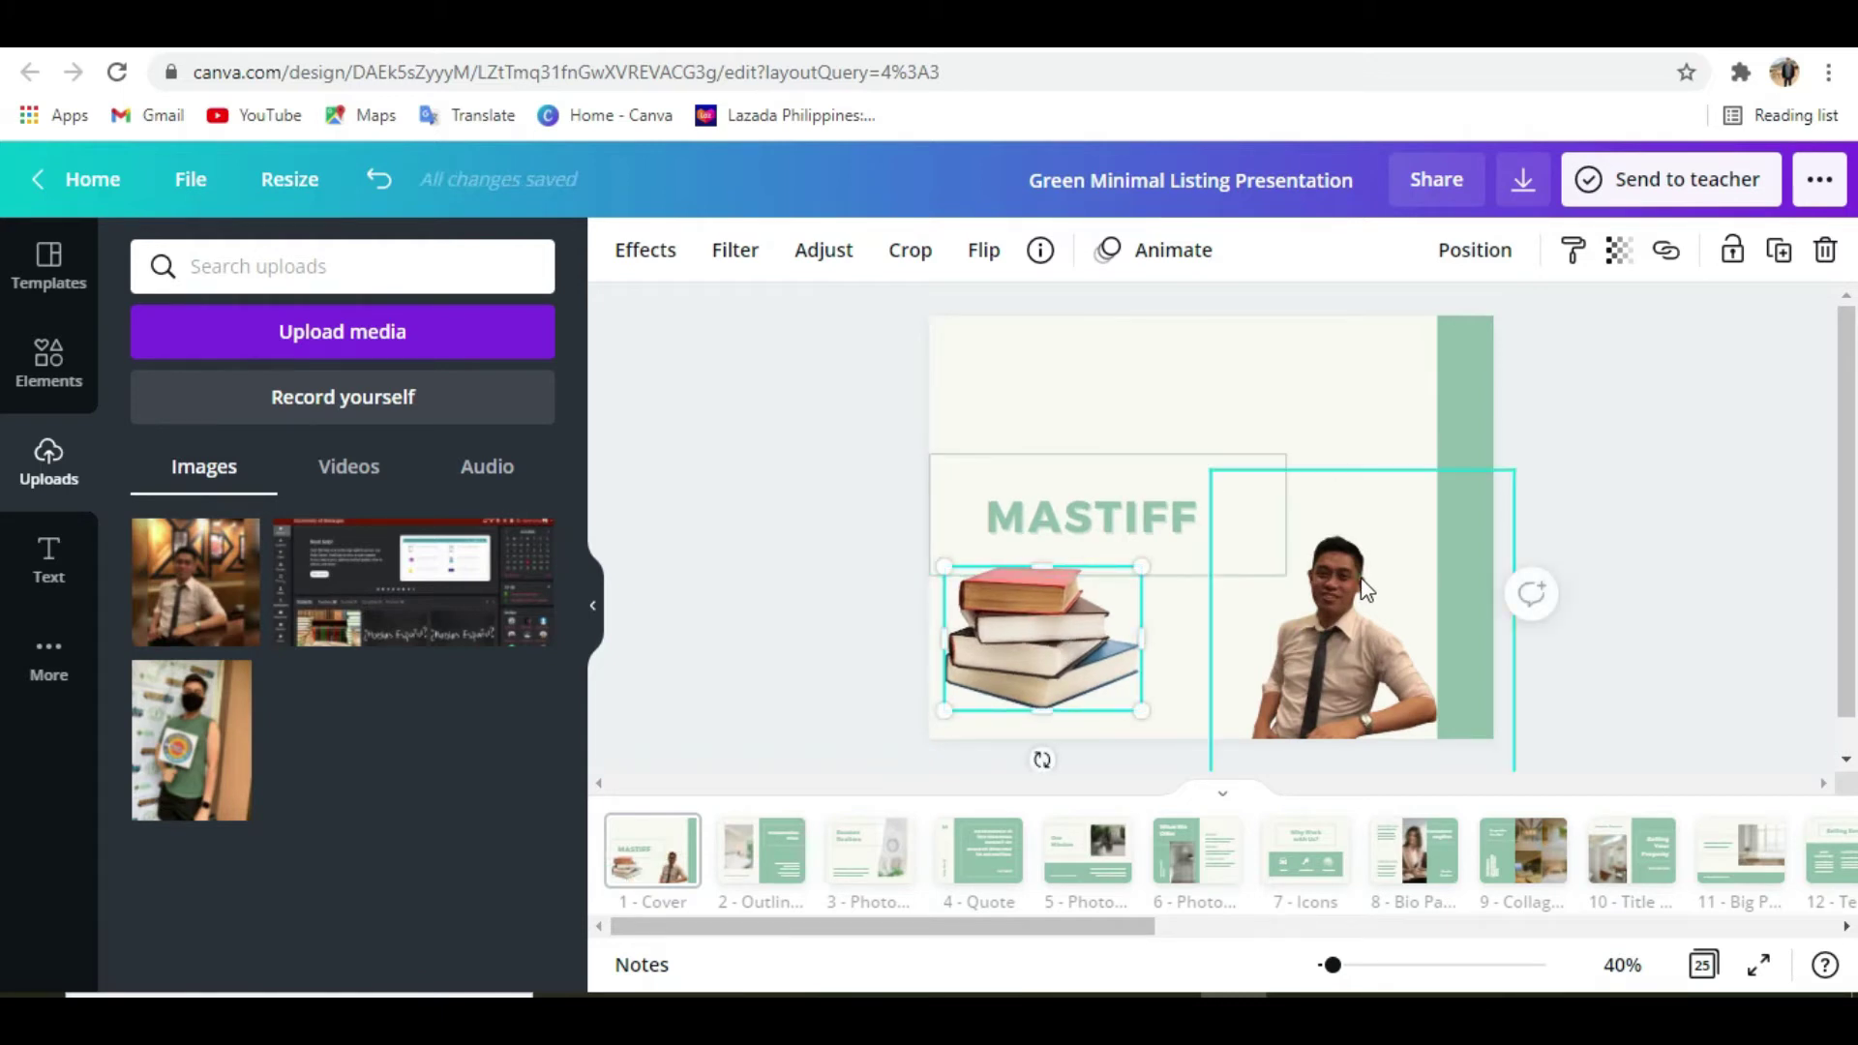
Enlarge the cut-out portrait from its upper-left corner until the head reaches the right end of the title frame
click(1356, 479)
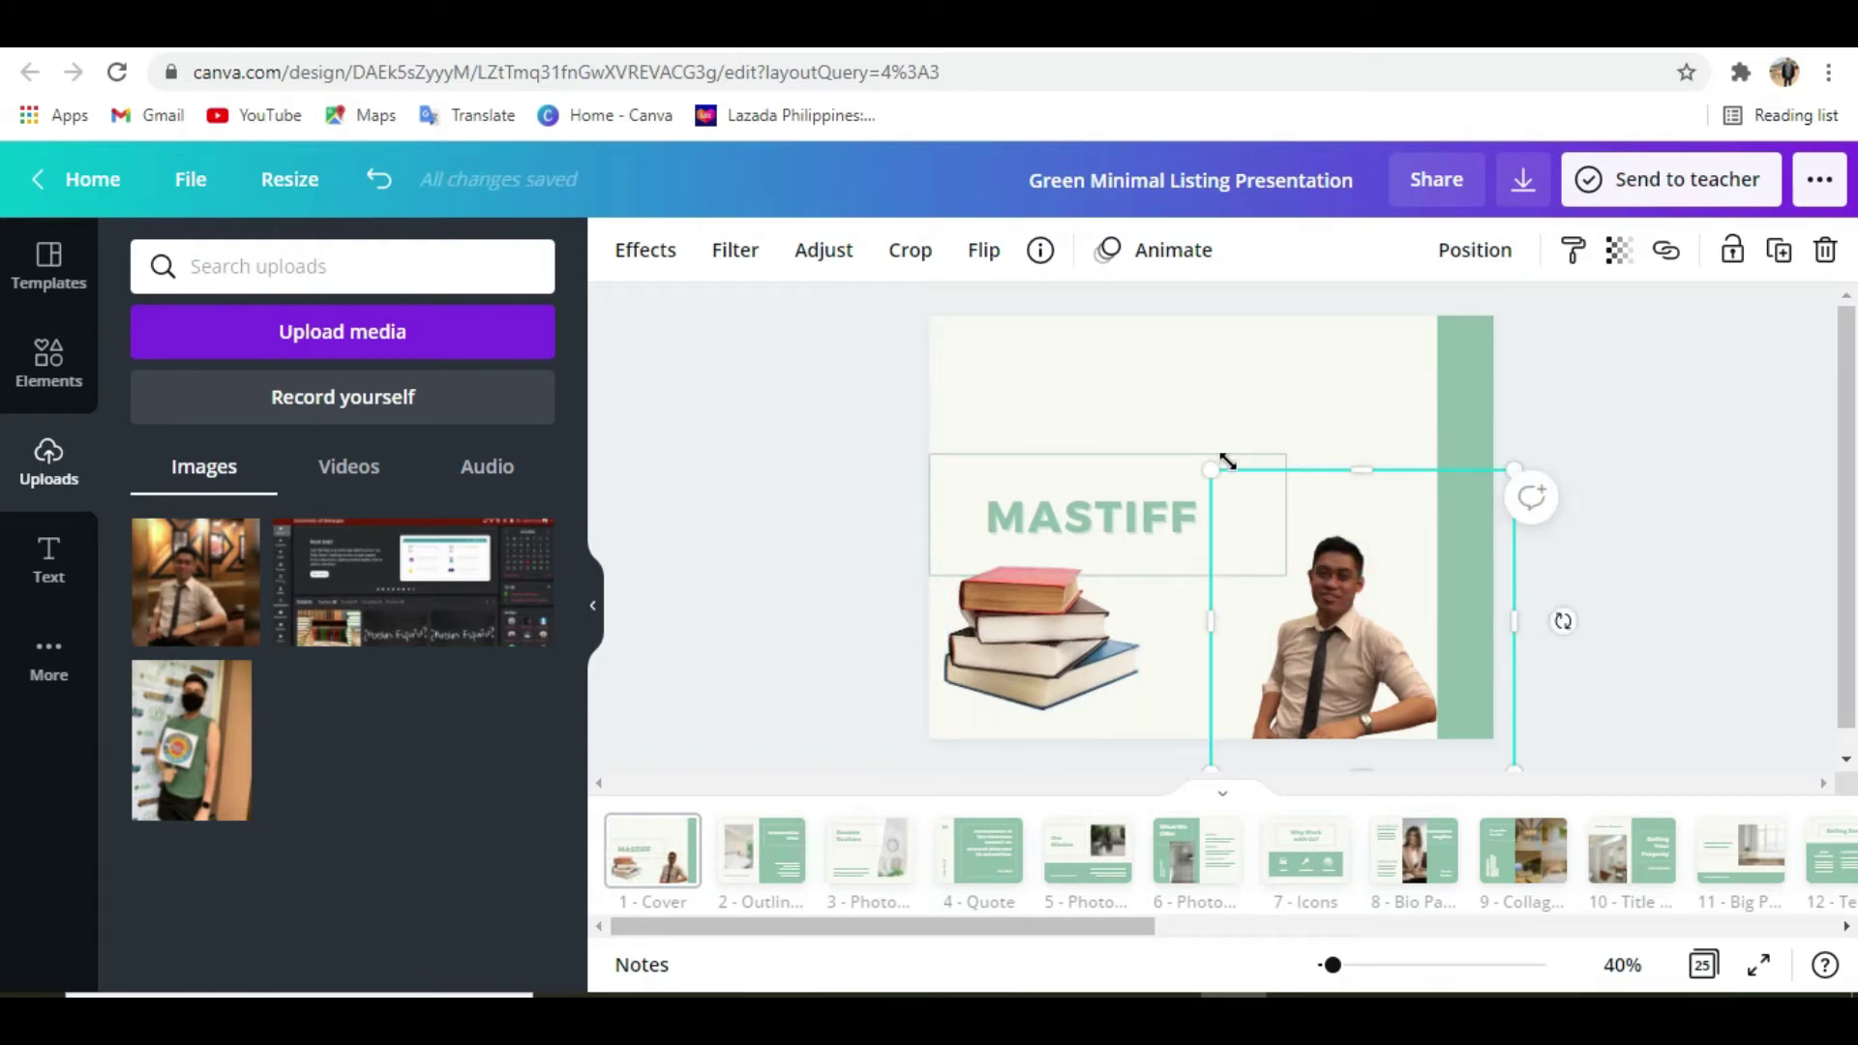
drag(1227, 461, 1170, 402)
click(1689, 702)
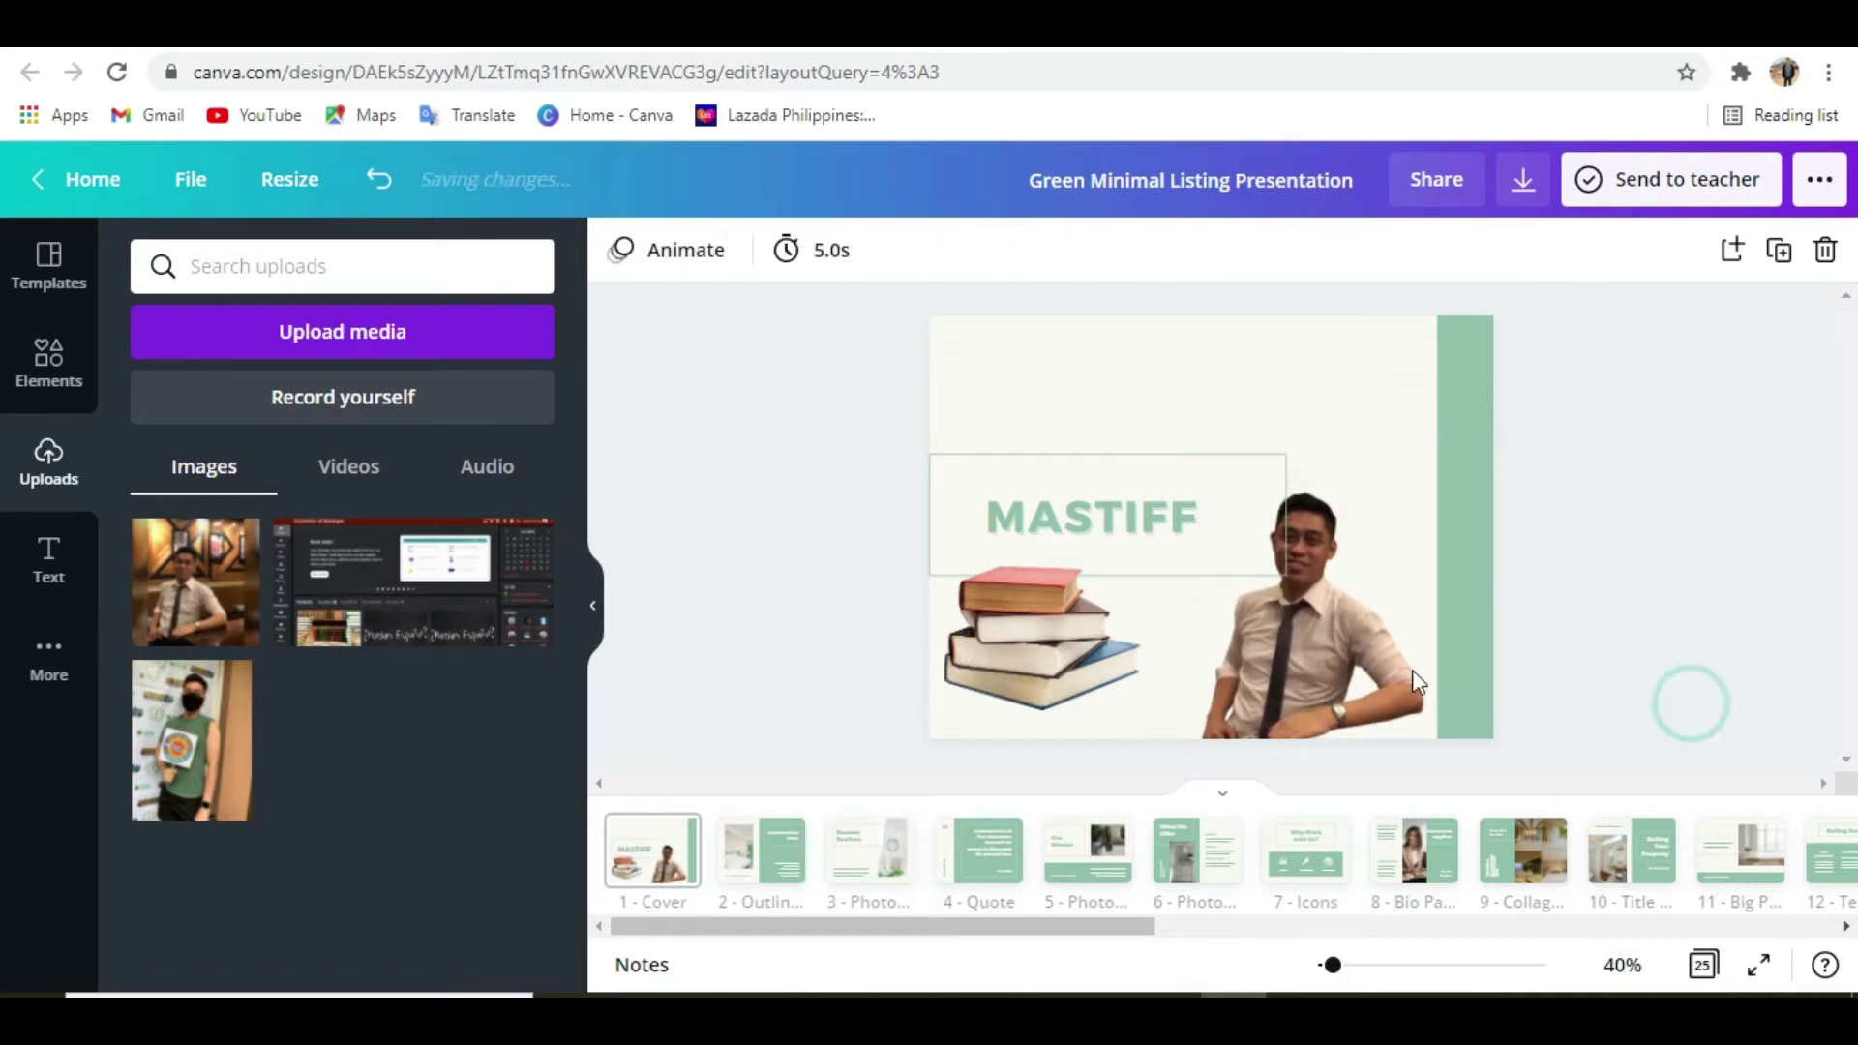
Try the Drop shadow on the portrait and apply the Glow shadow effect instead
click(1327, 636)
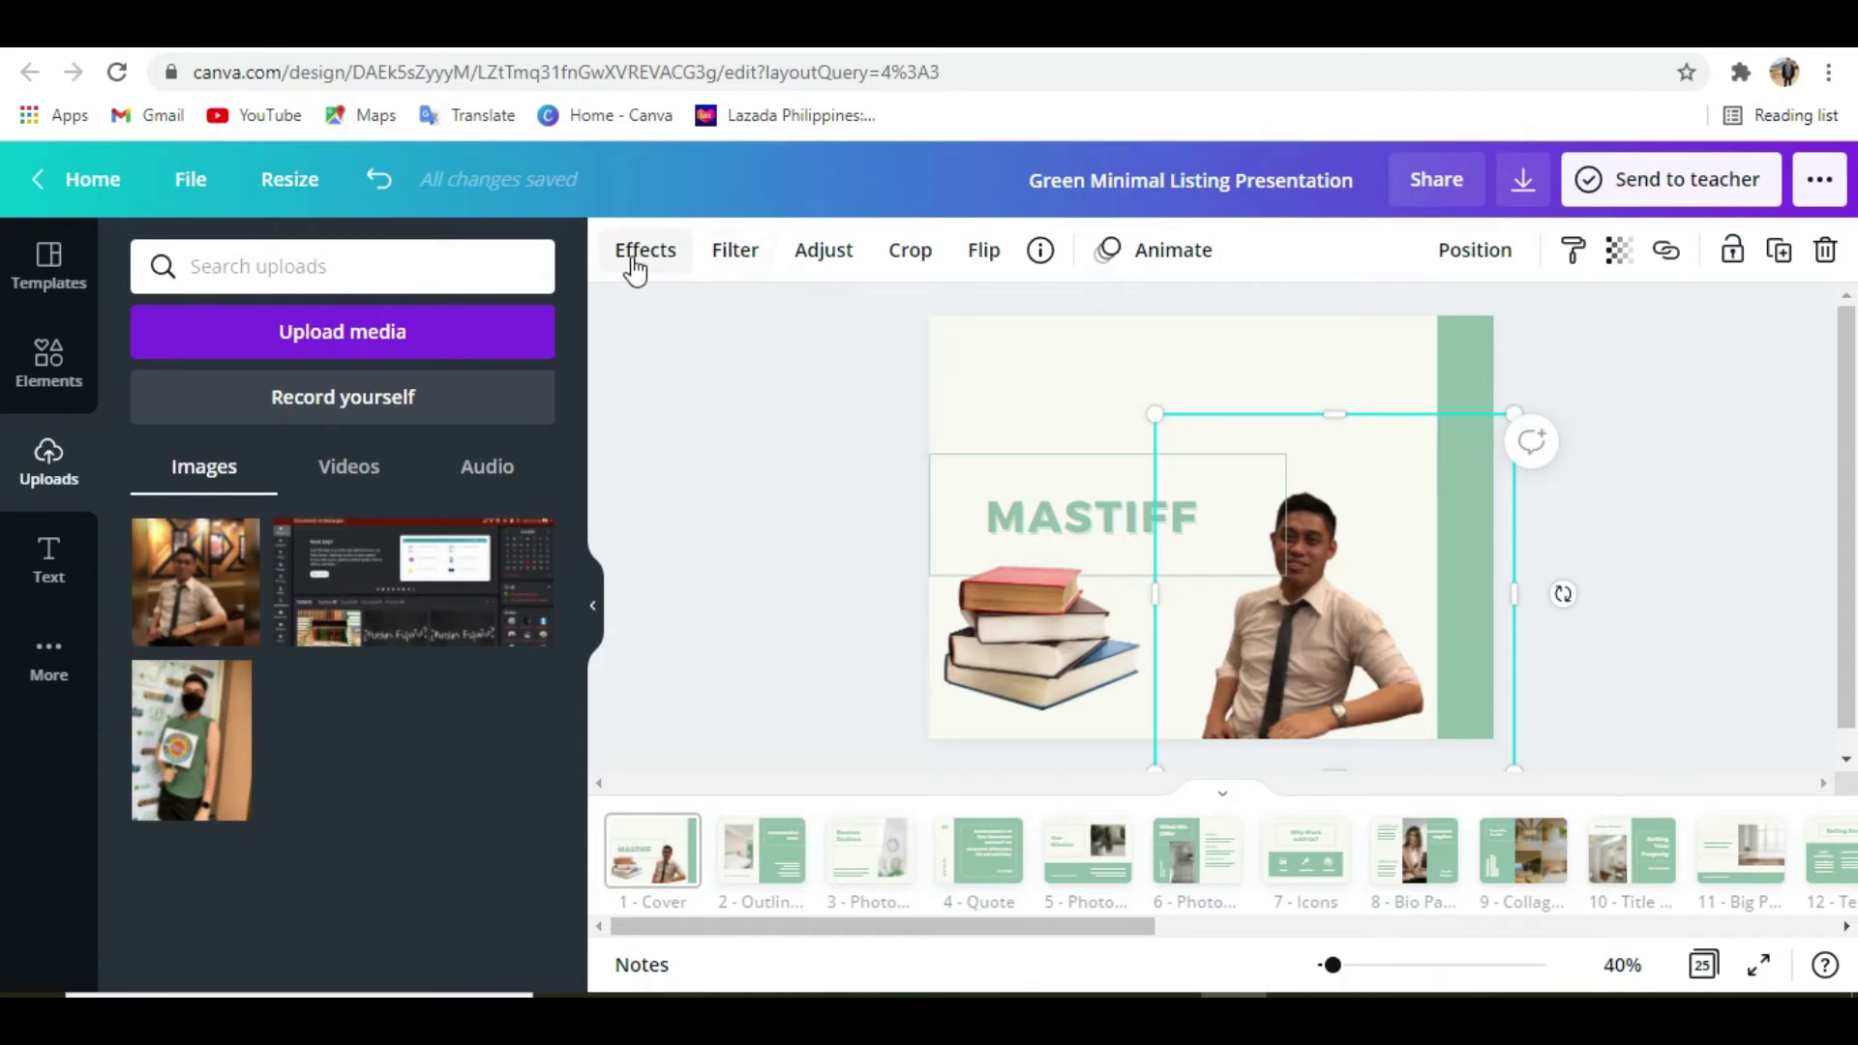
click(822, 263)
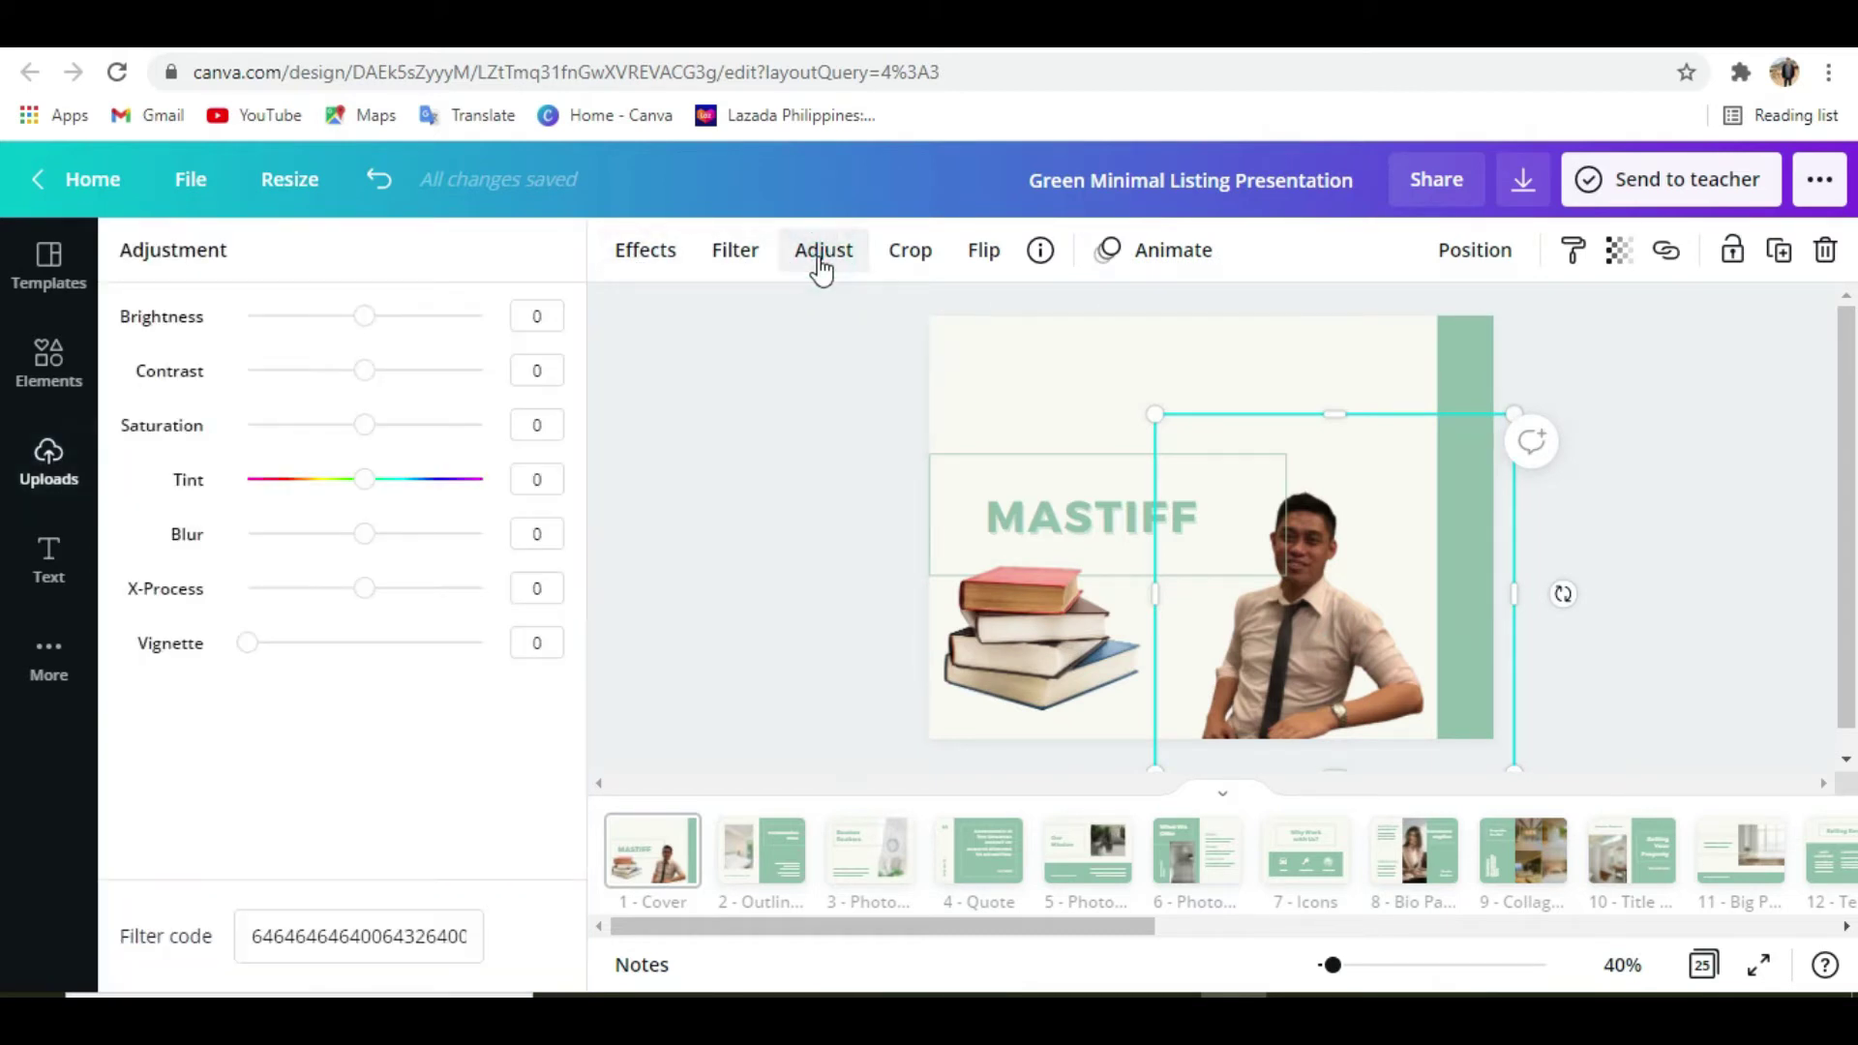
click(658, 254)
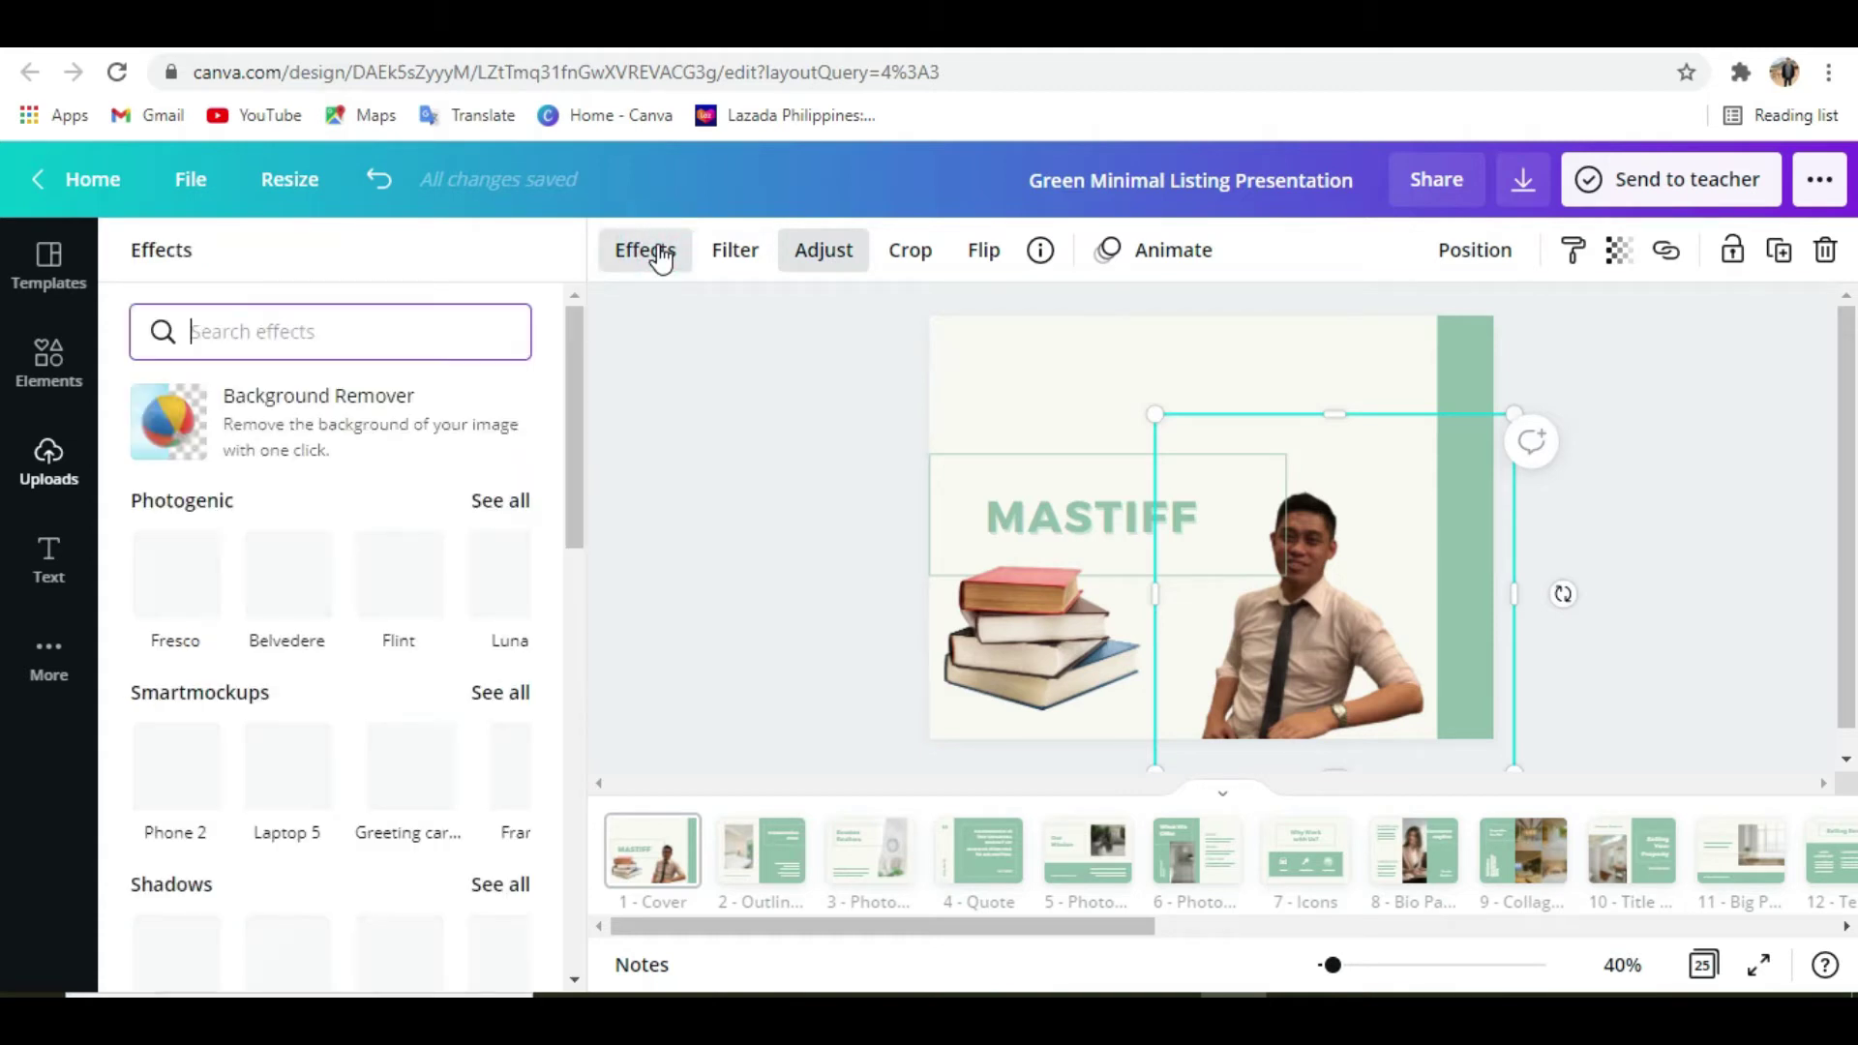
click(571, 450)
drag(568, 479, 577, 527)
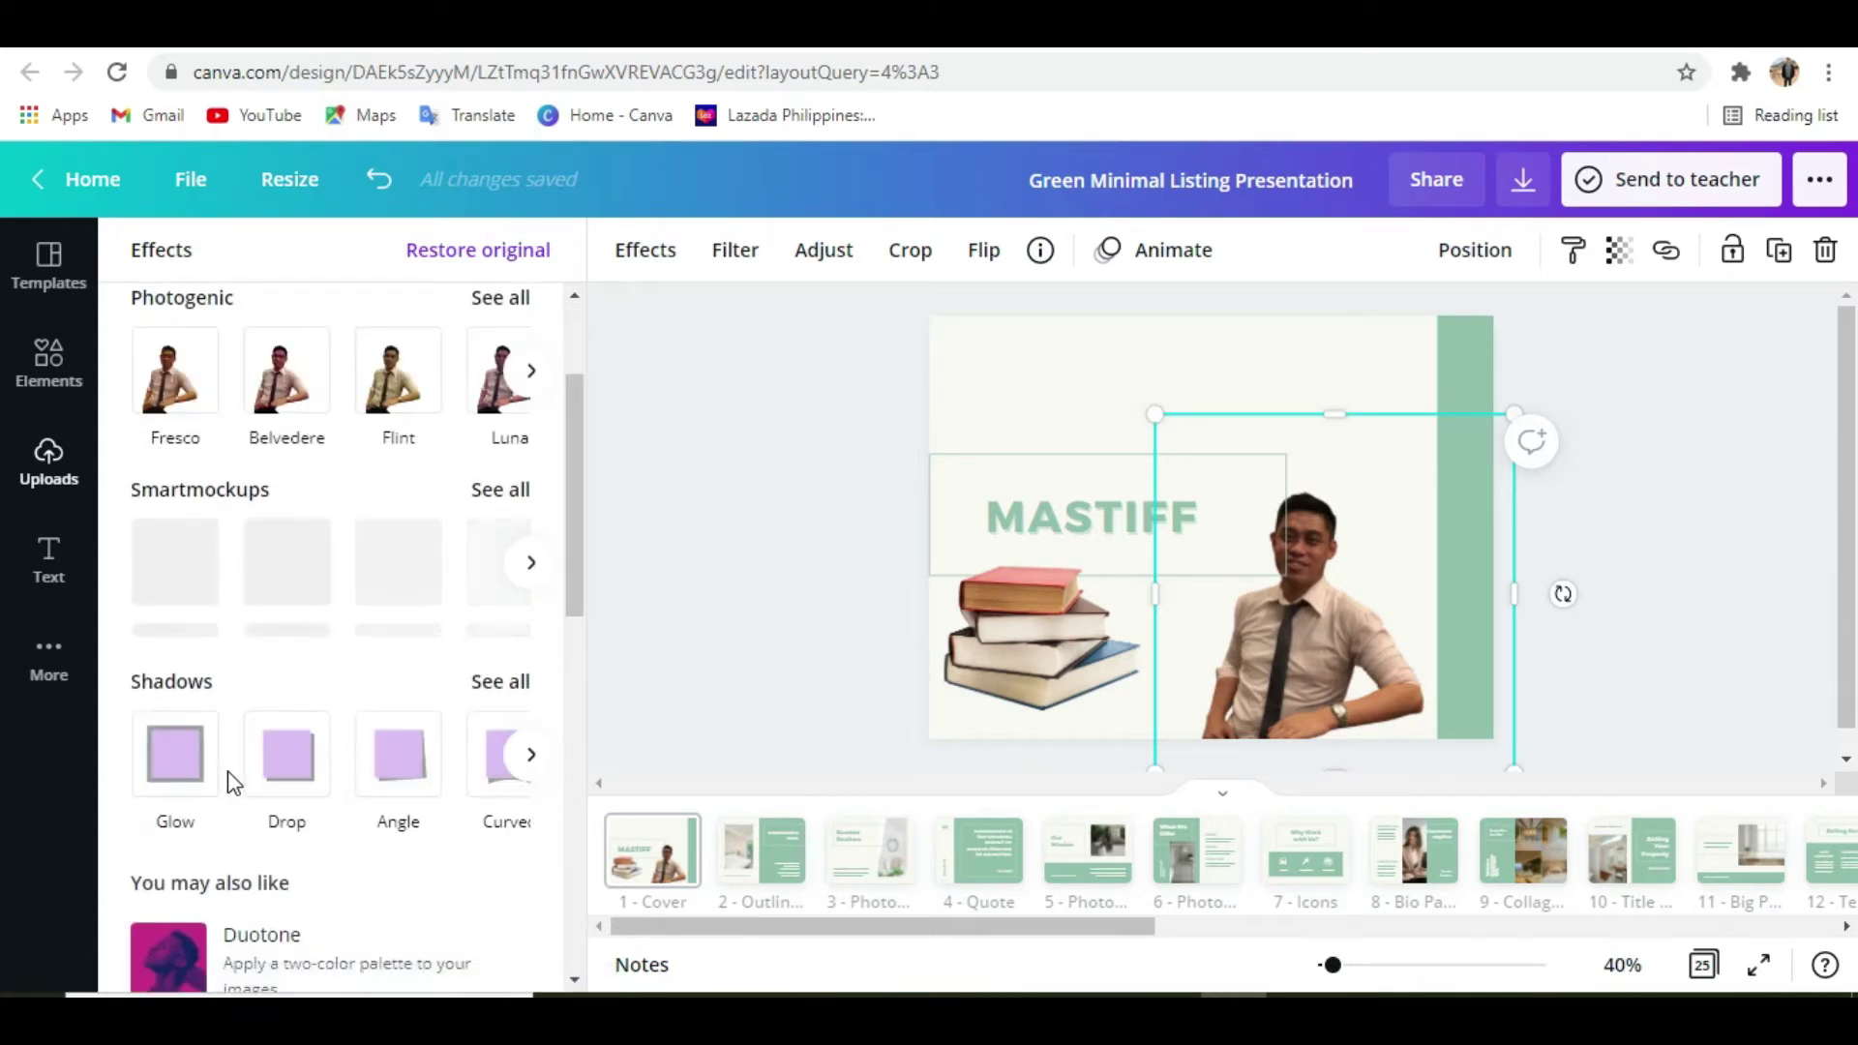
click(276, 774)
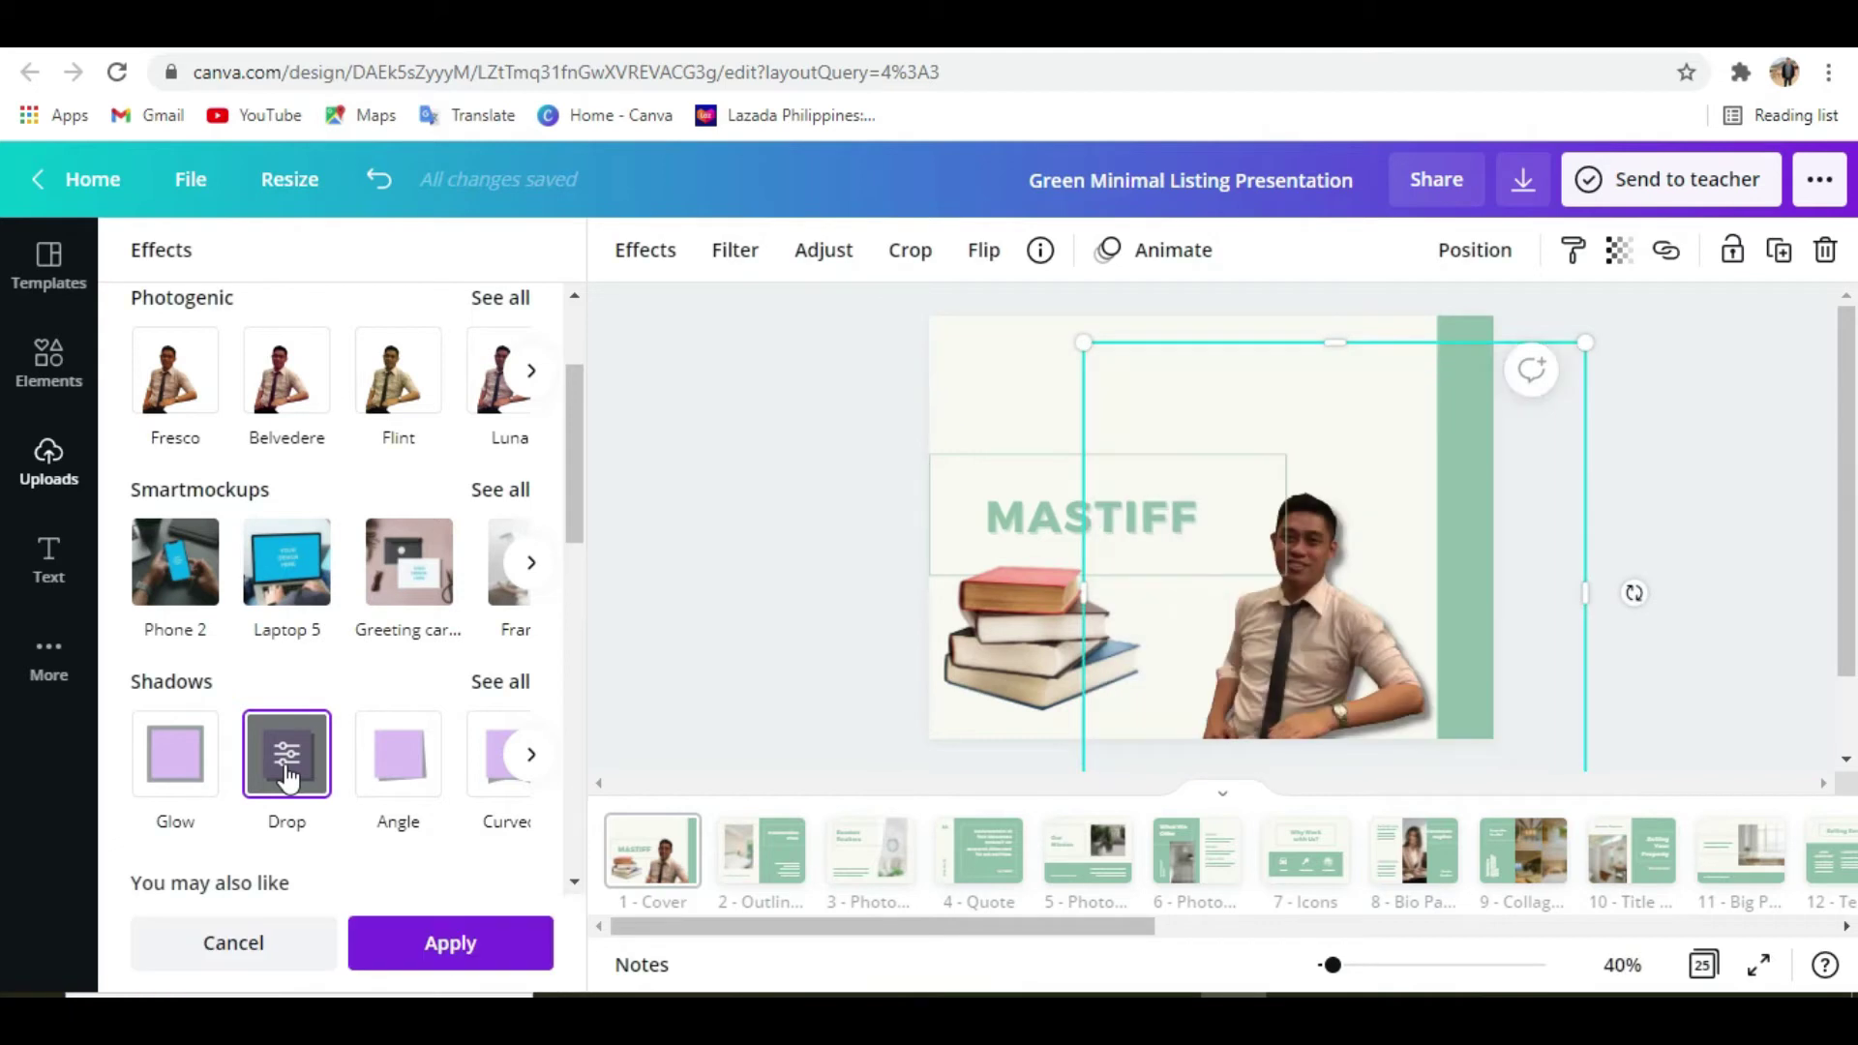
click(197, 767)
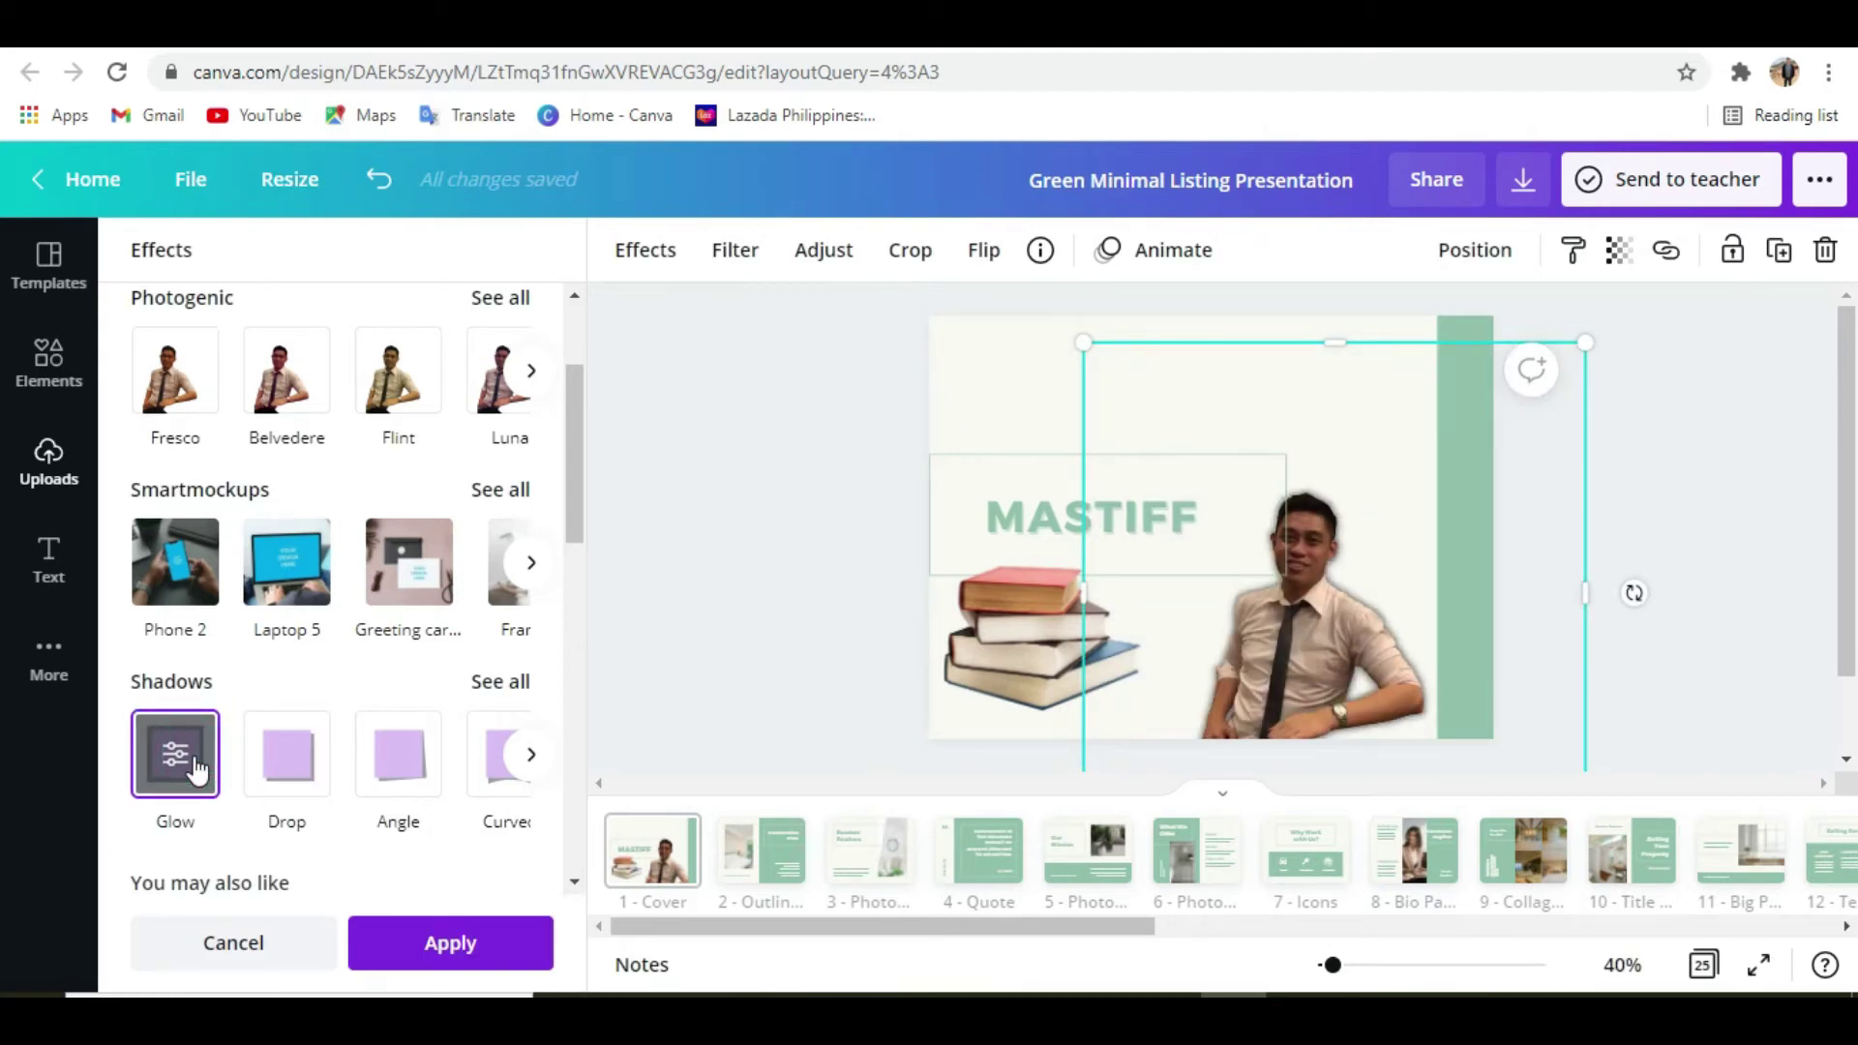
click(966, 344)
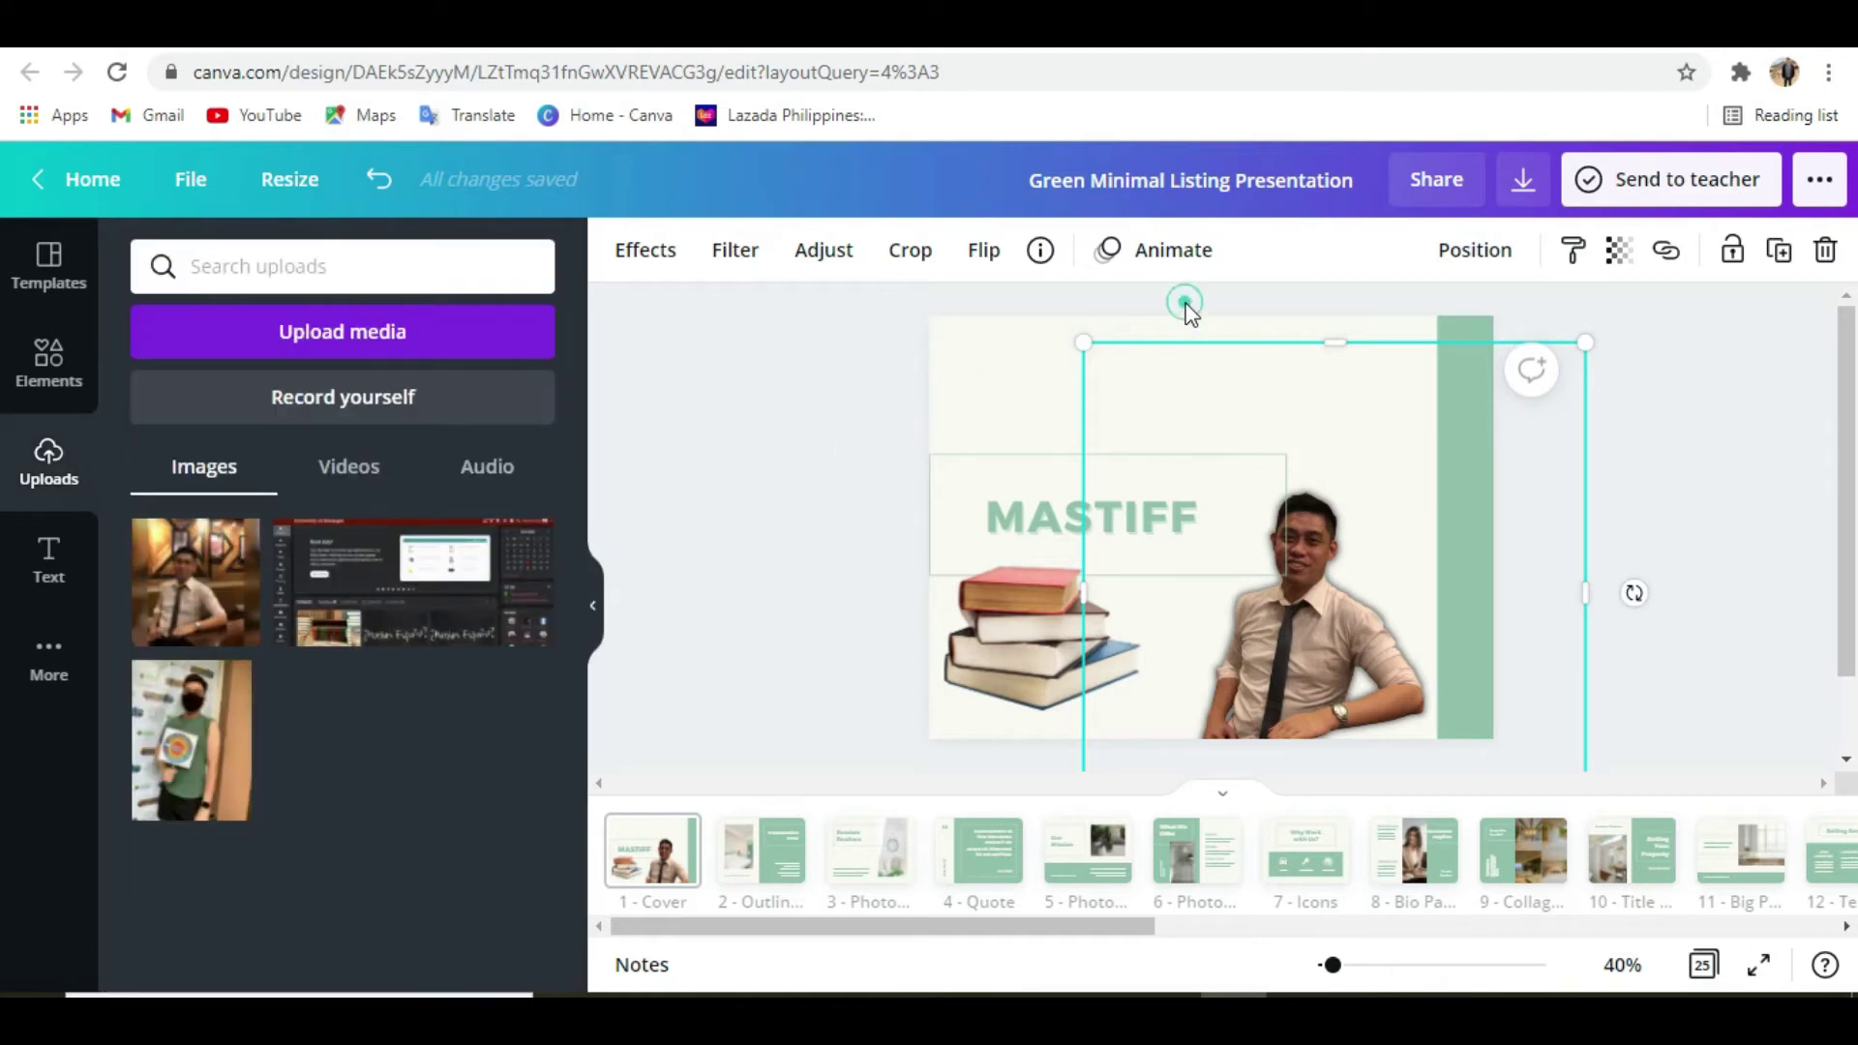
click(1186, 308)
click(1564, 498)
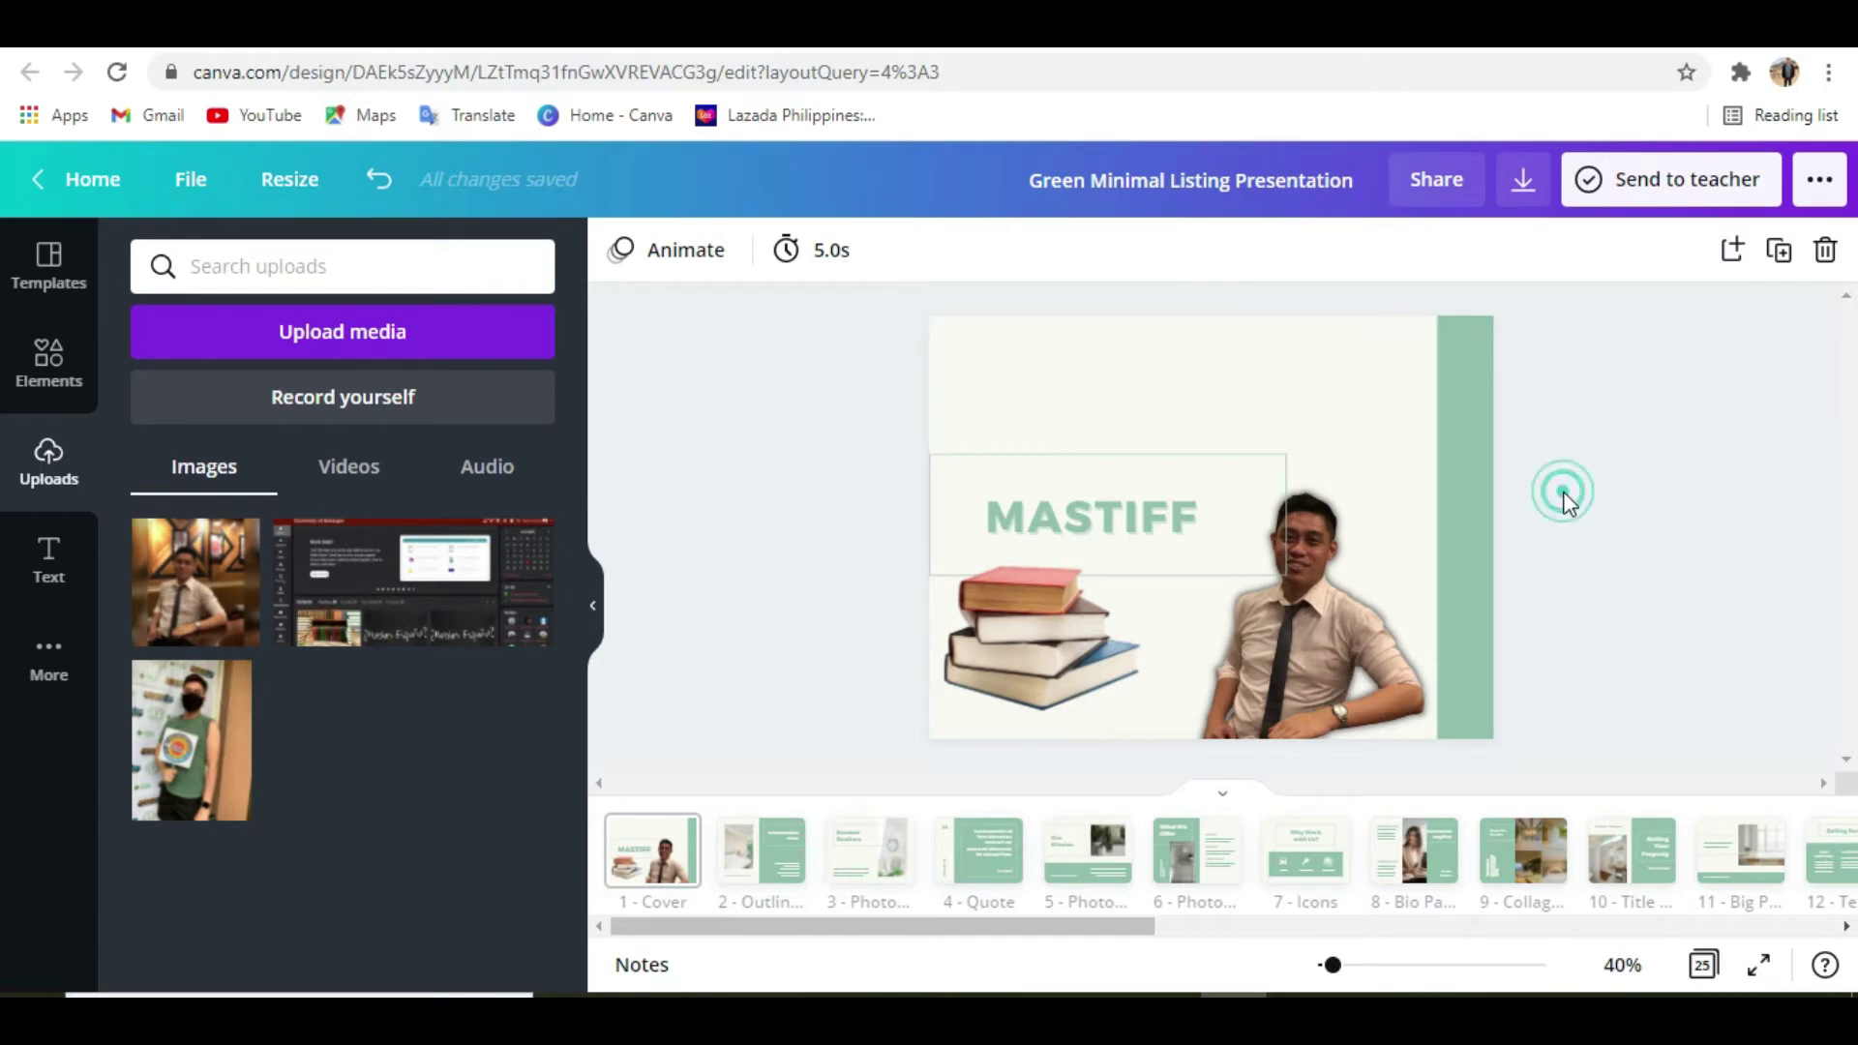
Shrink the framed MASTIFF title slightly from its lower-right corner so the frame clears the portrait's head
click(1252, 460)
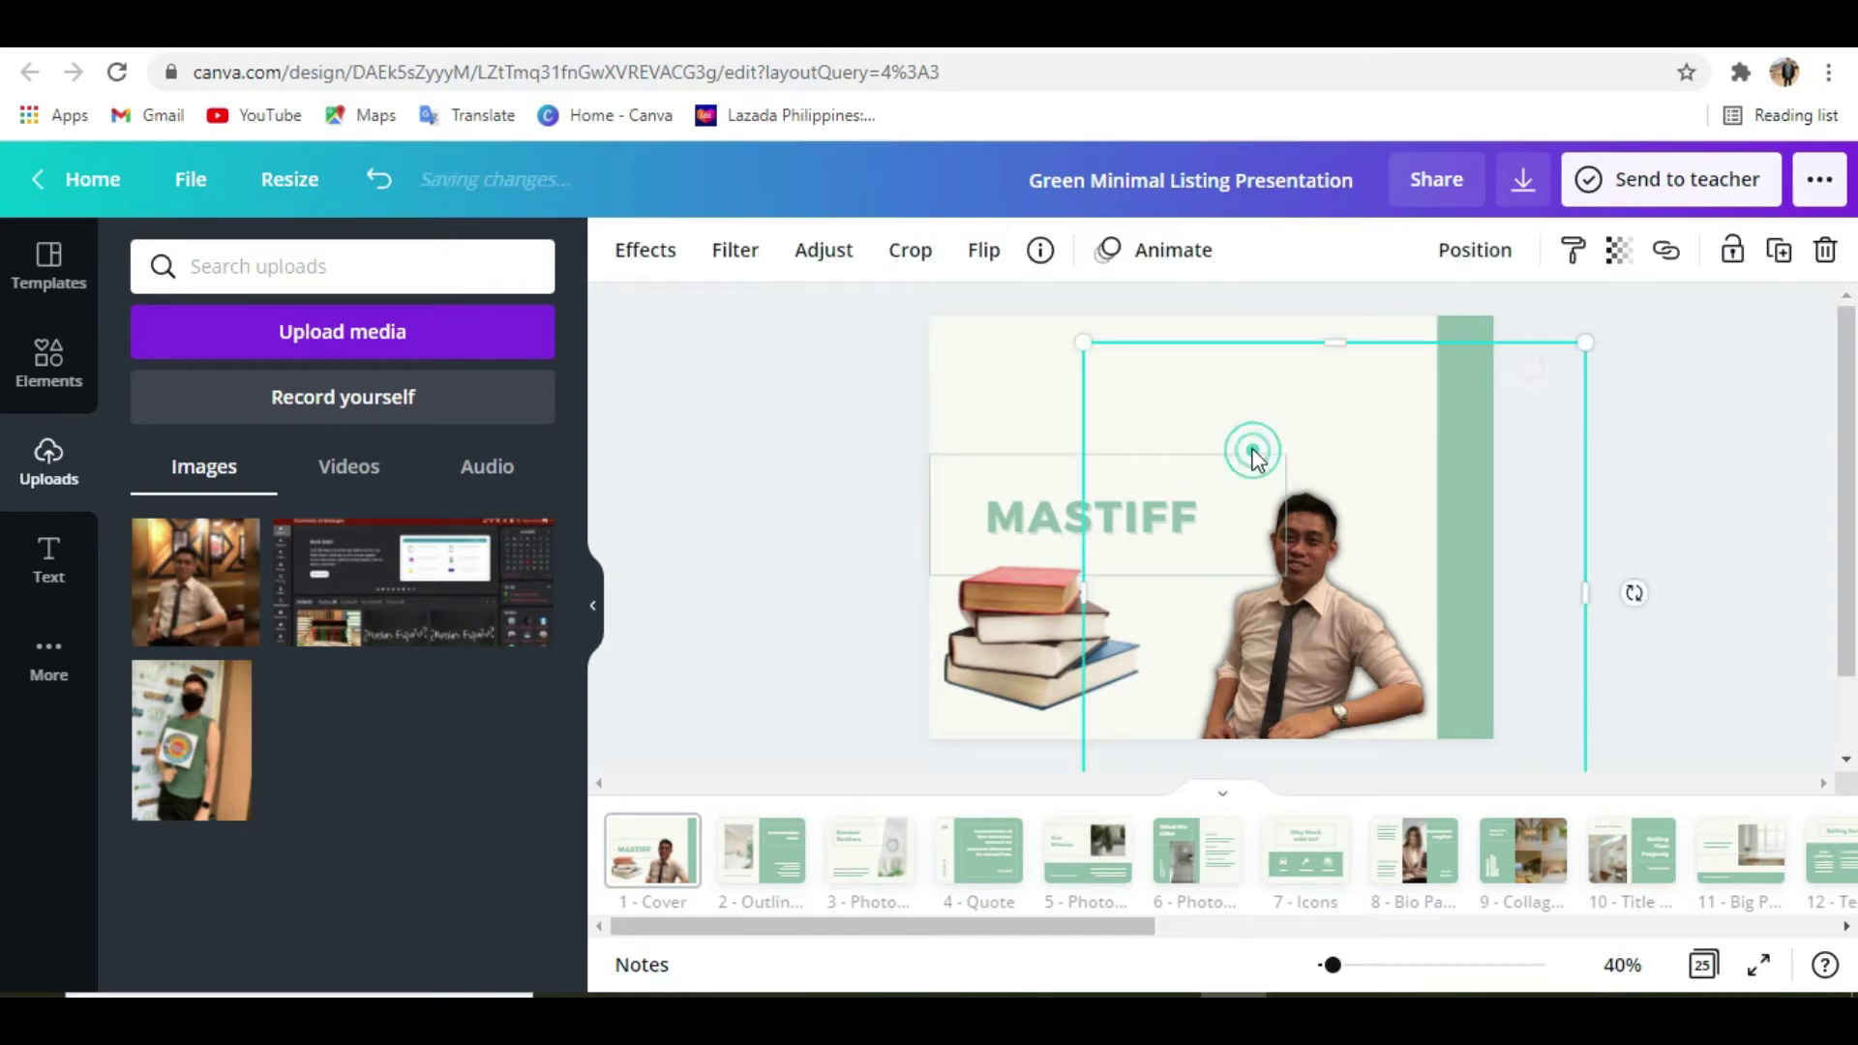
click(1275, 567)
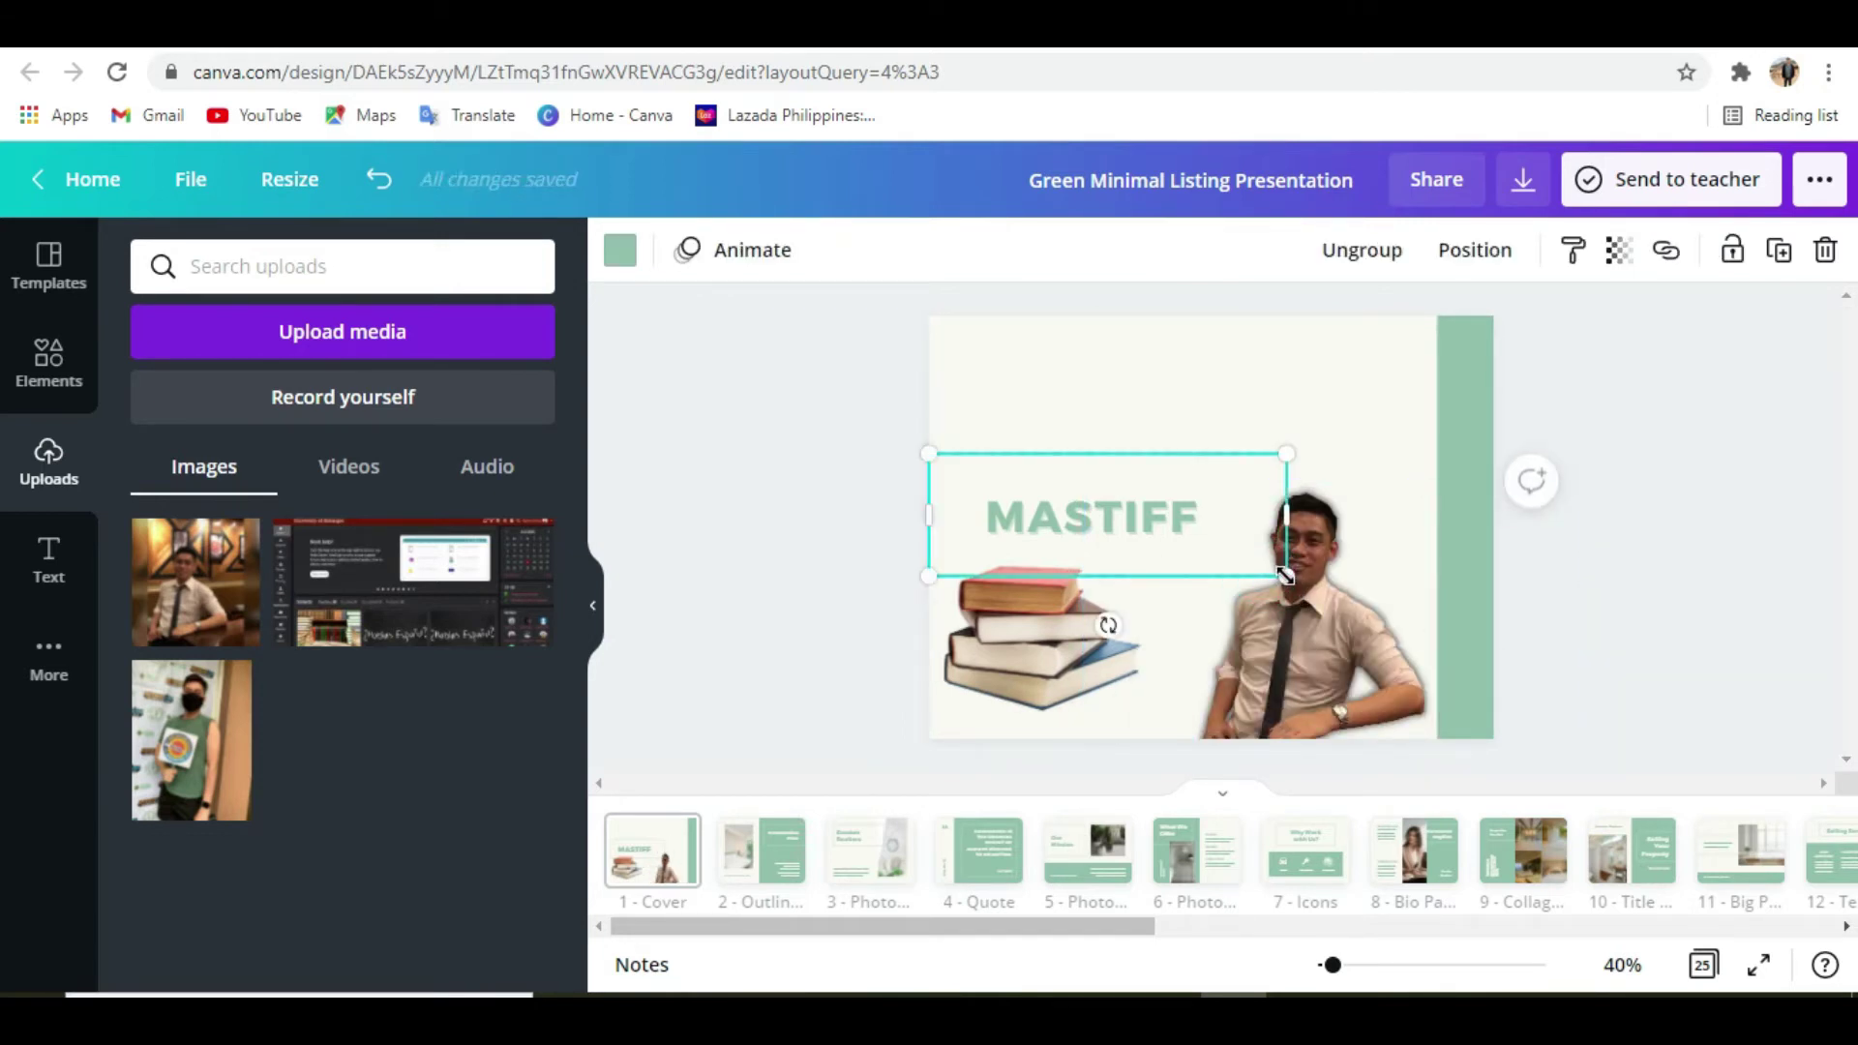
drag(1285, 575, 1246, 561)
click(1291, 390)
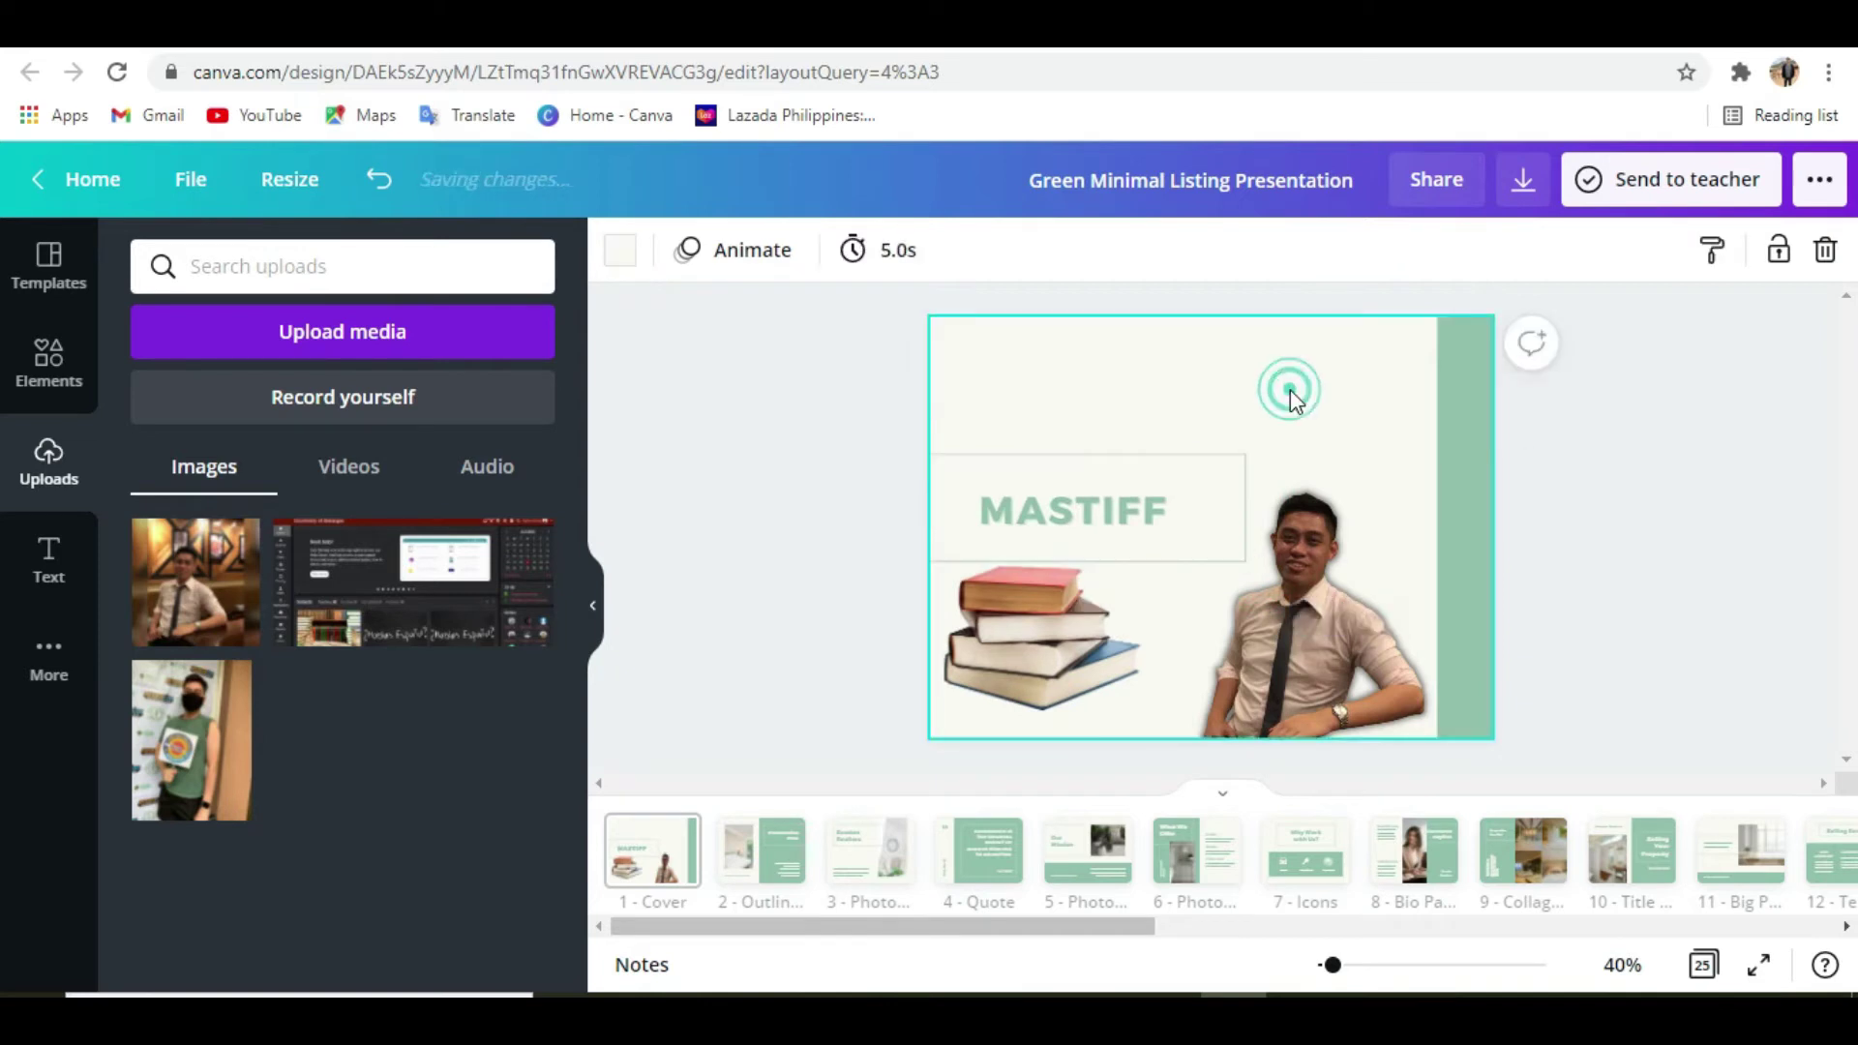
click(1598, 579)
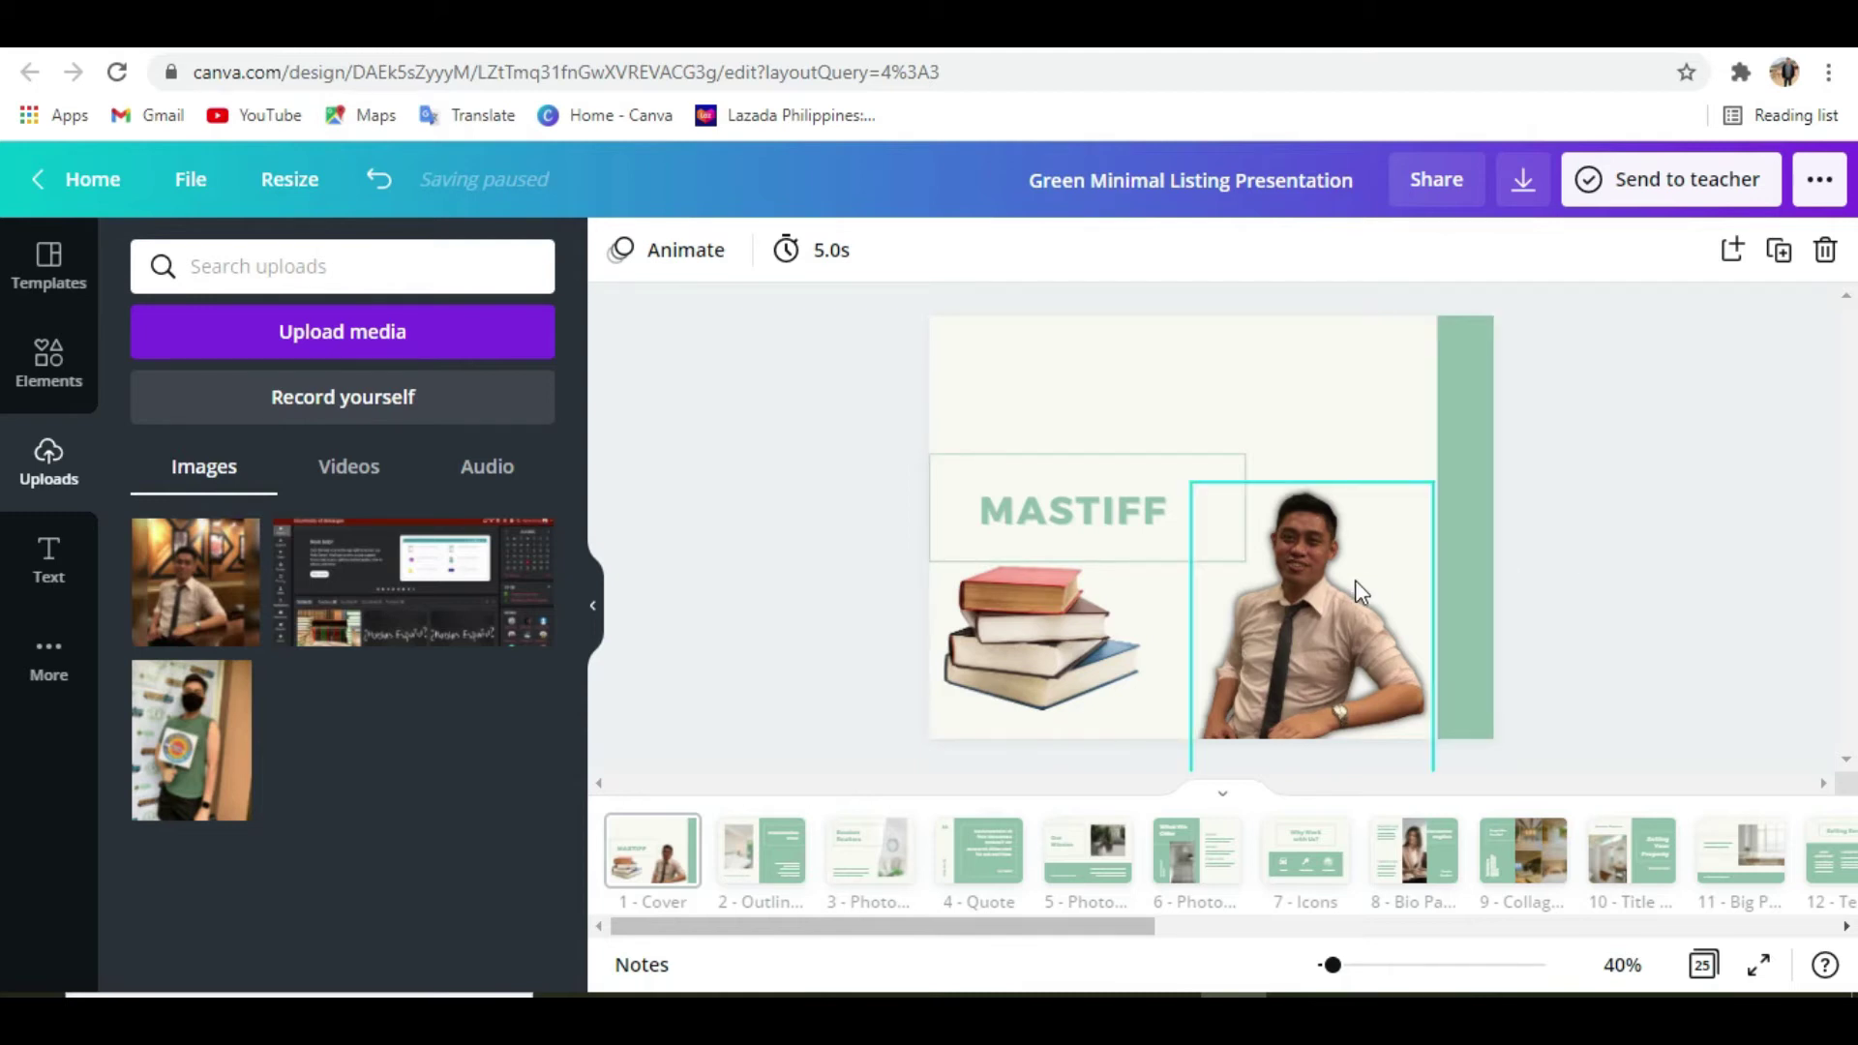
Download the design as PNG, switch to the 21st Century Literature lessons page and dismiss the browser's download bar
click(1527, 206)
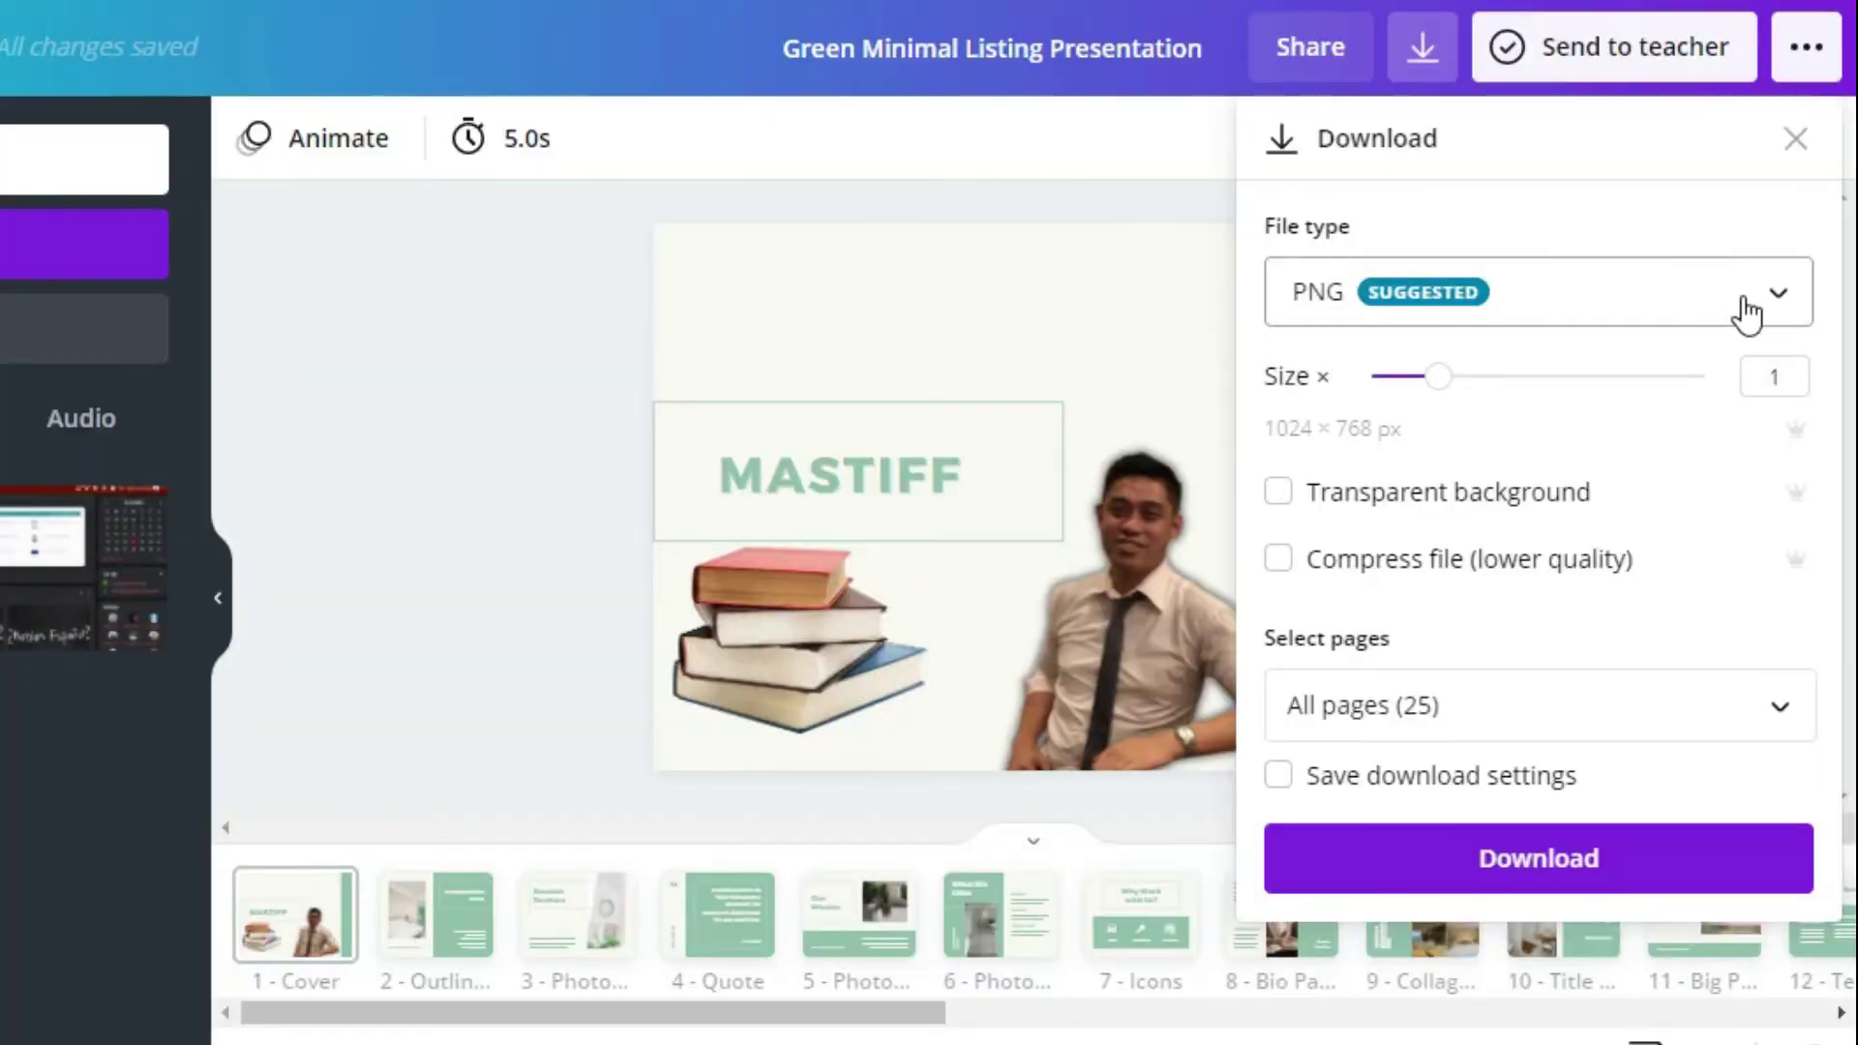
click(1746, 312)
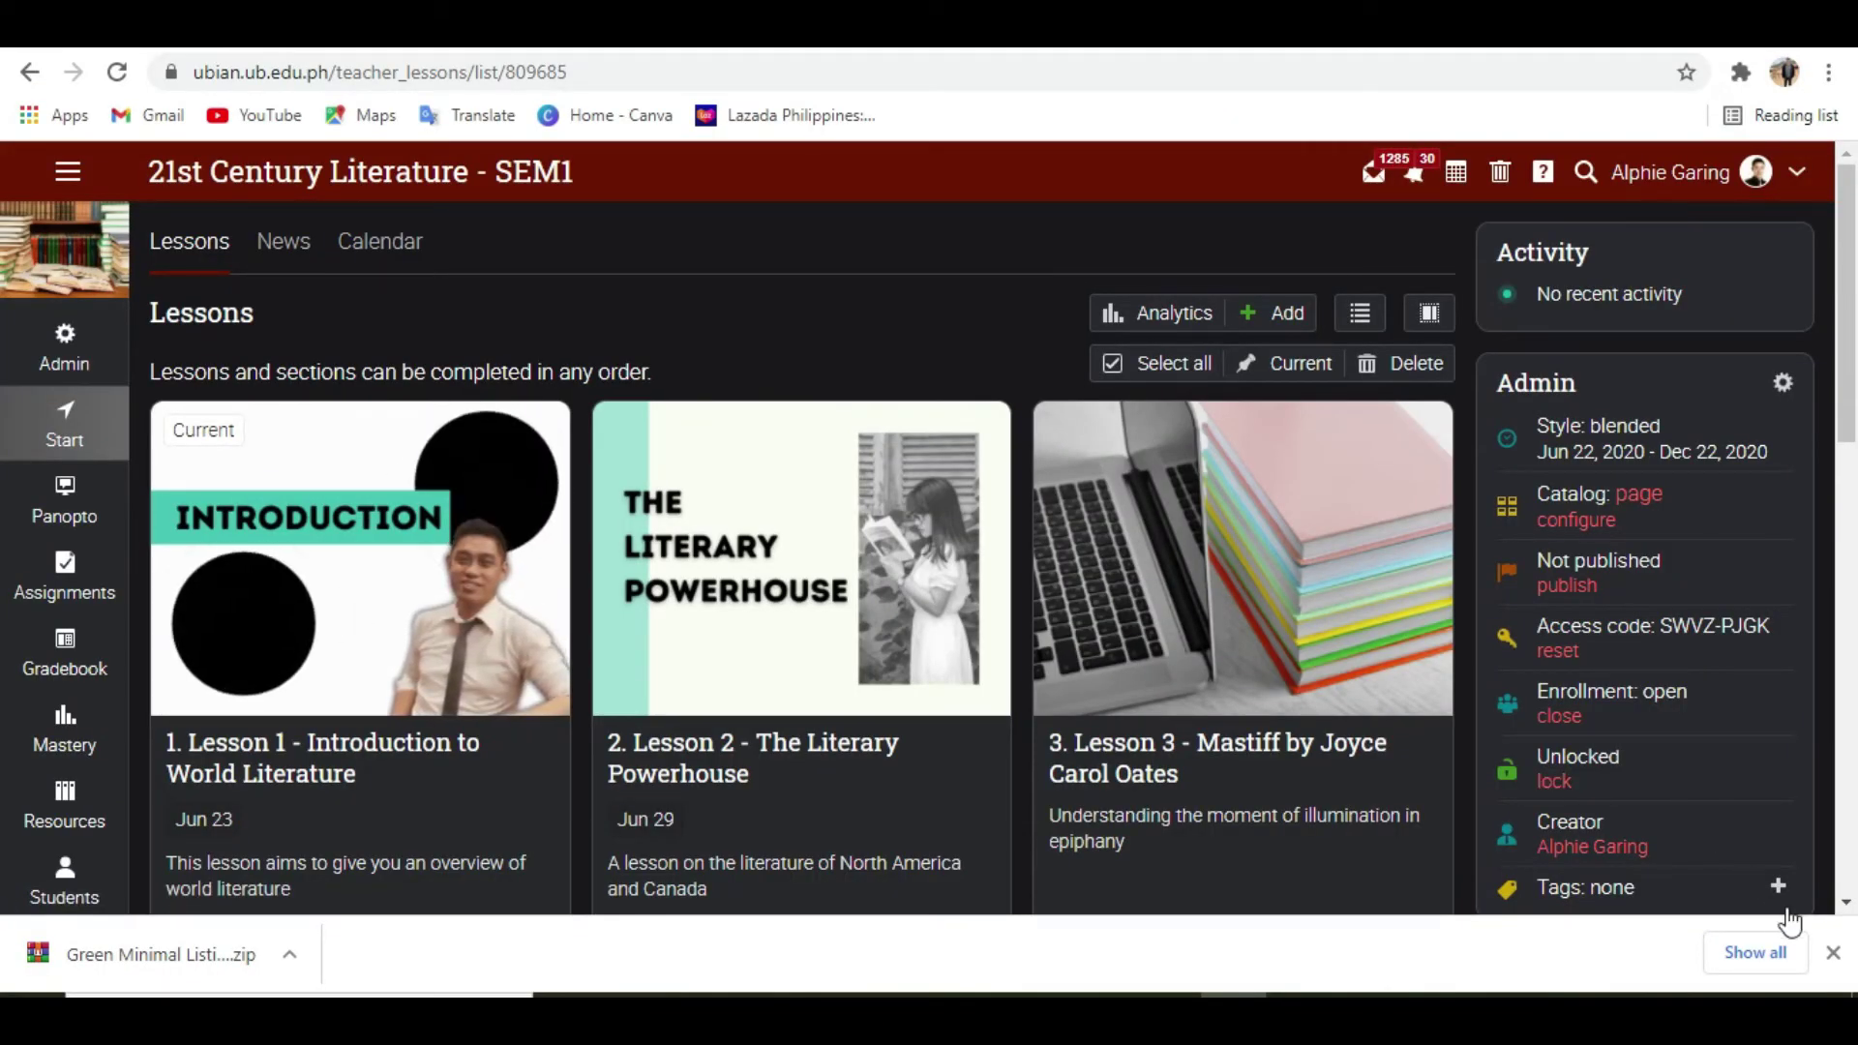
click(1834, 954)
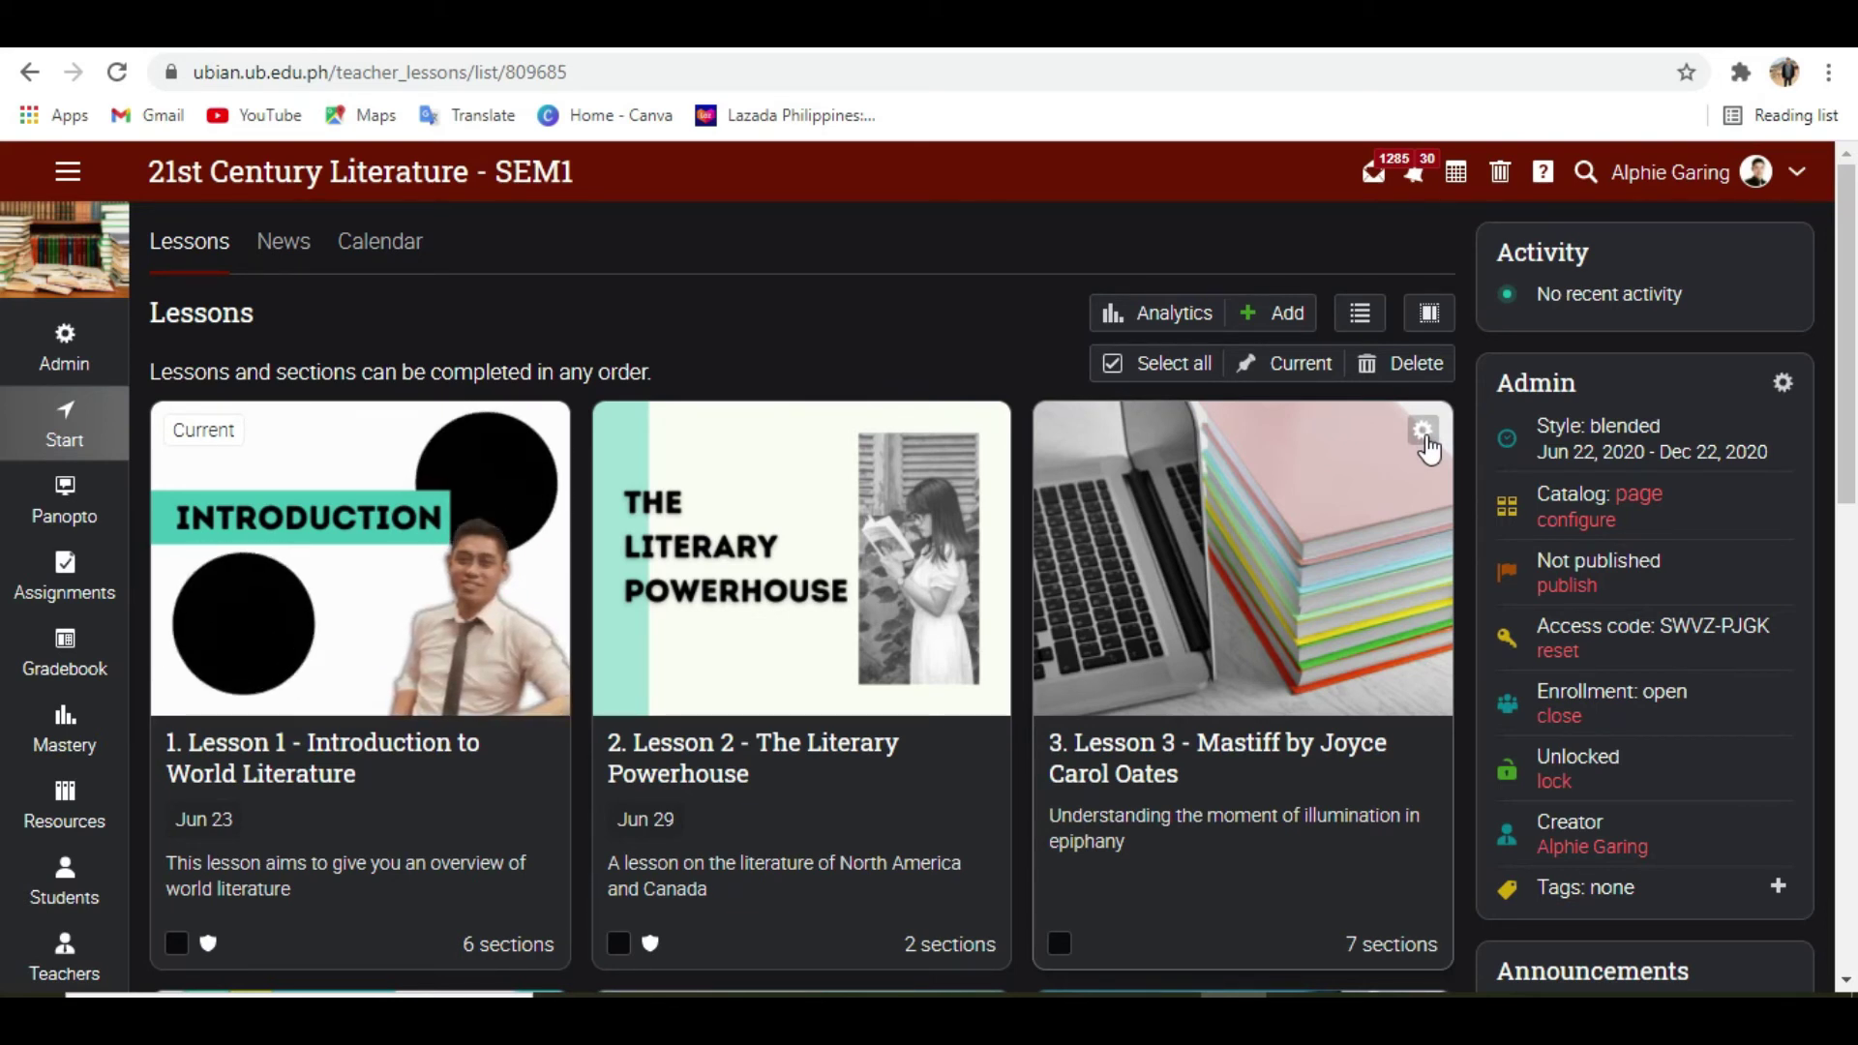
Replace the picture on the "Lesson 3 - Mastiff by Joyce Carol Oates" card with the Cover image from Downloads and save it
click(1422, 432)
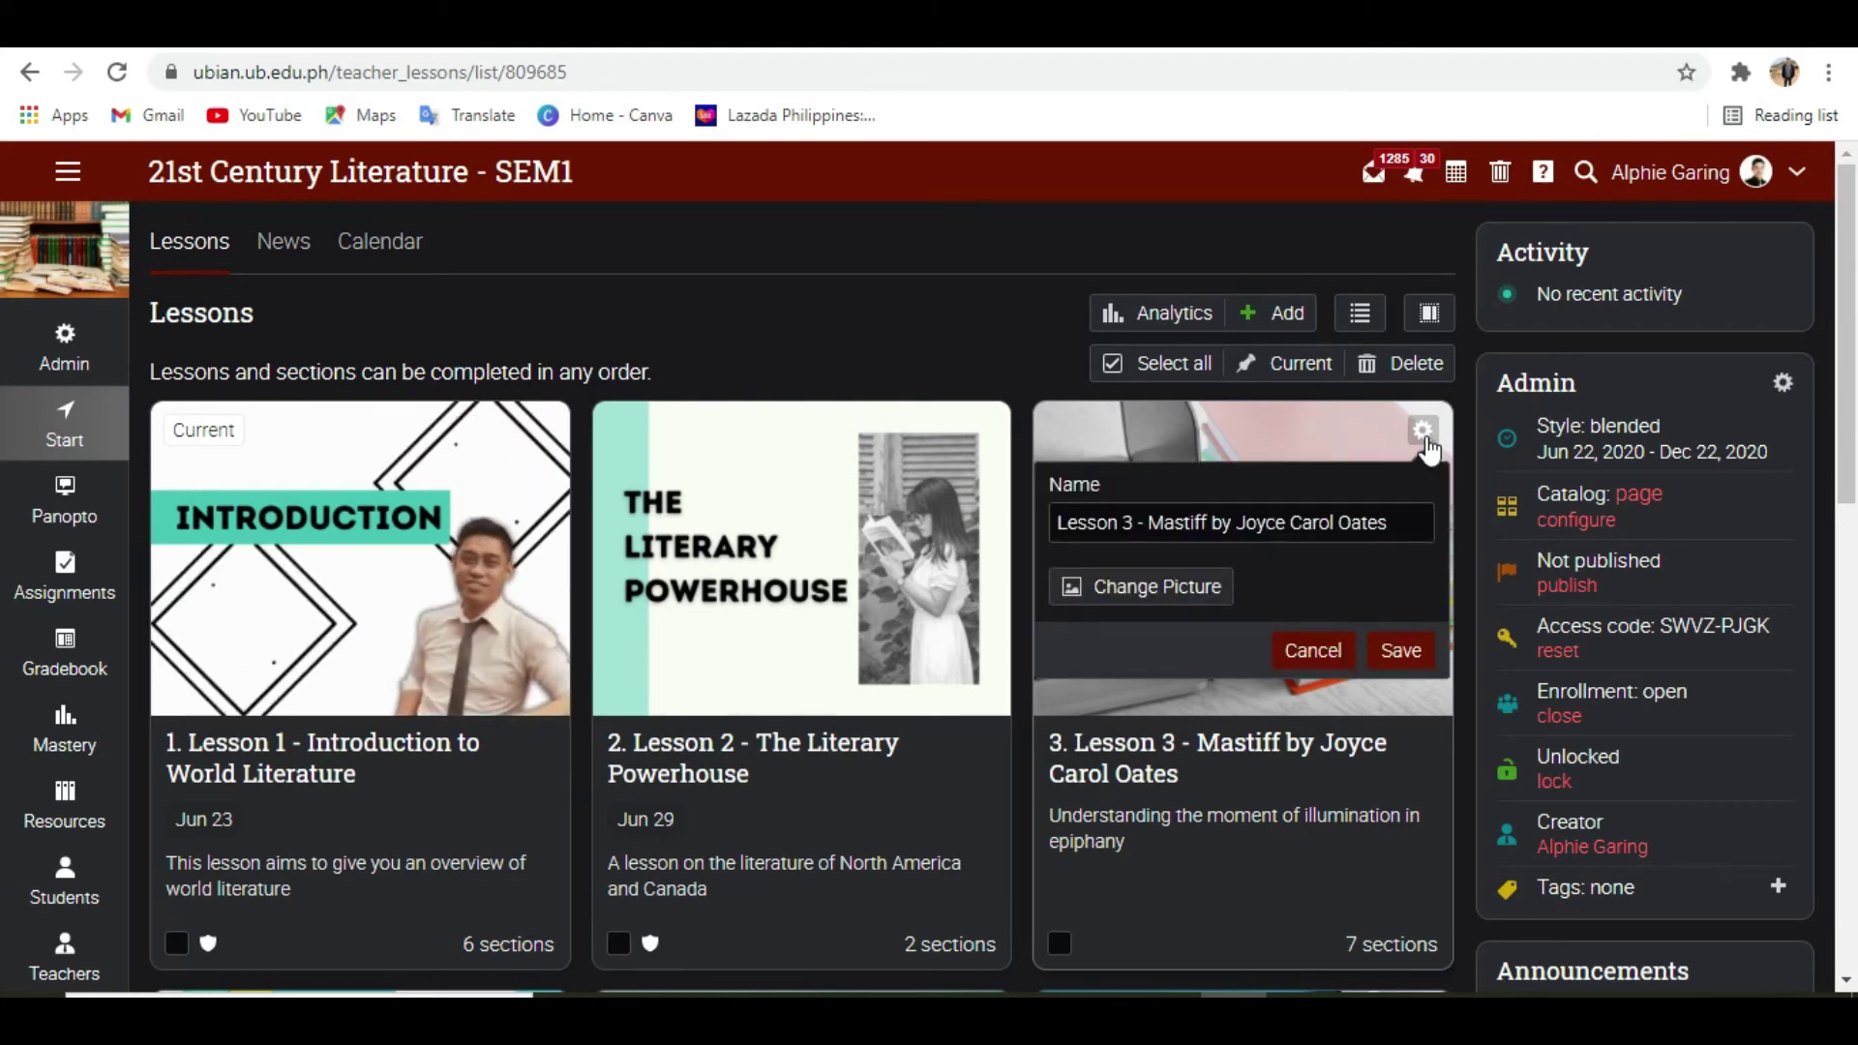
click(1192, 605)
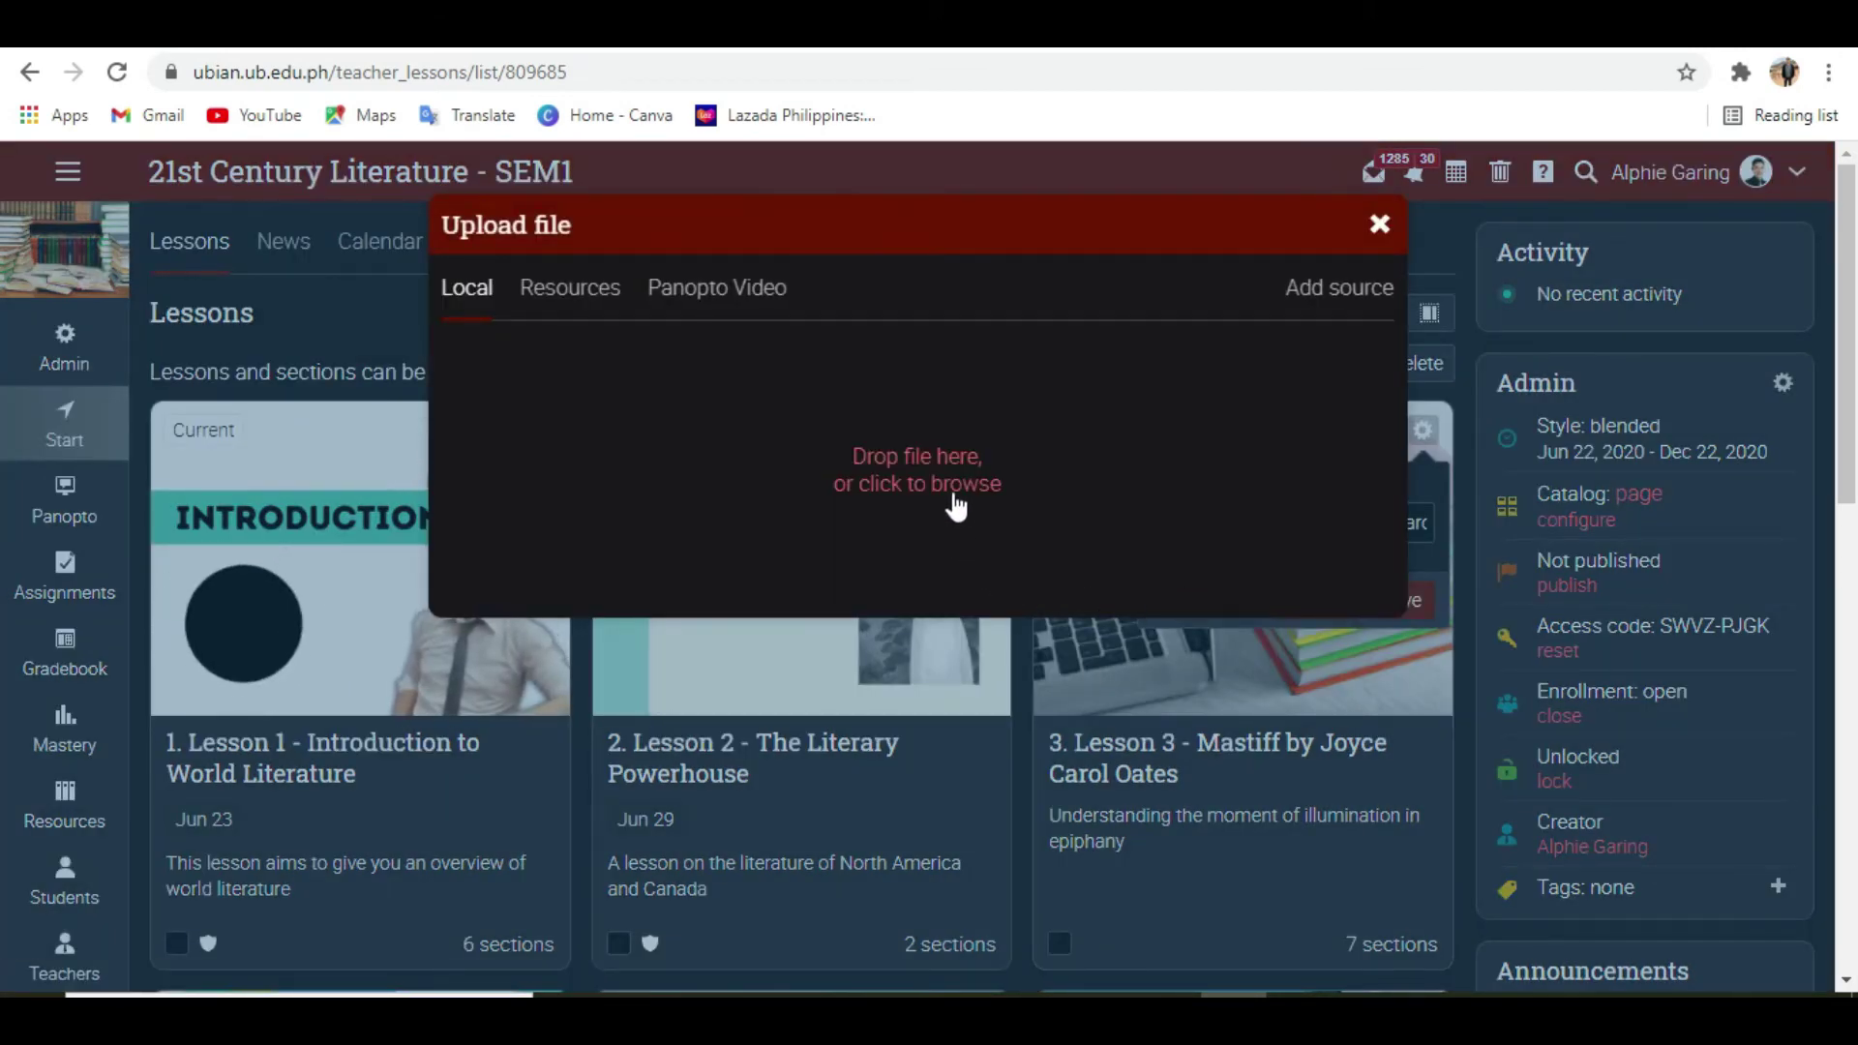
click(952, 492)
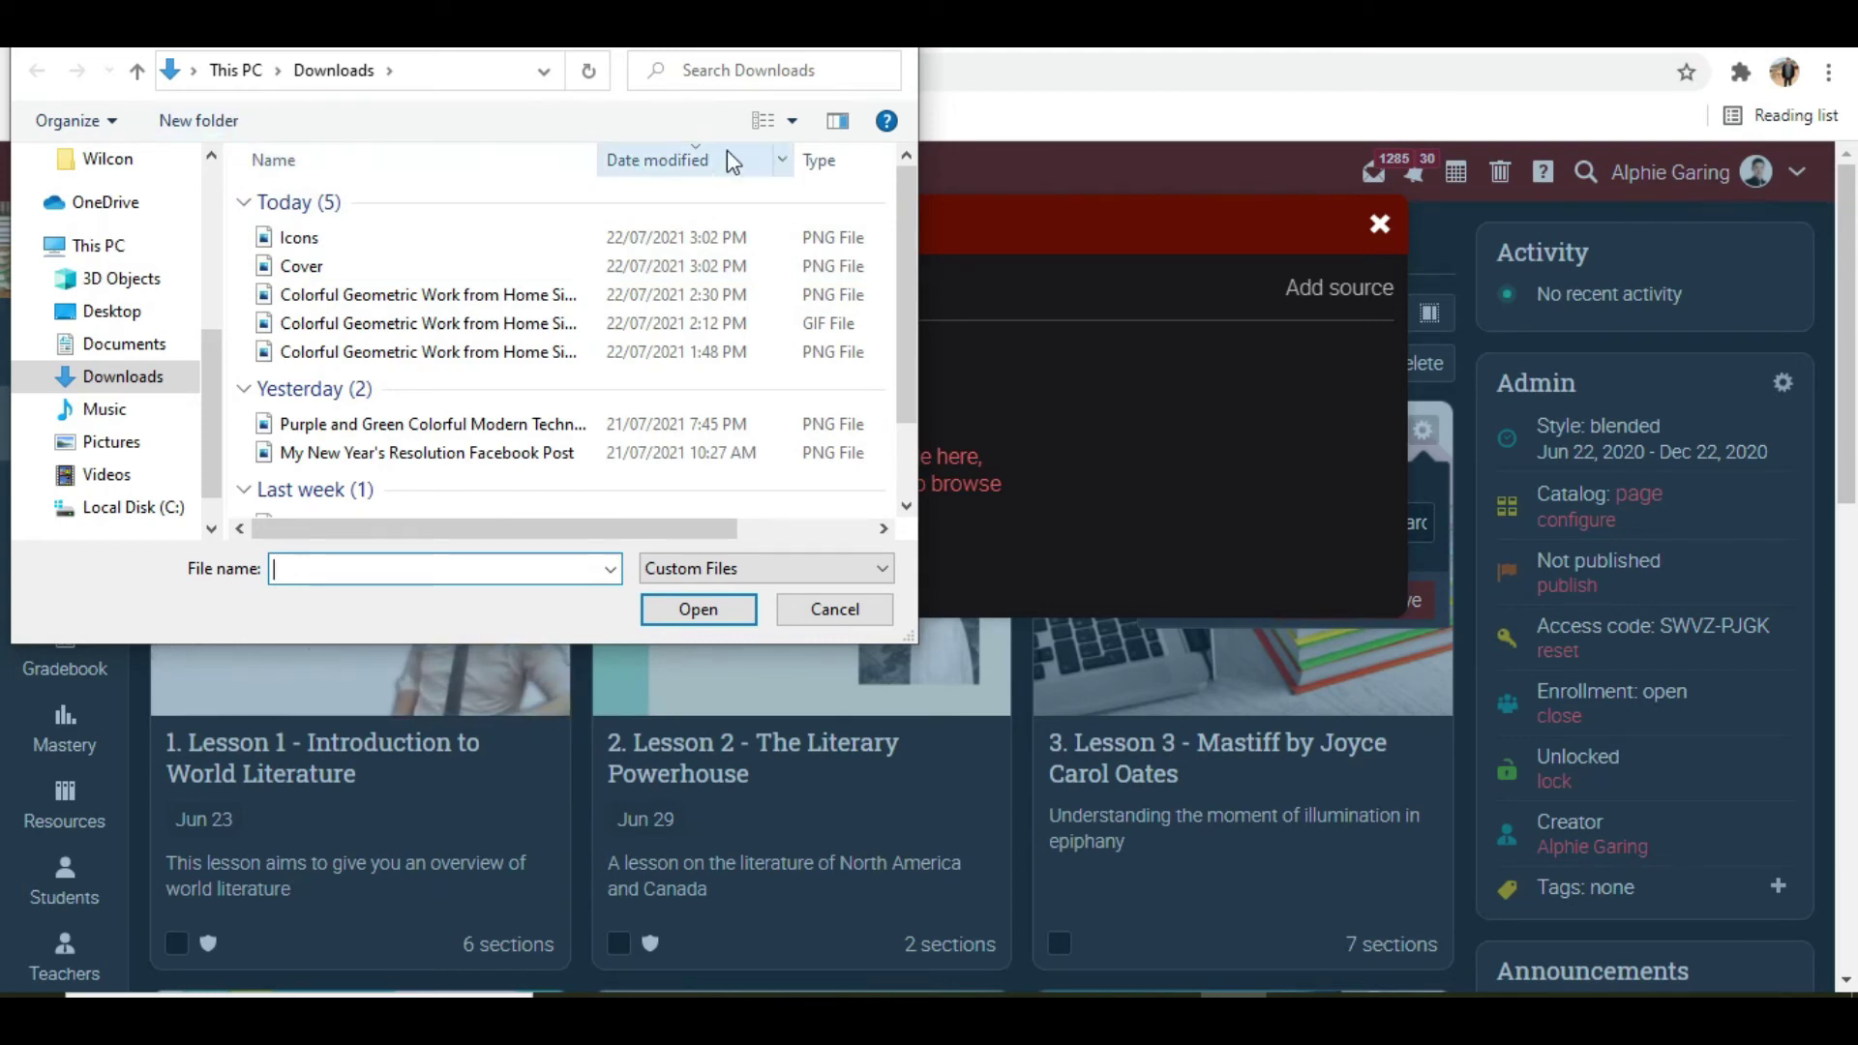
click(793, 121)
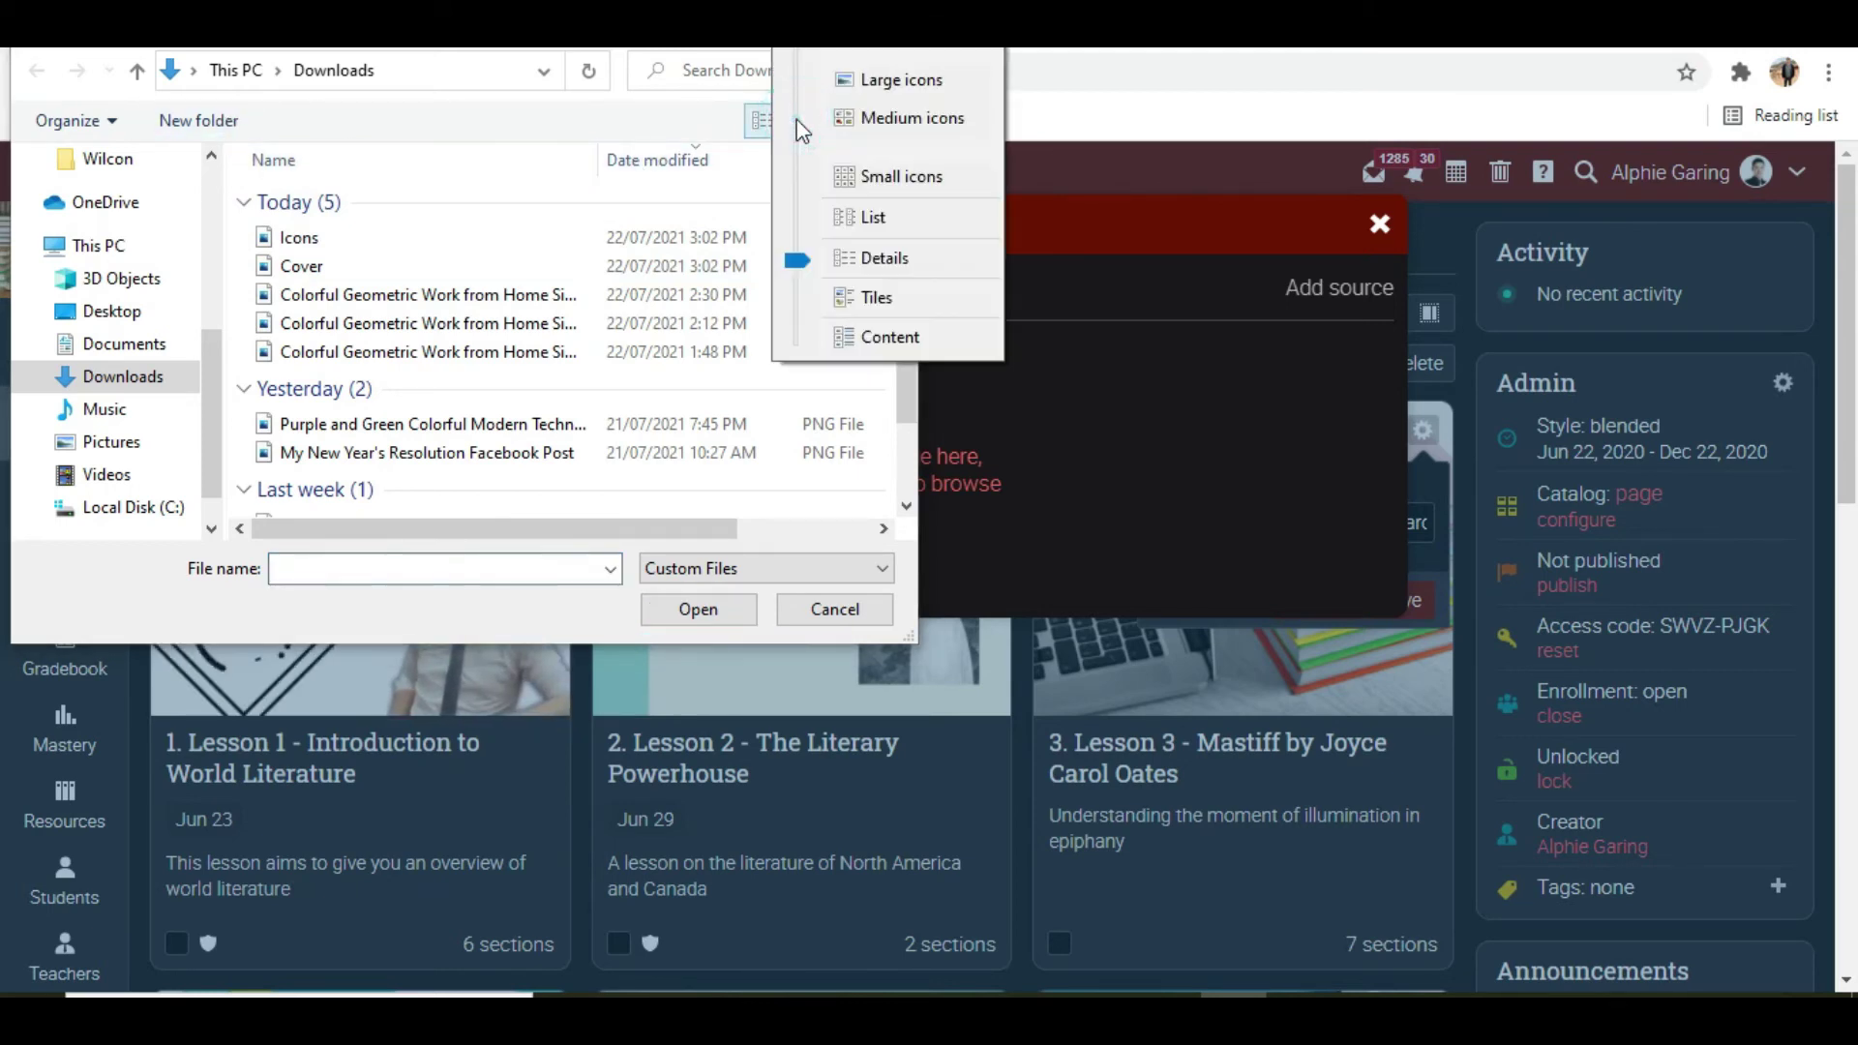
click(856, 82)
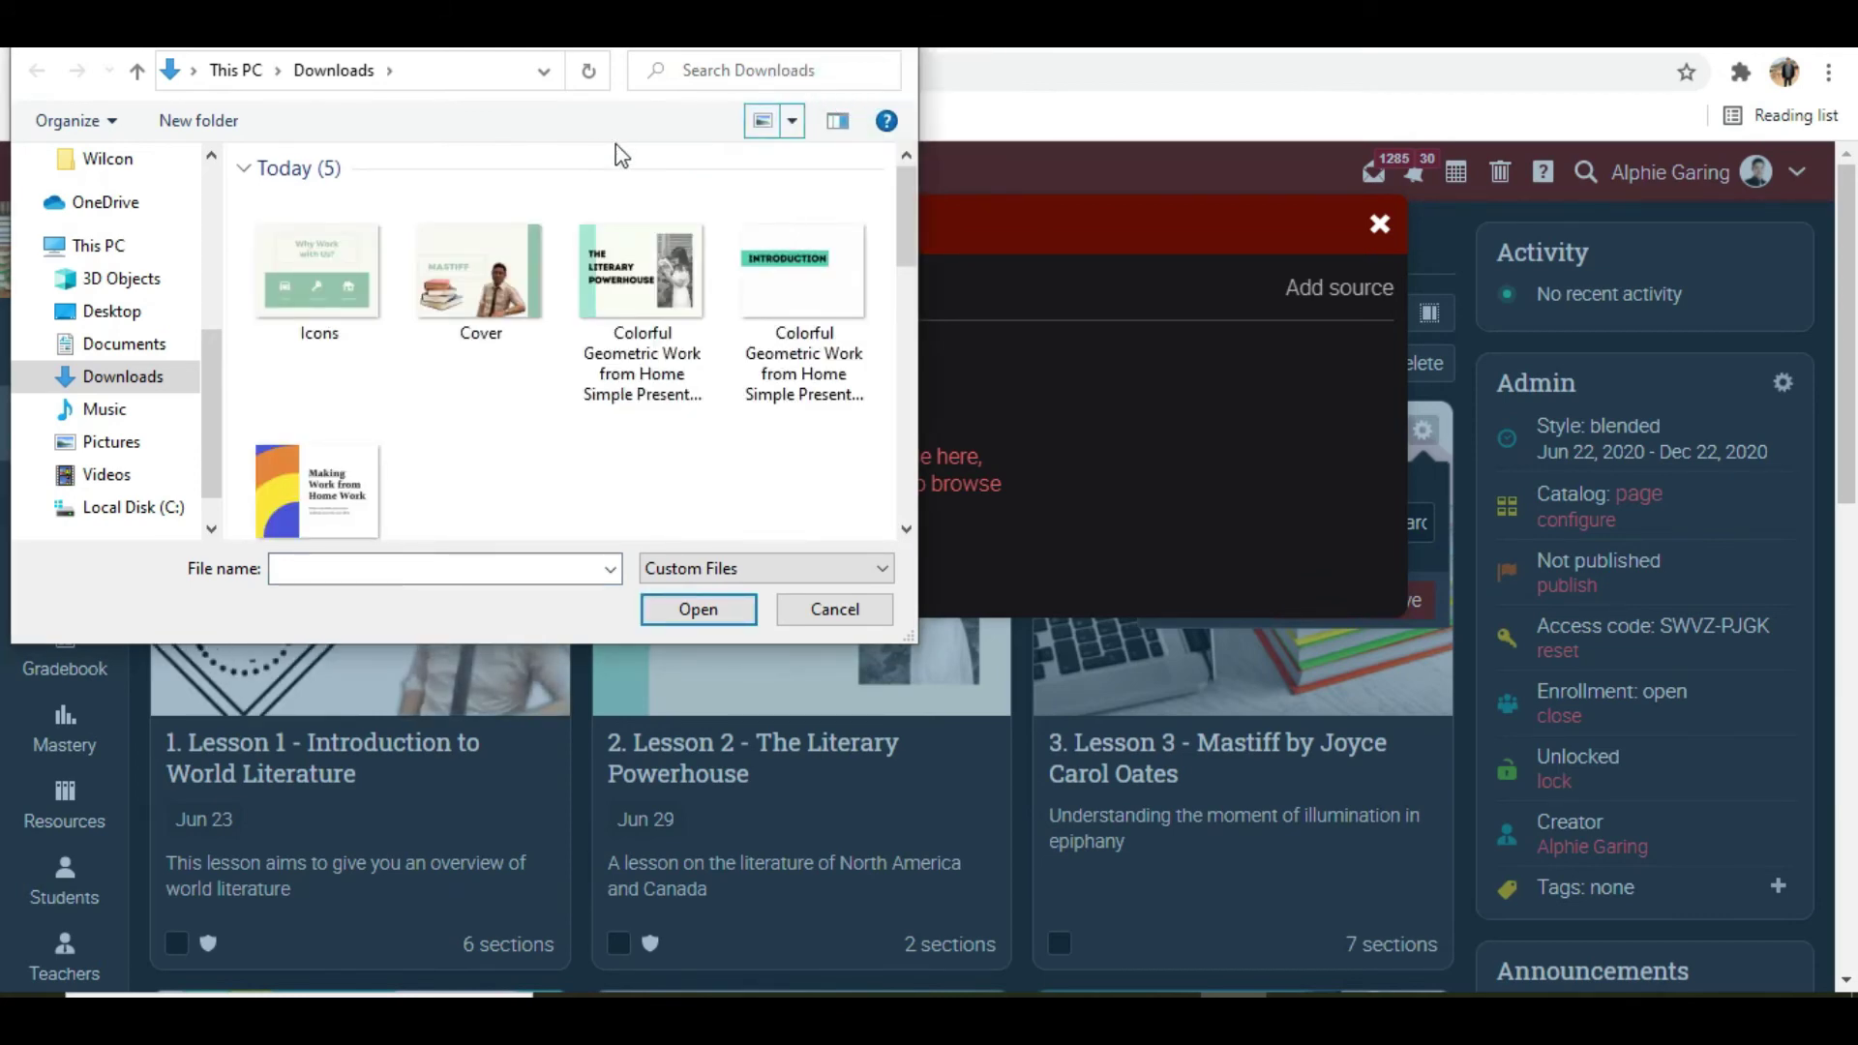
click(507, 271)
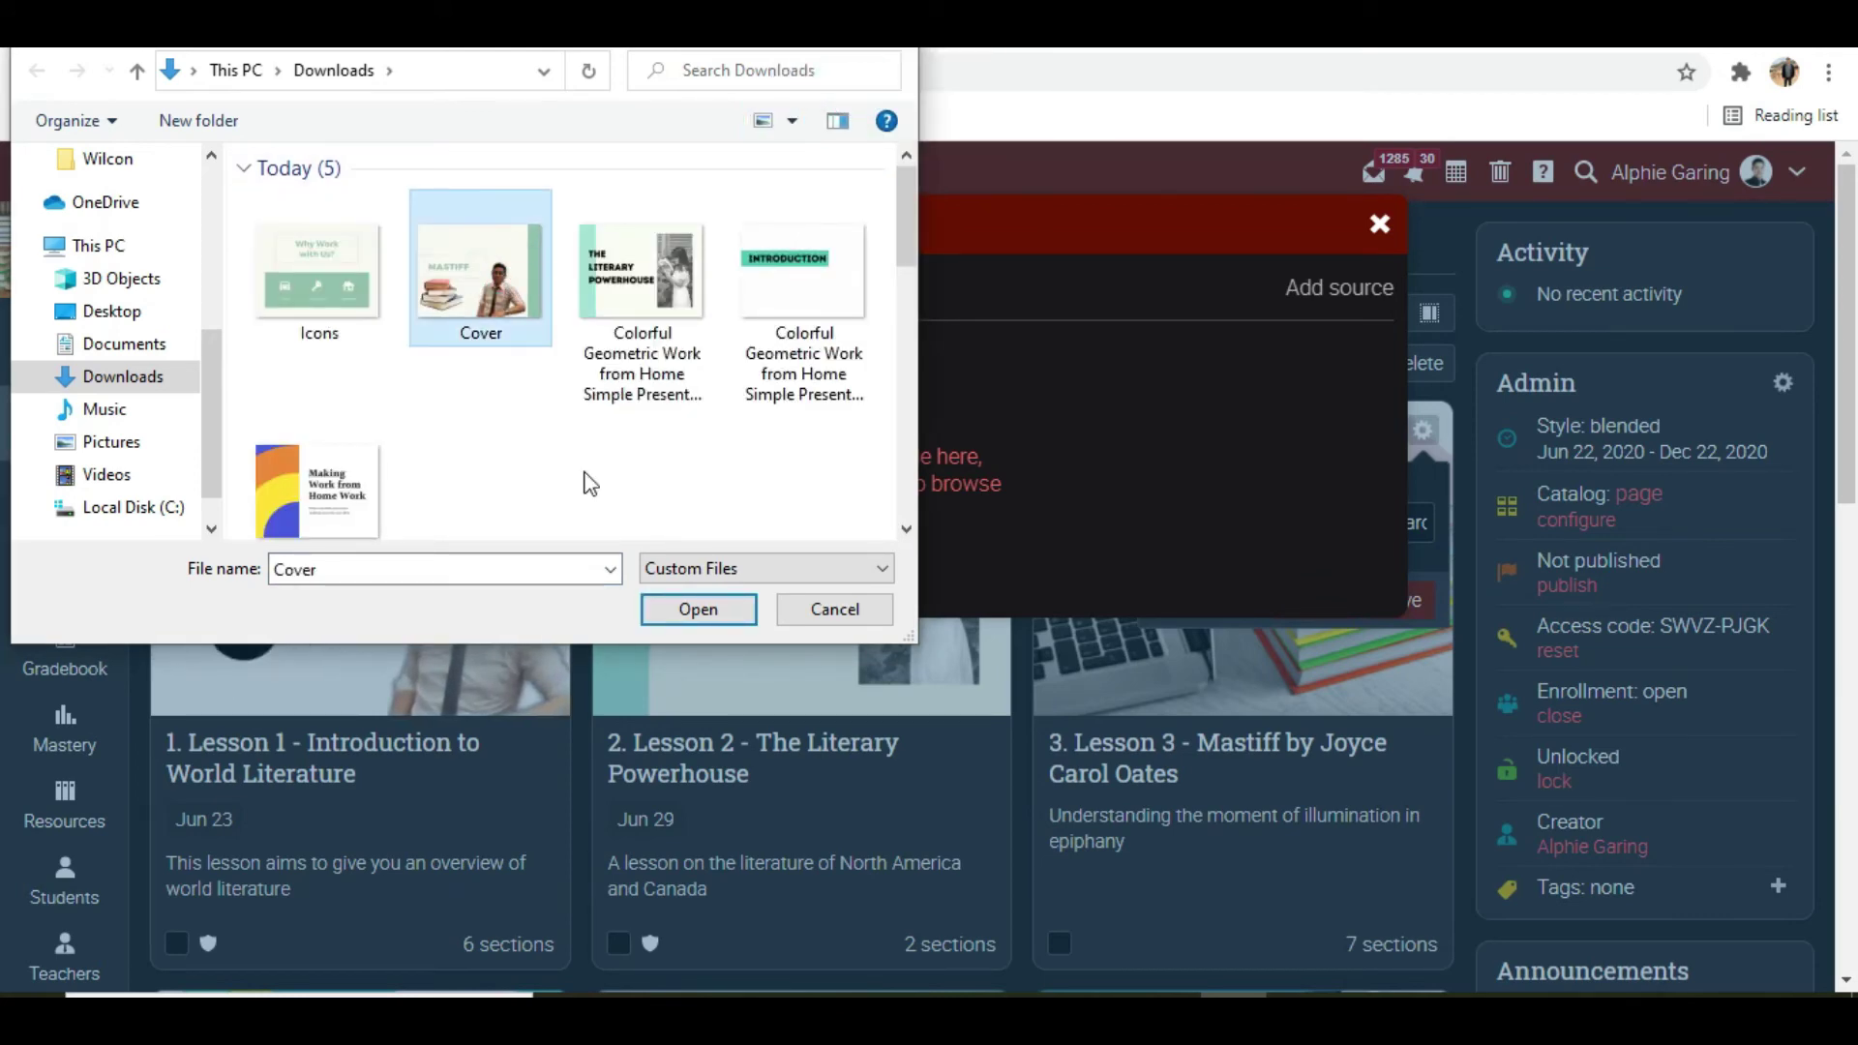
click(676, 614)
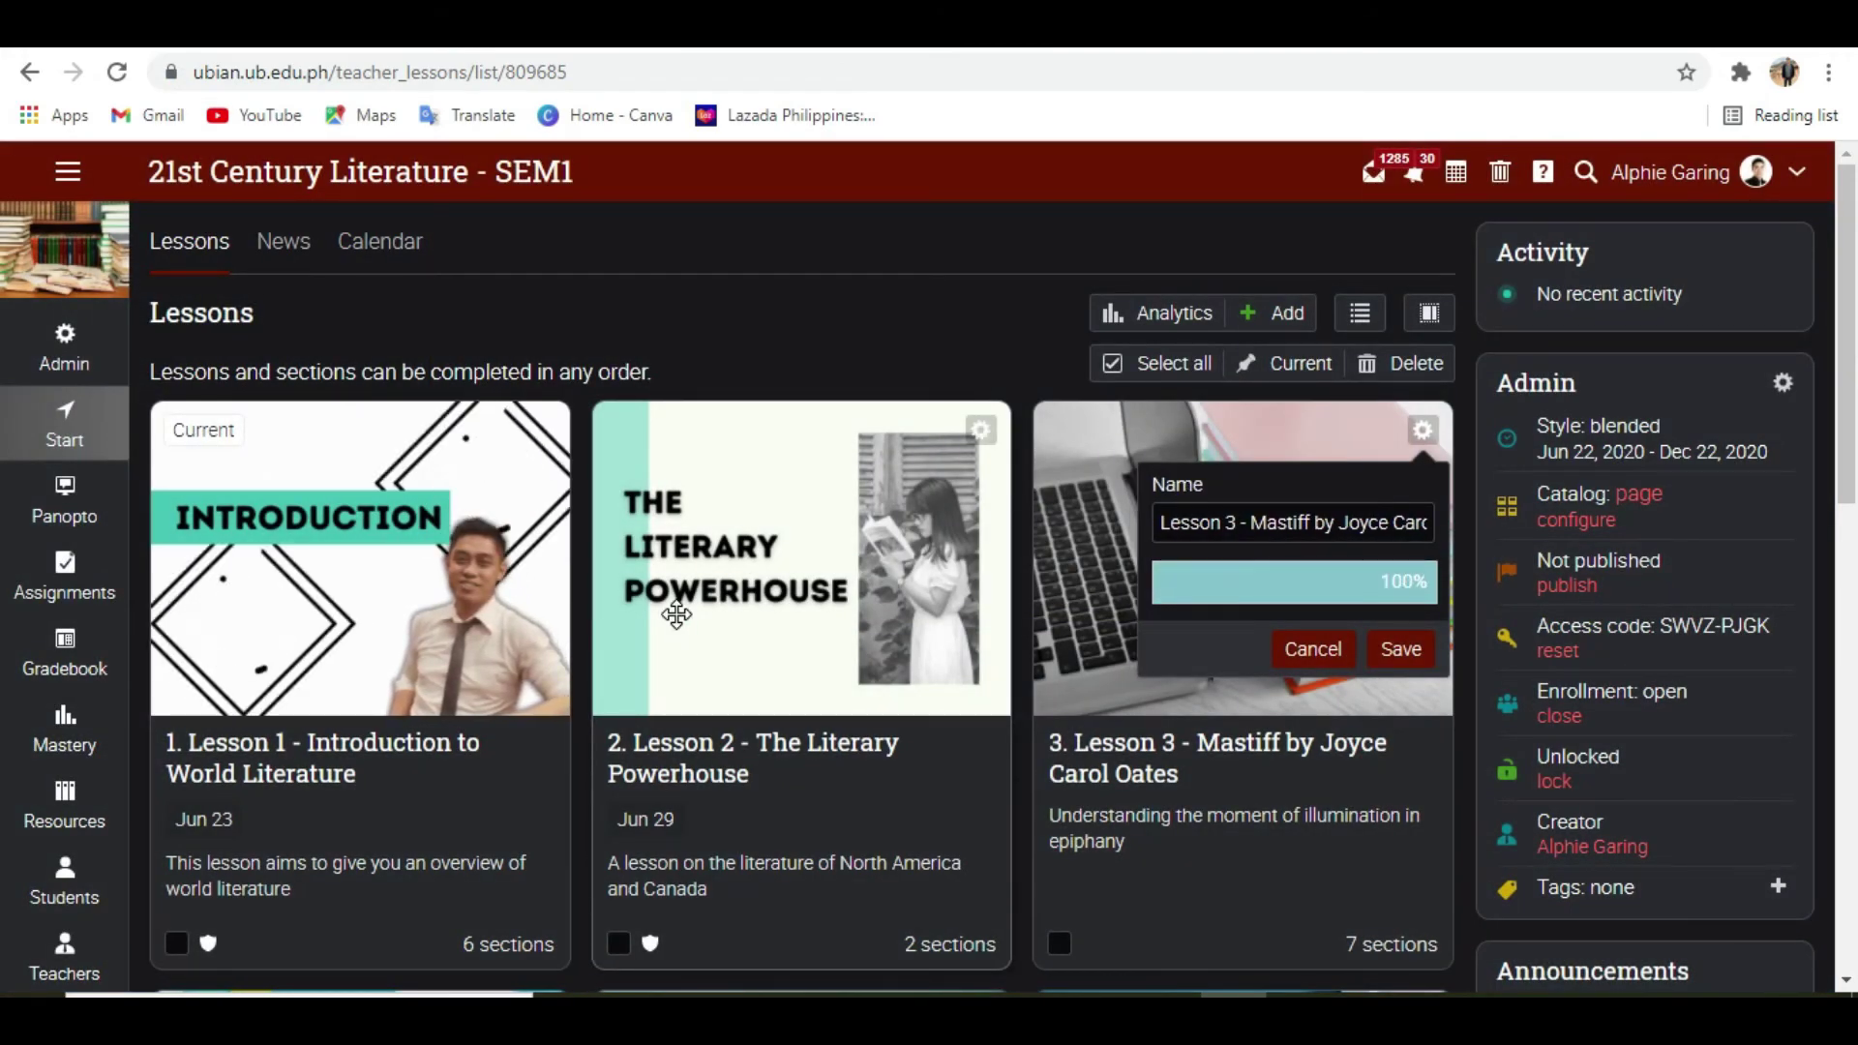
click(1402, 664)
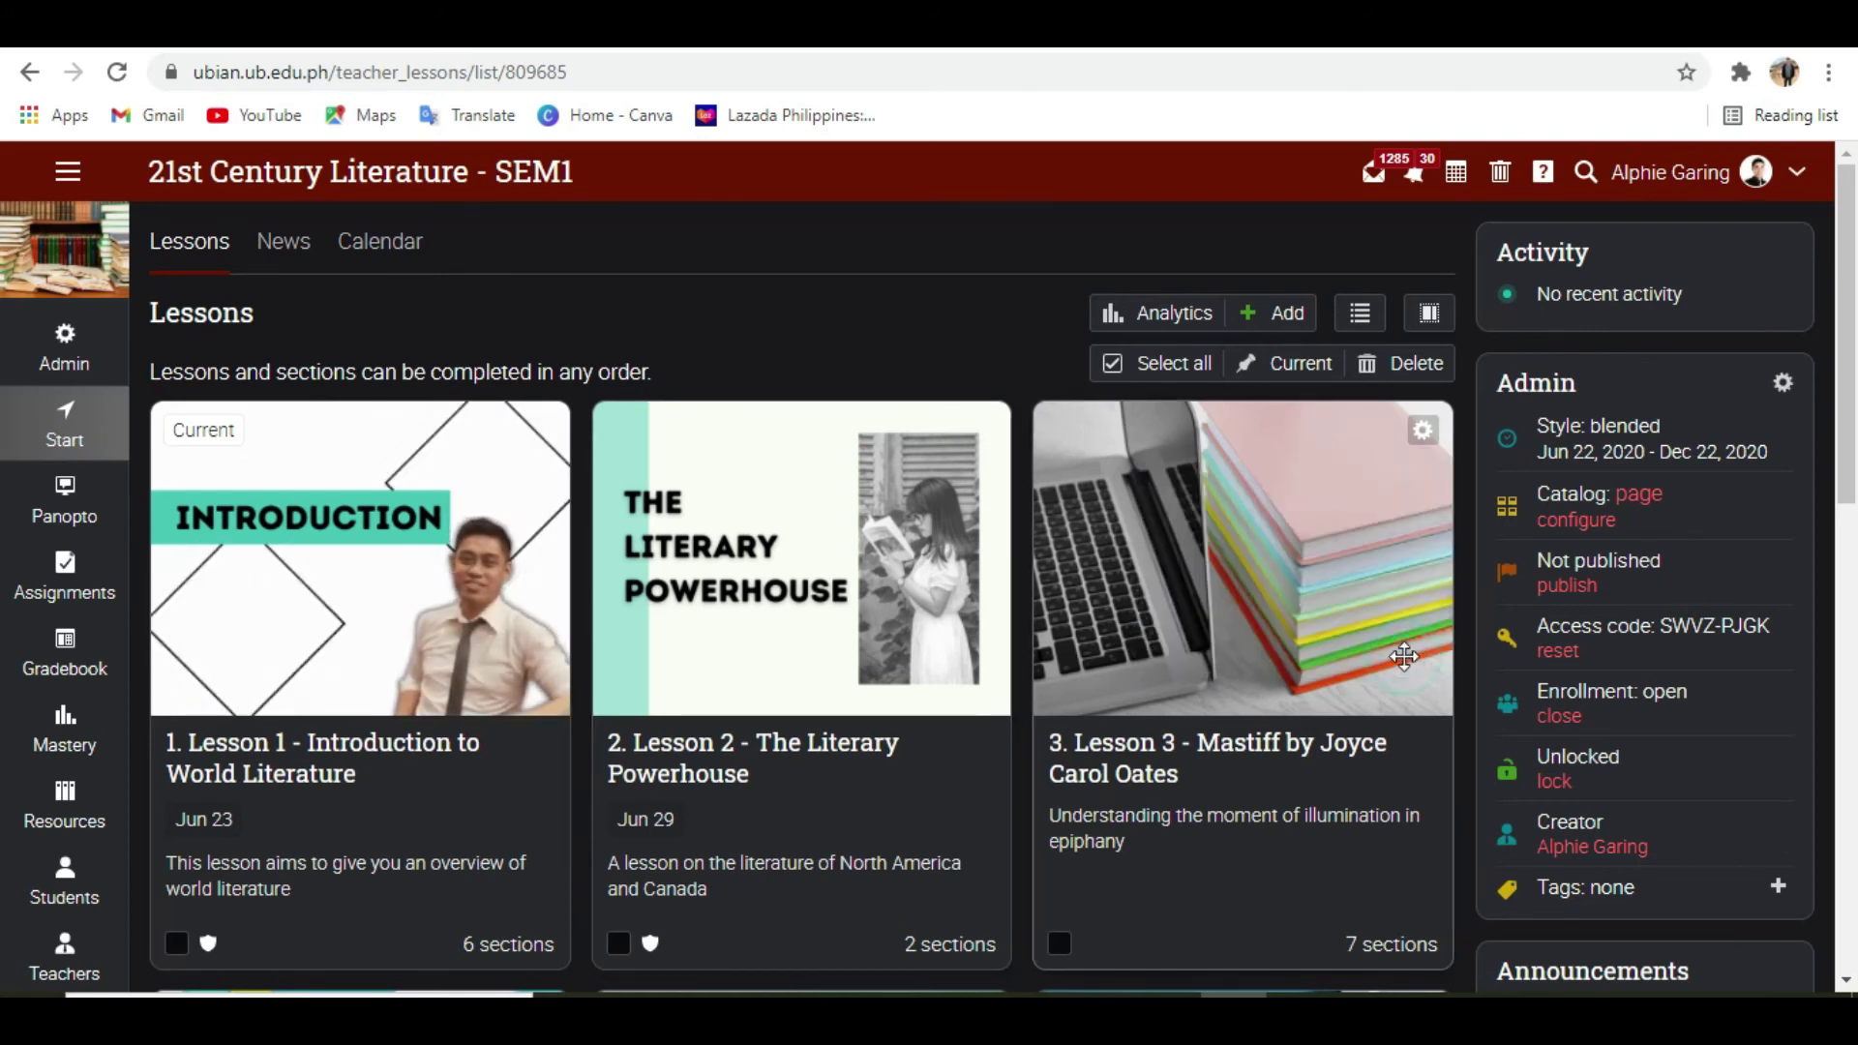
click(954, 296)
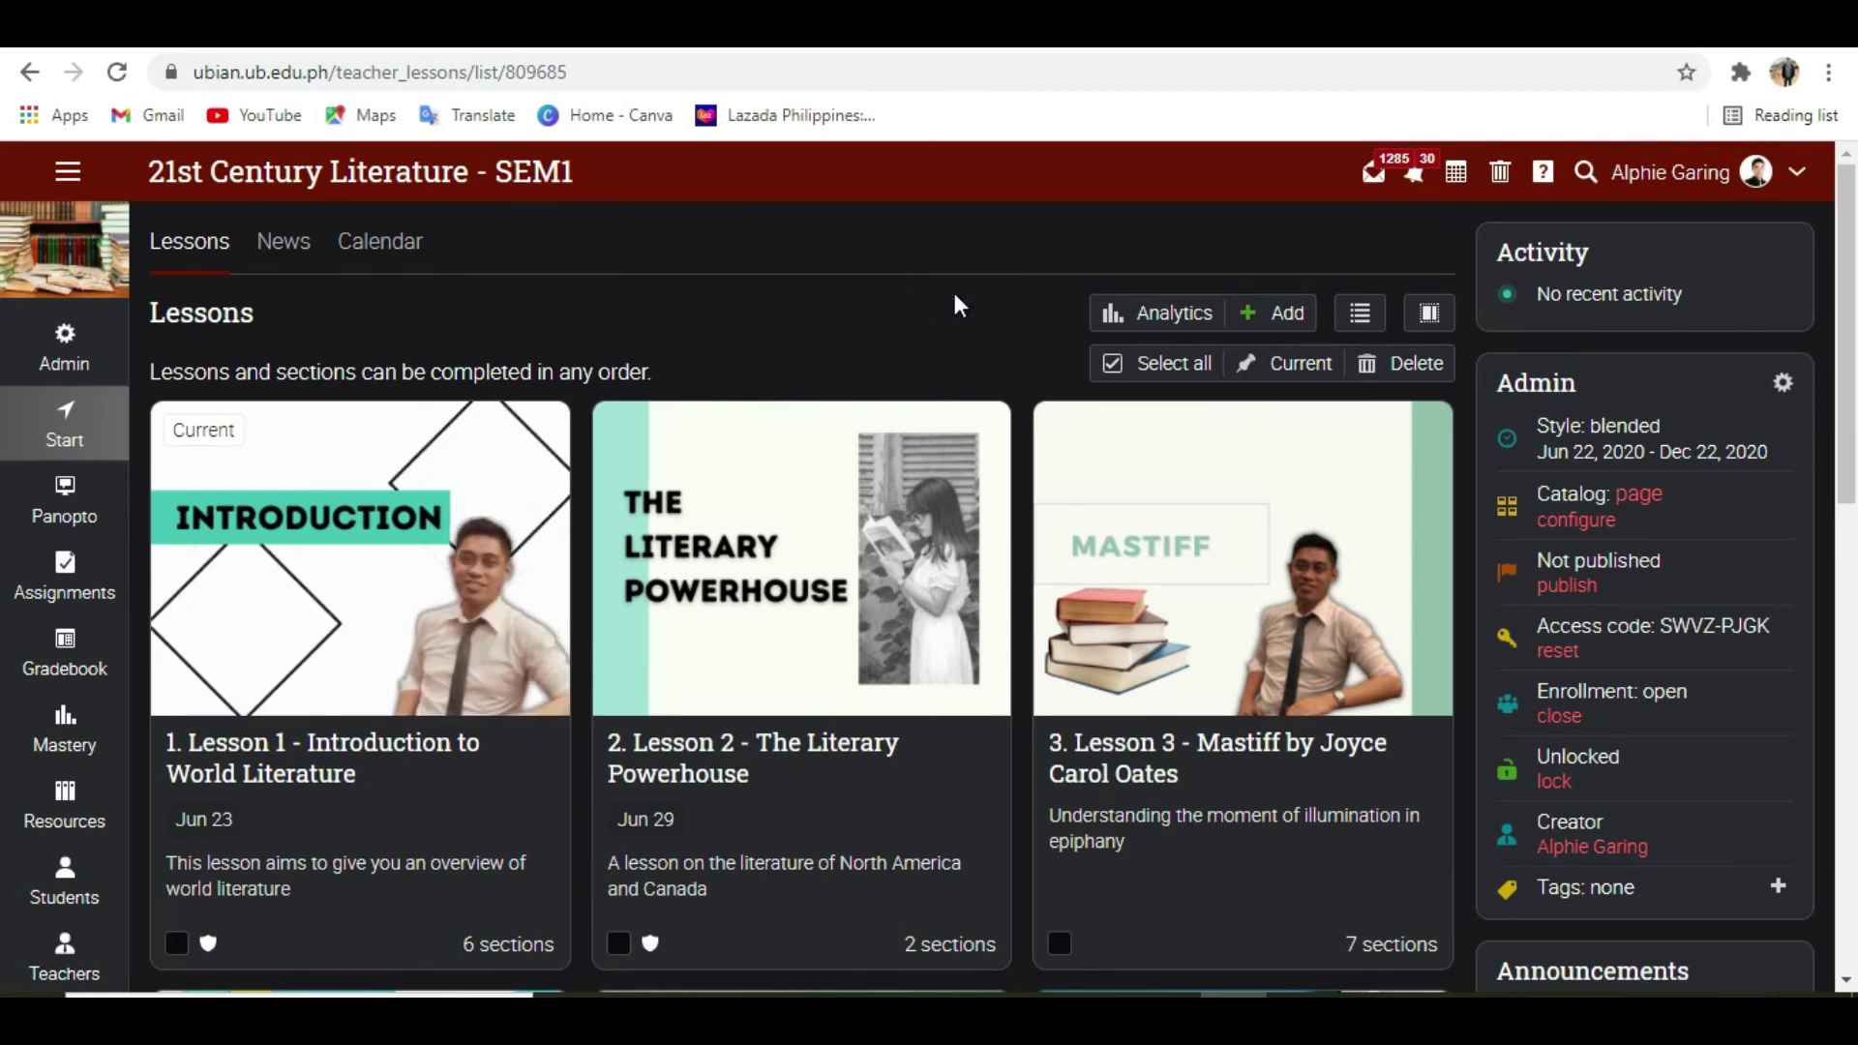